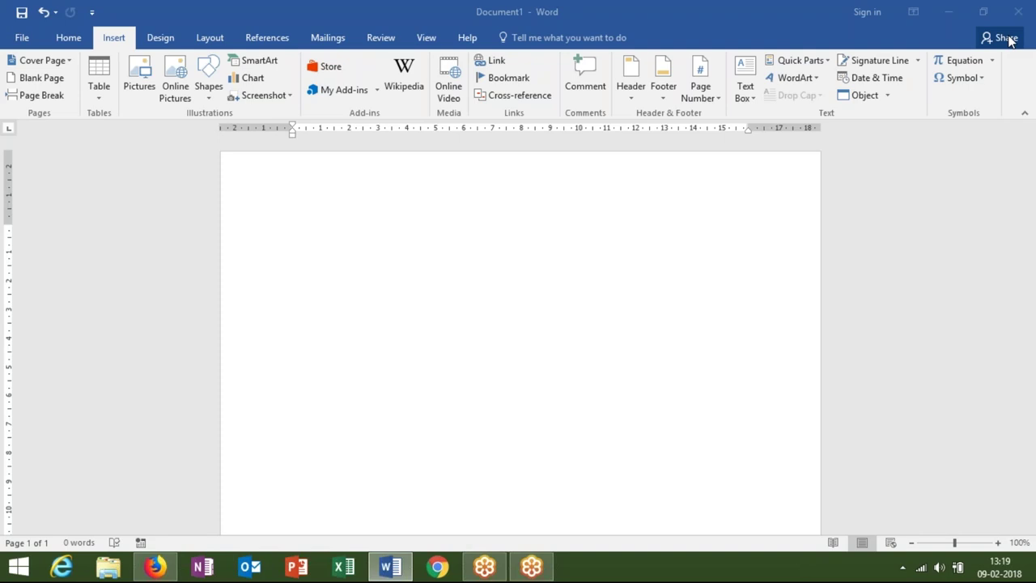
# Step: Show the desktop, refresh it, and return to the Word document
pyautogui.click(521, 215)
pyautogui.press('super+d')
pyautogui.rightClick(433, 214)
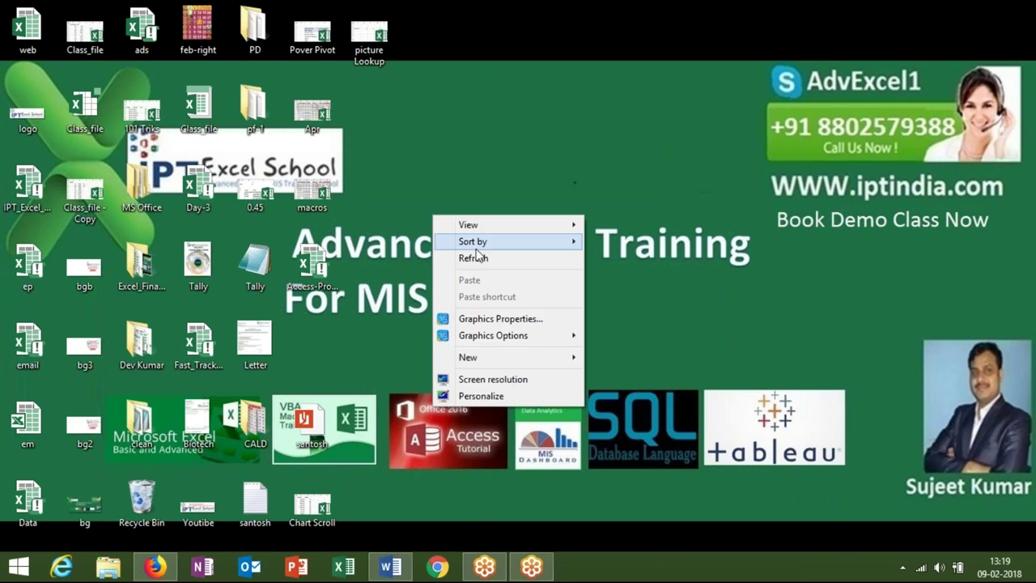
pyautogui.click(498, 259)
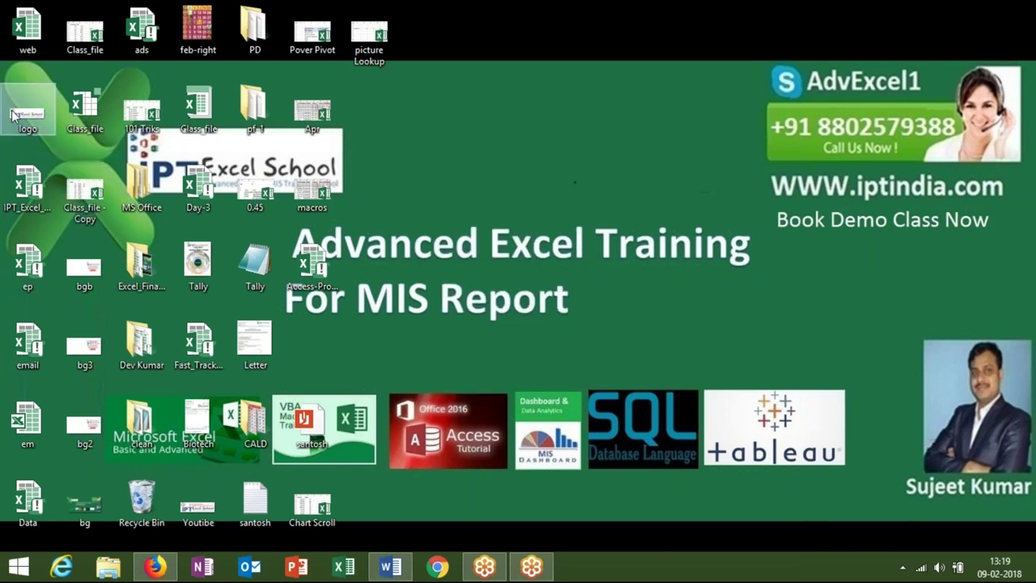
pyautogui.moveTo(44, 118)
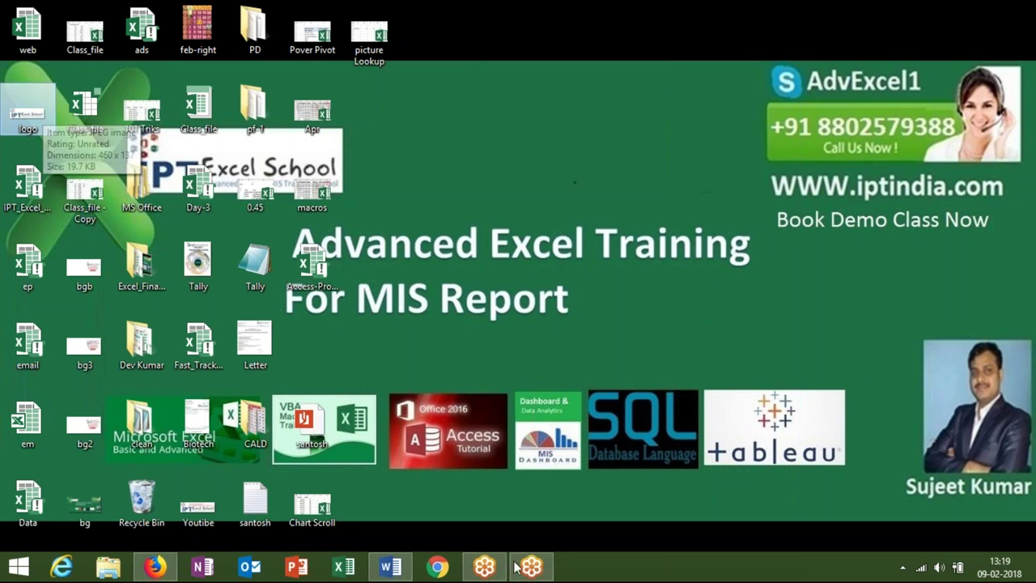
pyautogui.click(401, 569)
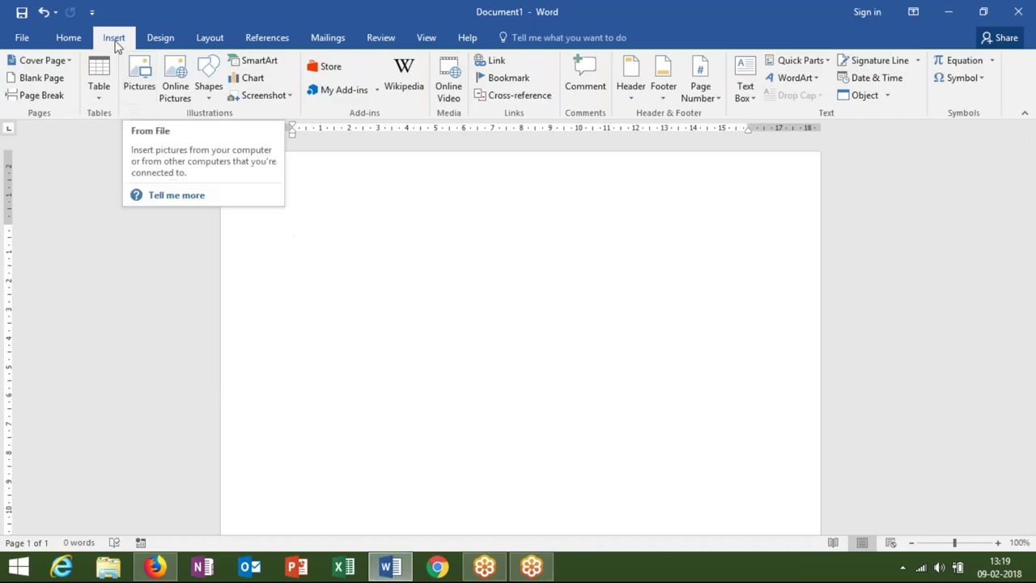
# Step: Insert the IPT Excel School logo picture from the Desktop folder, then deselect it
pyautogui.click(128, 79)
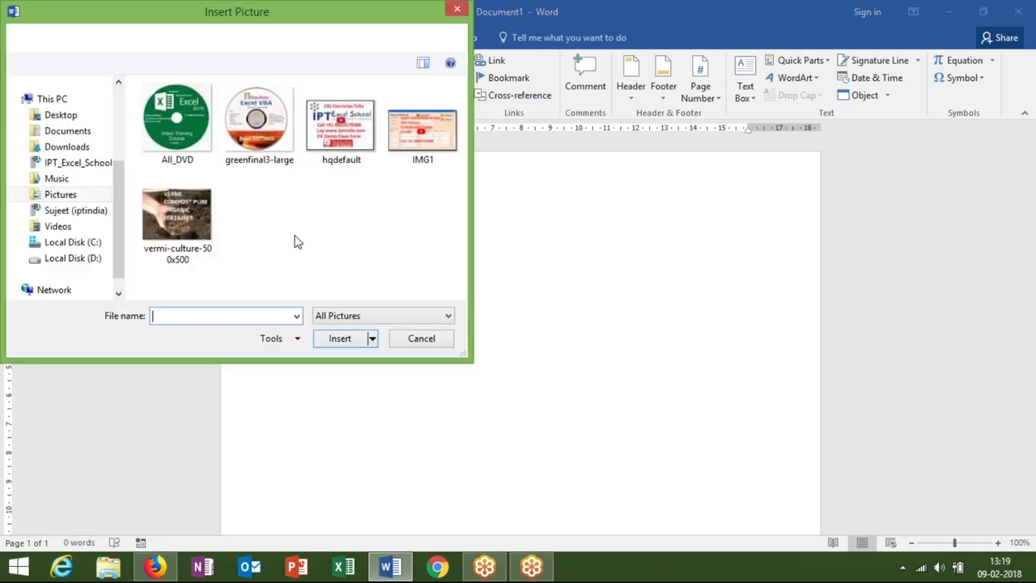
pyautogui.click(55, 198)
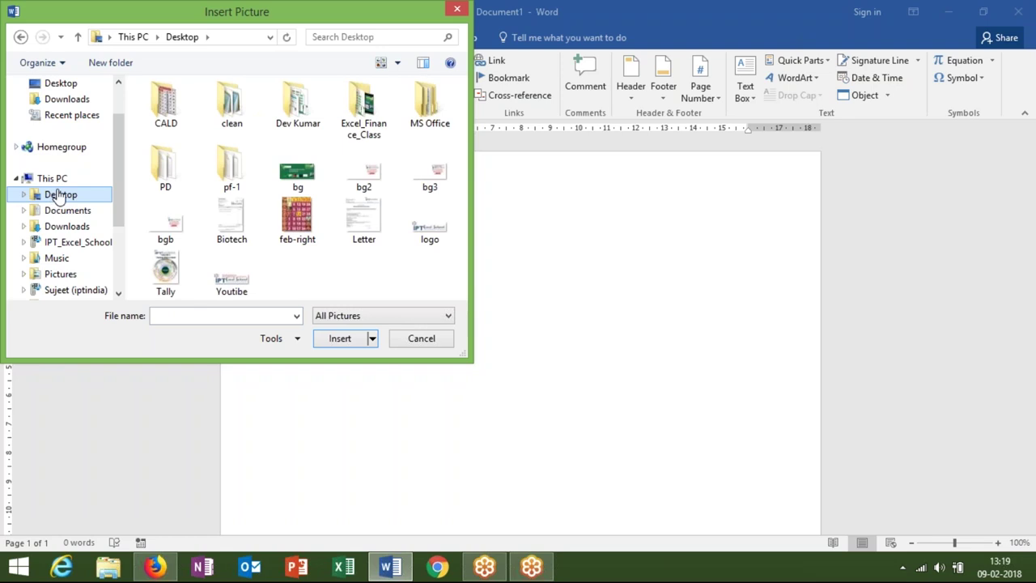
pyautogui.click(435, 225)
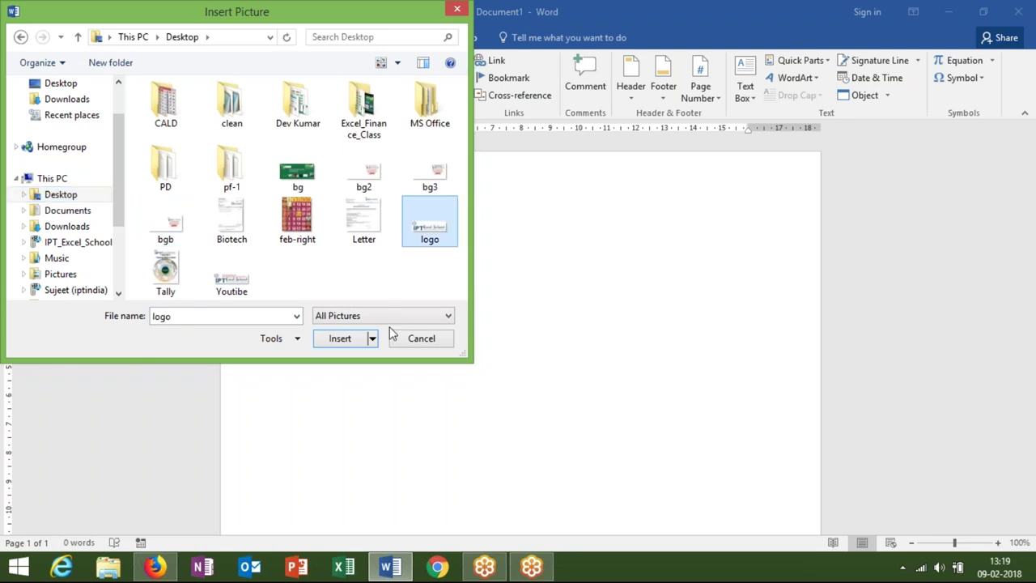
pyautogui.click(358, 347)
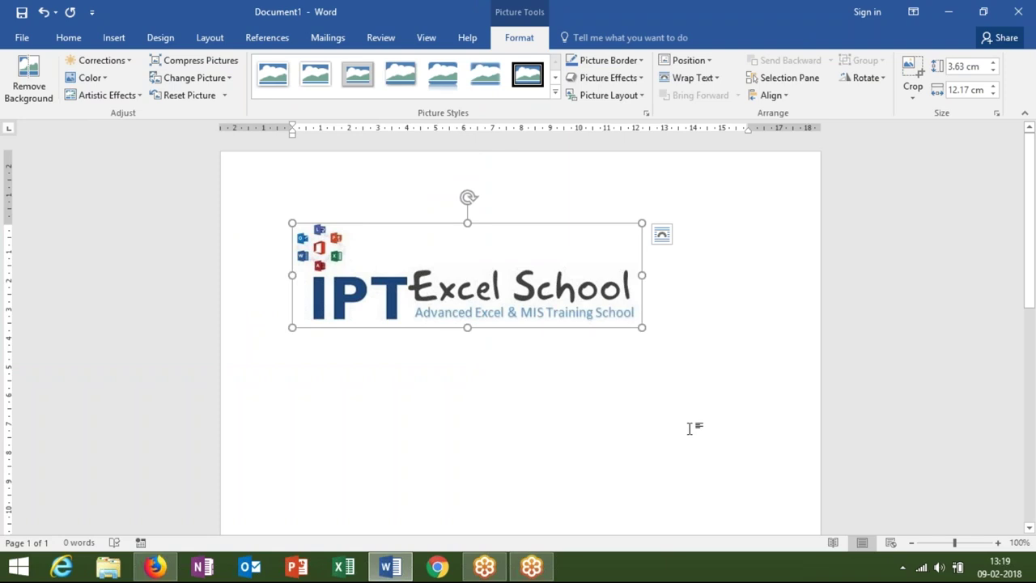
pyautogui.click(669, 397)
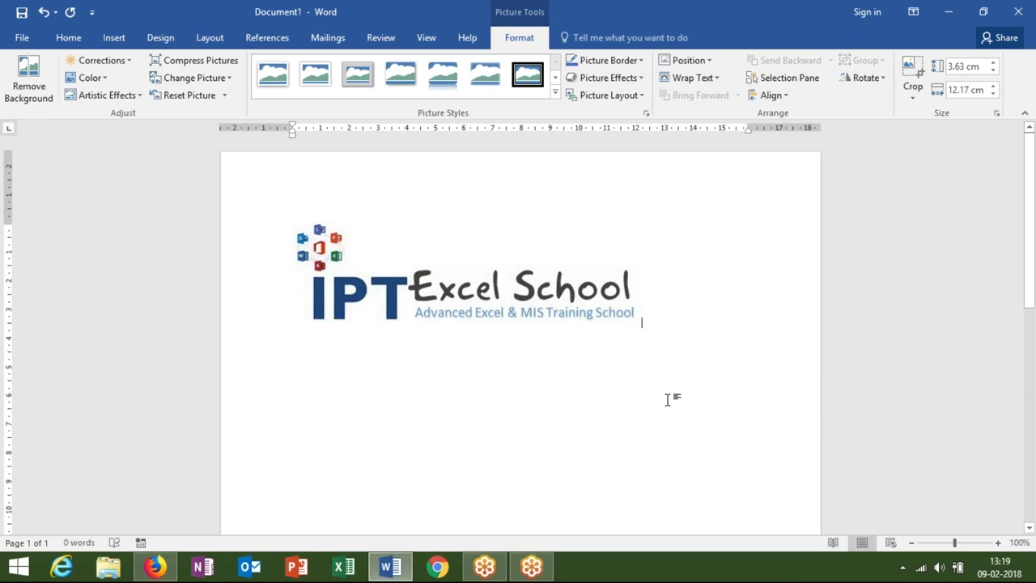
# Step: Select the logo and test its side handles, leaving it slightly narrower
pyautogui.click(626, 314)
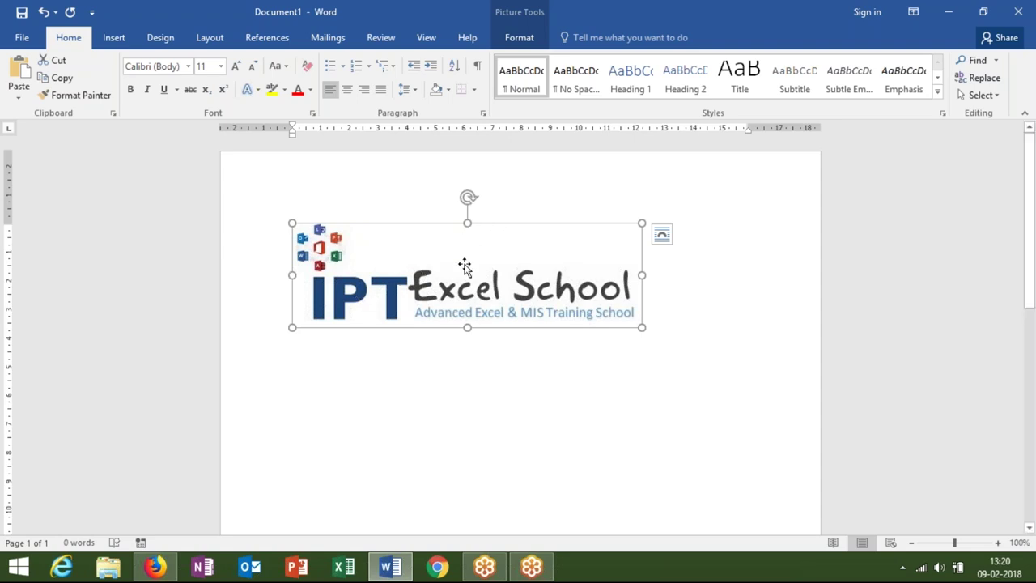
pyautogui.moveTo(467, 327); pyautogui.dragTo(460, 326)
pyautogui.moveTo(467, 224); pyautogui.dragTo(467, 228)
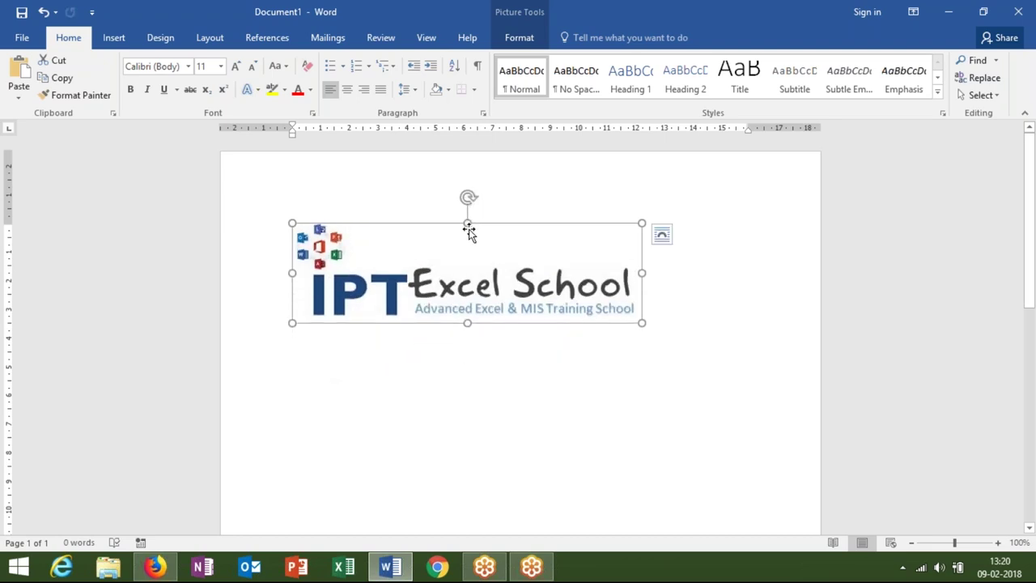
pyautogui.moveTo(642, 271); pyautogui.dragTo(635, 274)
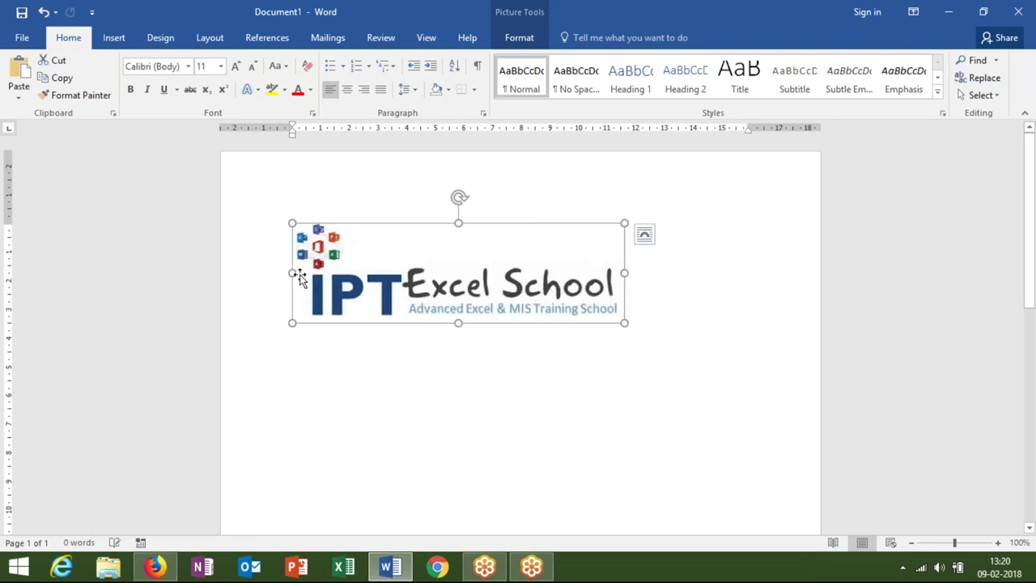
pyautogui.hotkey('ctrl', 'z')
pyautogui.hotkey('ctrl', 'z')
pyautogui.hotkey('ctrl', 'y')
pyautogui.hotkey('ctrl', 'y')
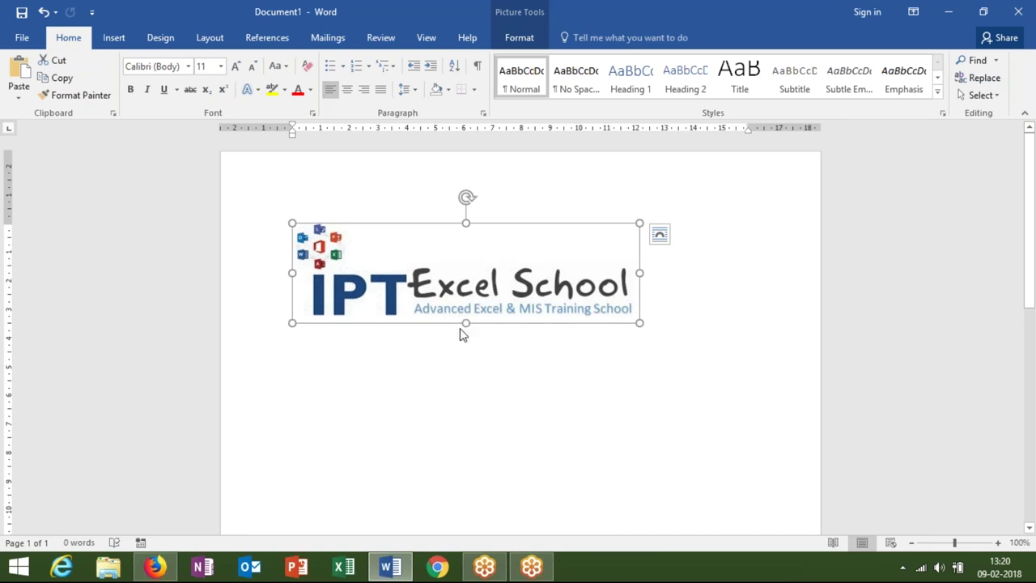
# Step: Undo trial stretches and drag the corner handle inward to shrink the logo much smaller
pyautogui.moveTo(465, 323); pyautogui.dragTo(465, 481)
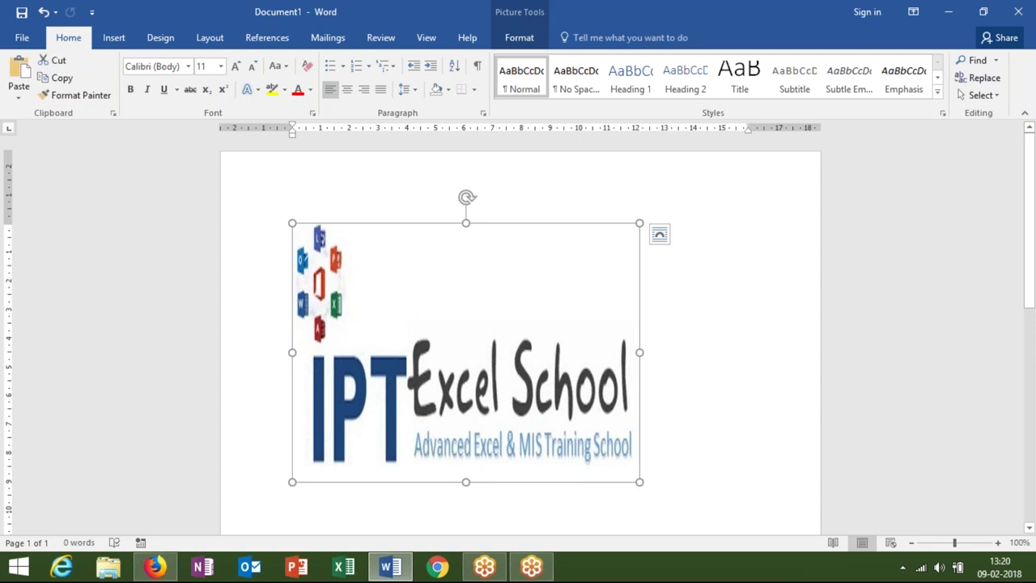
pyautogui.hotkey('ctrl', 'z')
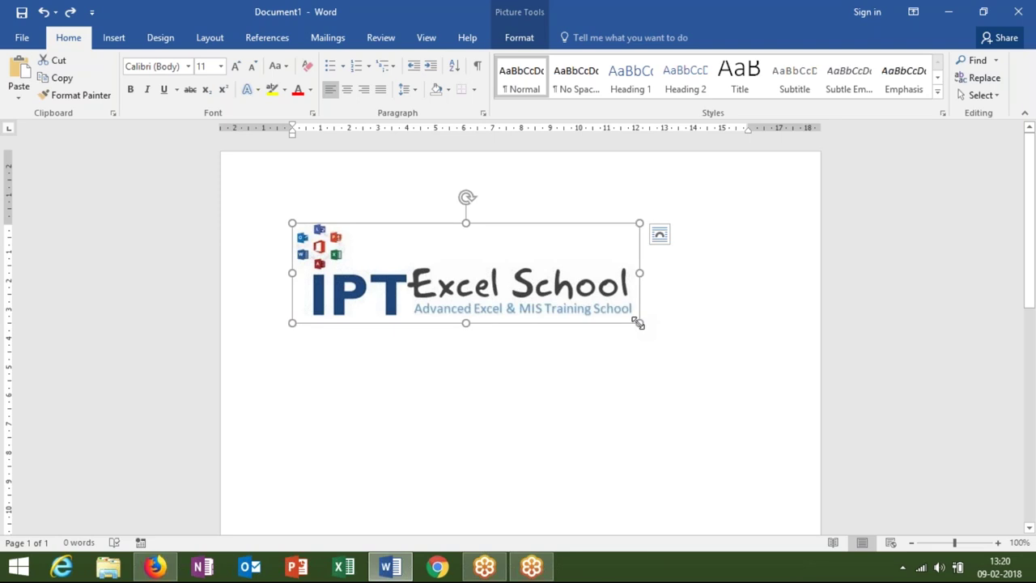
pyautogui.moveTo(638, 323)
pyautogui.mouseDown()
pyautogui.moveTo(729, 406)
pyautogui.moveTo(712, 364)
pyautogui.mouseUp()
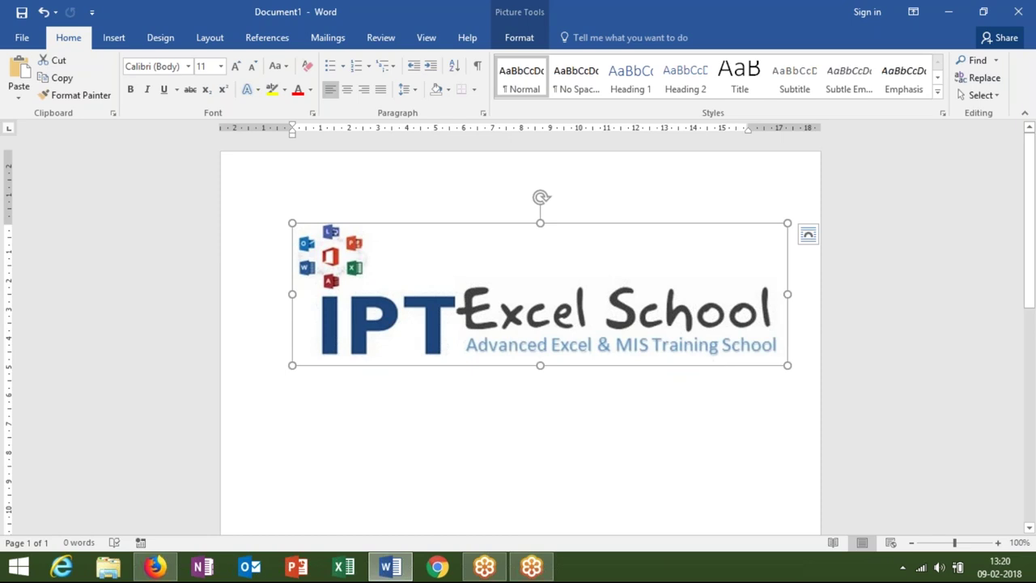
pyautogui.hotkey('ctrl', 'z')
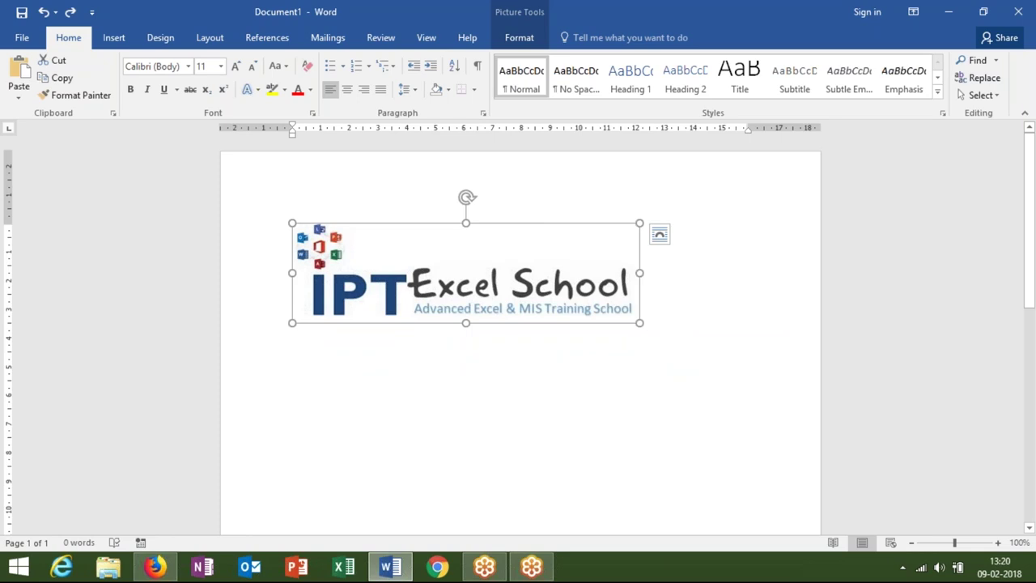
pyautogui.moveTo(640, 322); pyautogui.dragTo(401, 256)
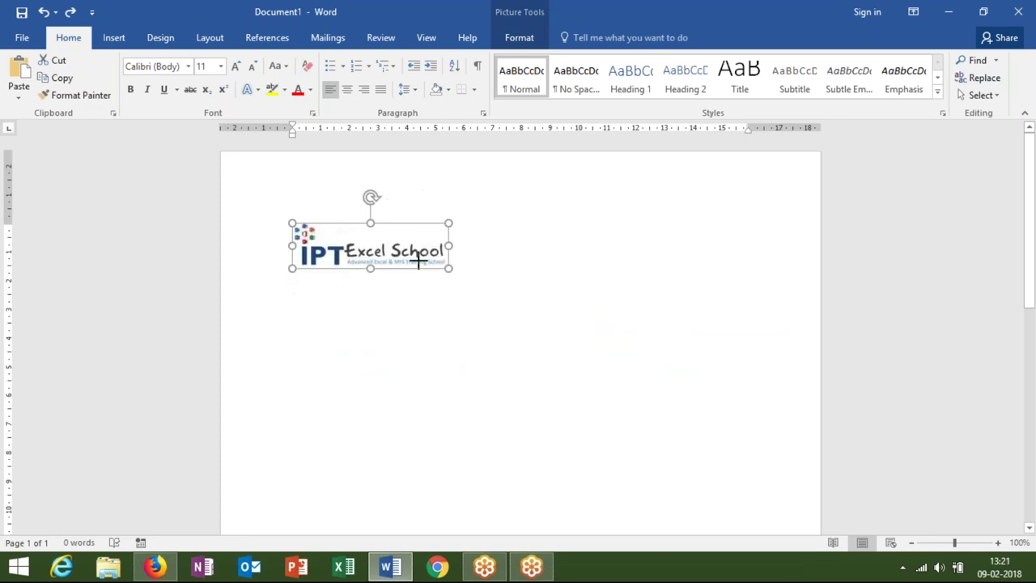
# Step: Enlarge the logo slightly and undo a trial 20° rotation so it stays upright
pyautogui.moveTo(401, 256)
pyautogui.mouseDown()
pyautogui.moveTo(445, 268)
pyautogui.moveTo(402, 256)
pyautogui.mouseUp()
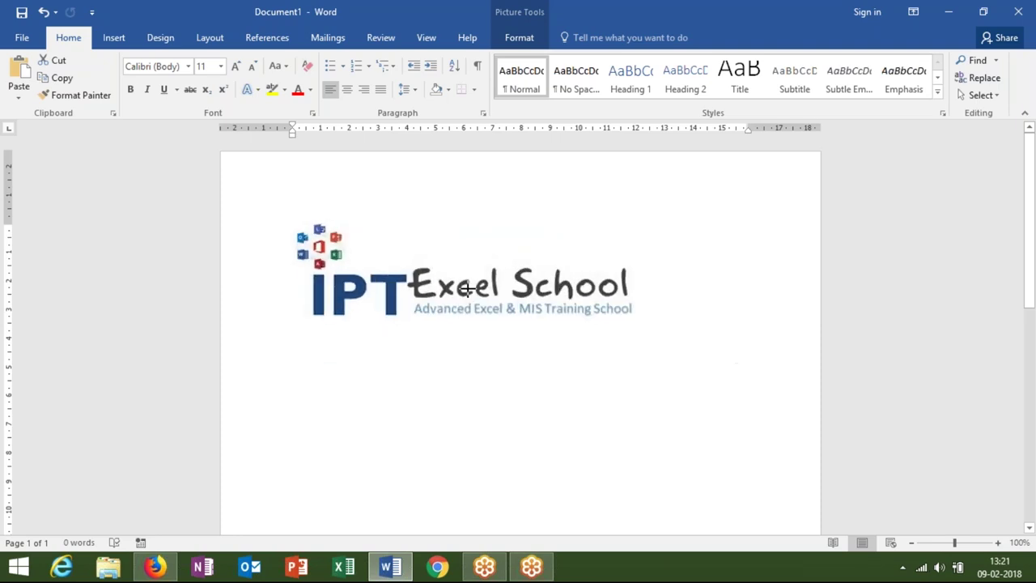
pyautogui.click(467, 289)
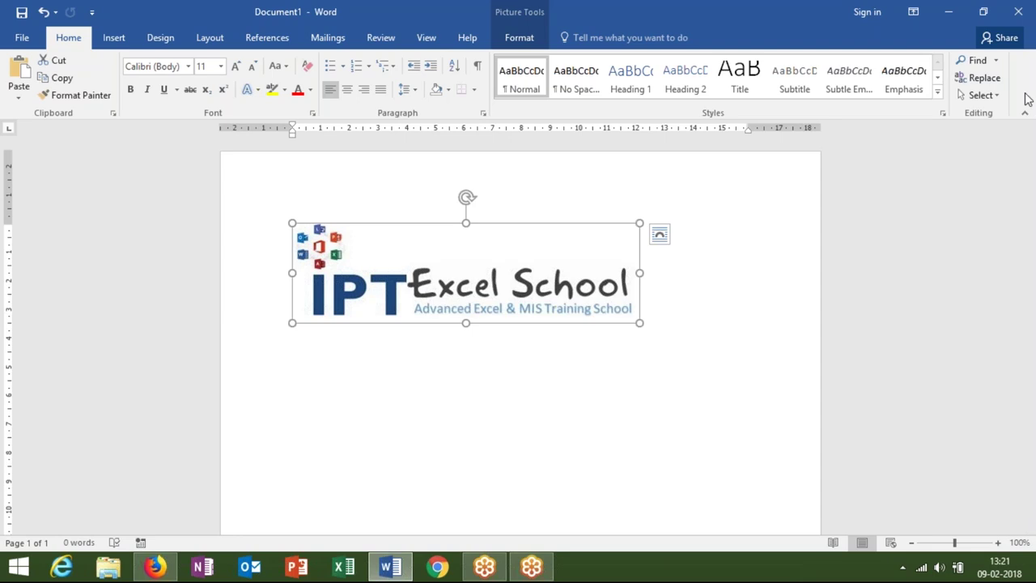
pyautogui.click(1017, 42)
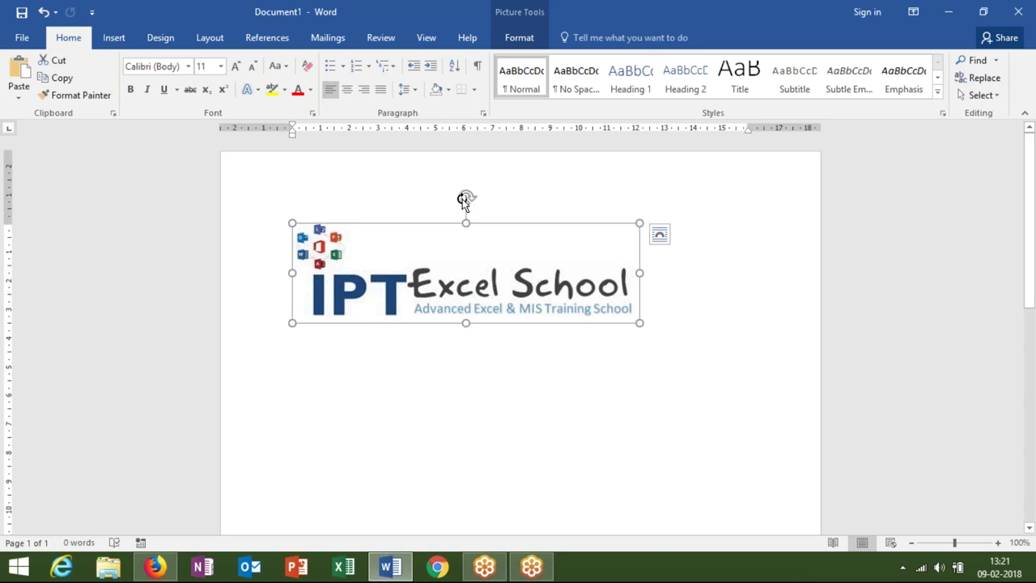
pyautogui.moveTo(466, 199)
pyautogui.mouseDown()
pyautogui.moveTo(494, 223)
pyautogui.moveTo(492, 257)
pyautogui.moveTo(456, 284)
pyautogui.moveTo(408, 239)
pyautogui.mouseUp()
pyautogui.hotkey('ctrl', 'z')
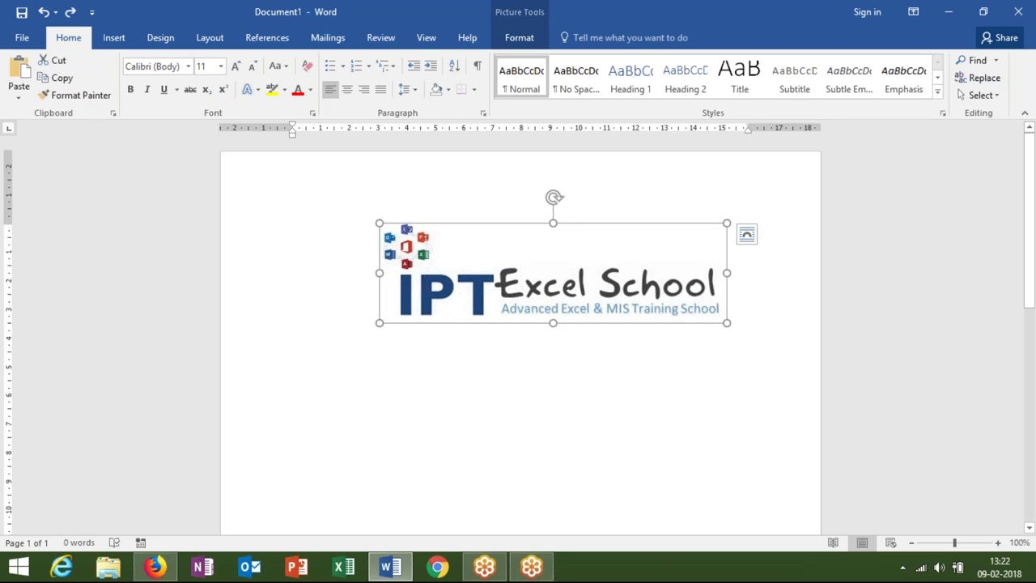
# Step: View the logo's More Rotation Options layout settings and close them without changes
pyautogui.click(519, 38)
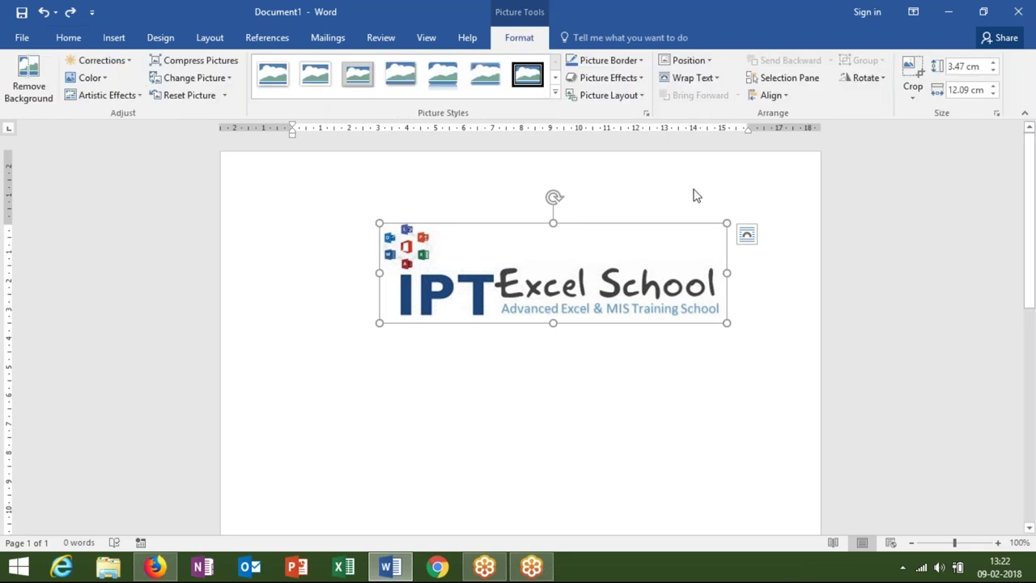
pyautogui.click(879, 80)
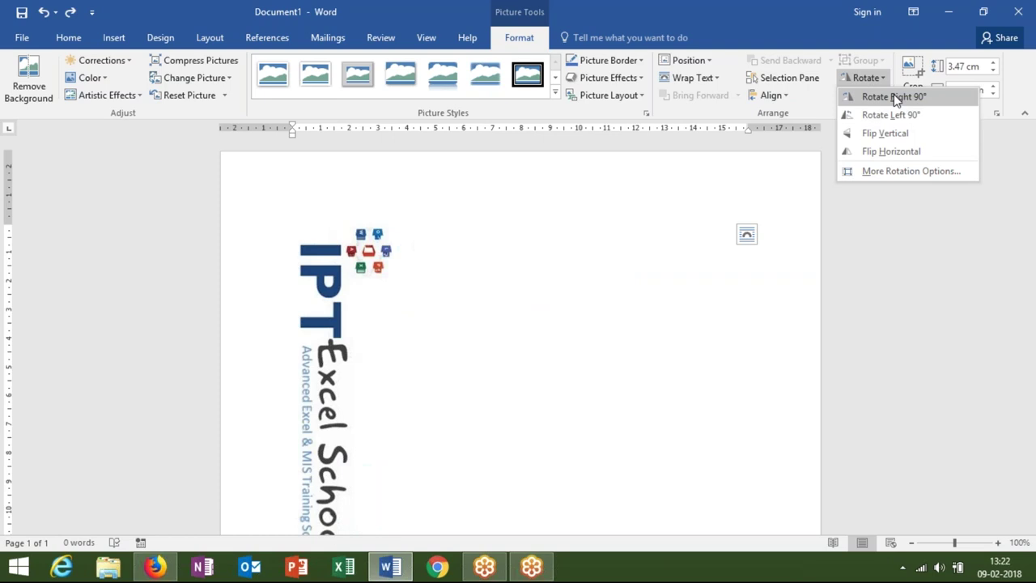
pyautogui.click(911, 173)
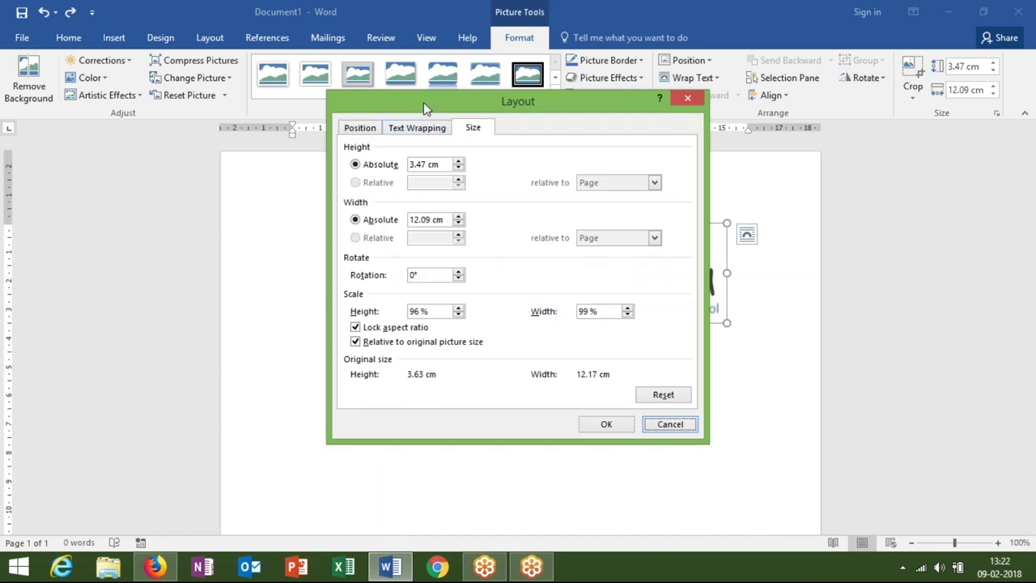
pyautogui.moveTo(424, 102); pyautogui.dragTo(732, 101)
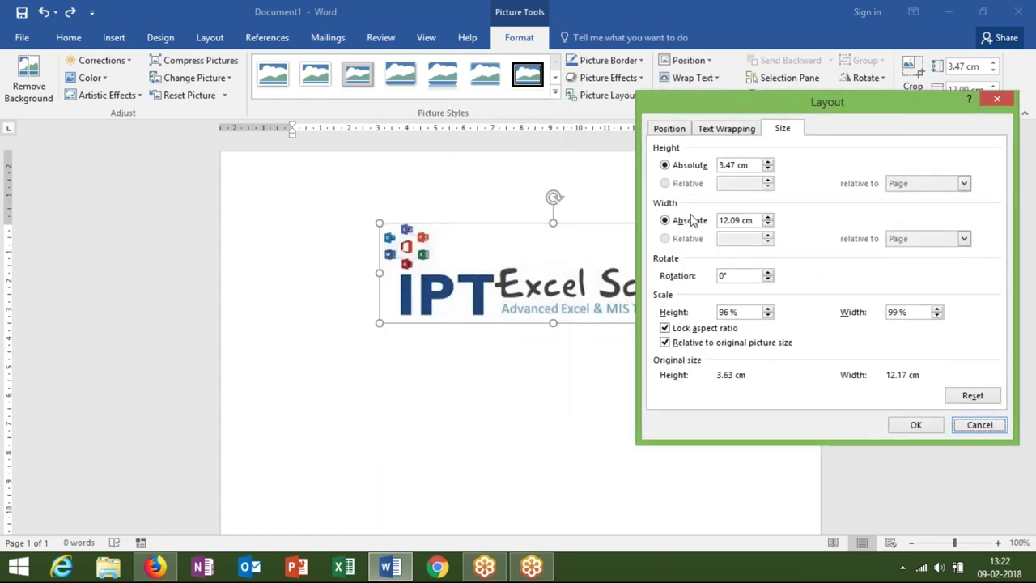
pyautogui.click(980, 424)
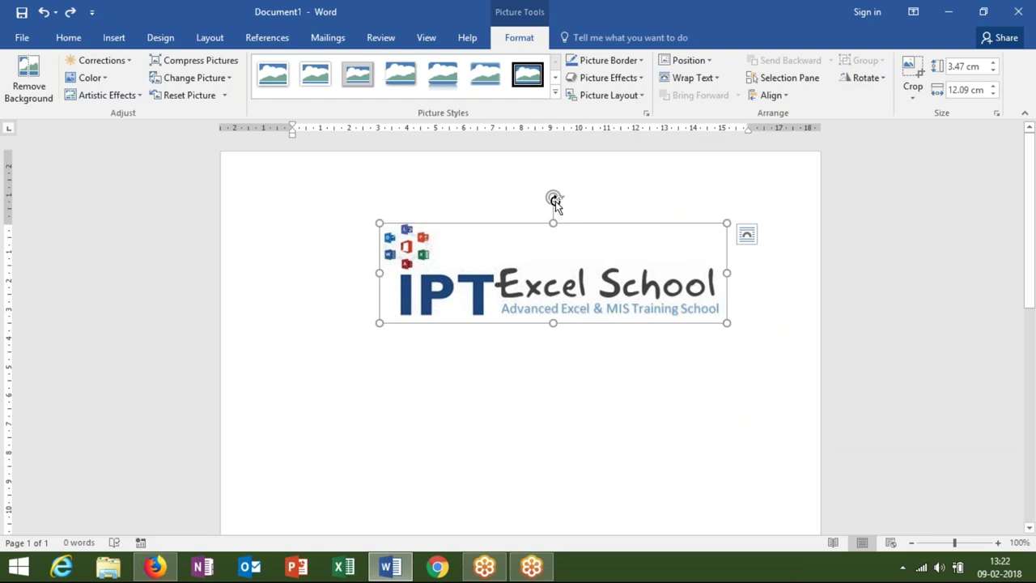
# Step: Undo a trial 30° rotation, dismiss the Rotate choices, and delete the logo
pyautogui.moveTo(555, 201)
pyautogui.mouseDown()
pyautogui.moveTo(575, 287)
pyautogui.moveTo(506, 418)
pyautogui.mouseUp()
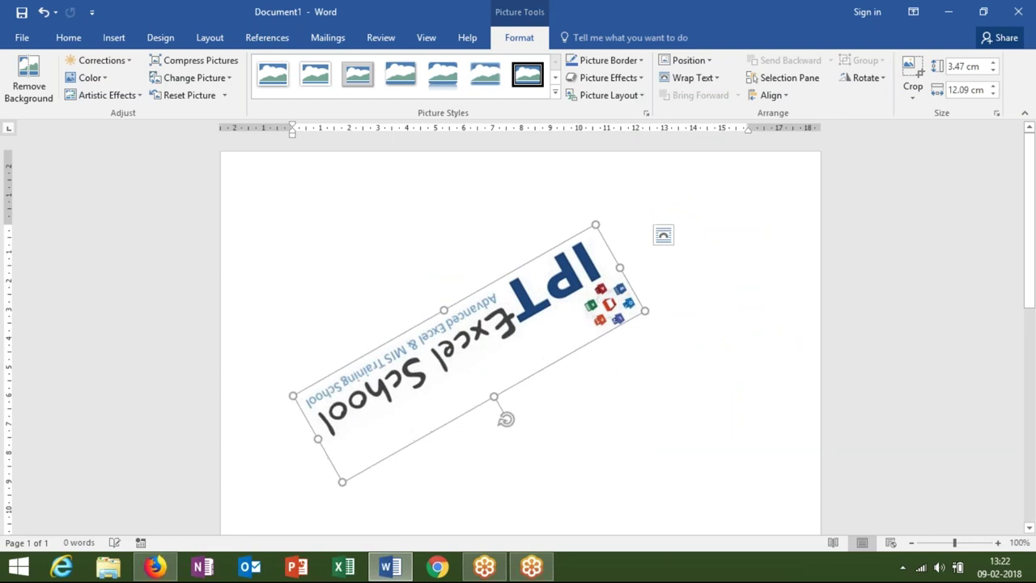
pyautogui.hotkey('ctrl', 'z')
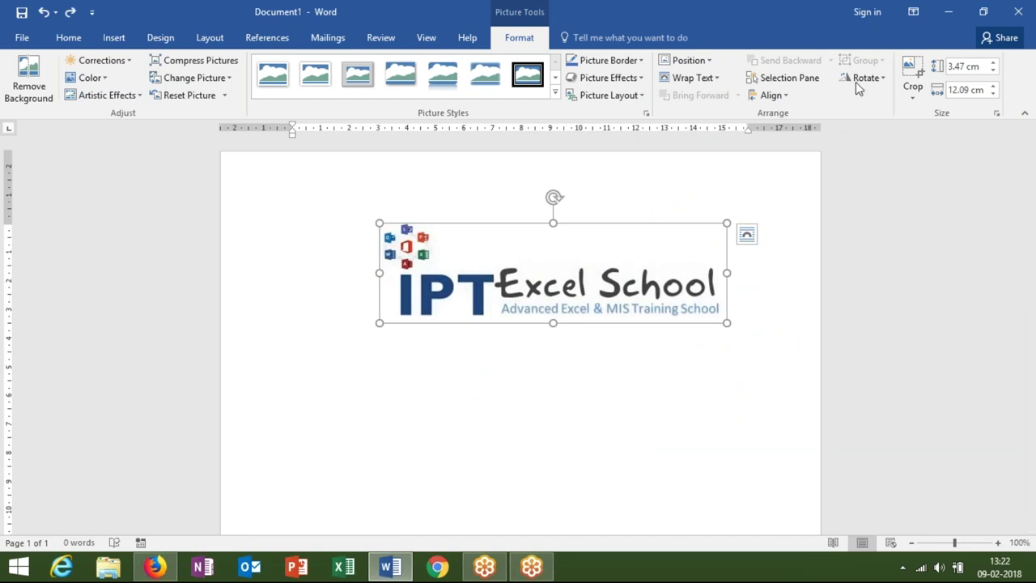
pyautogui.click(865, 78)
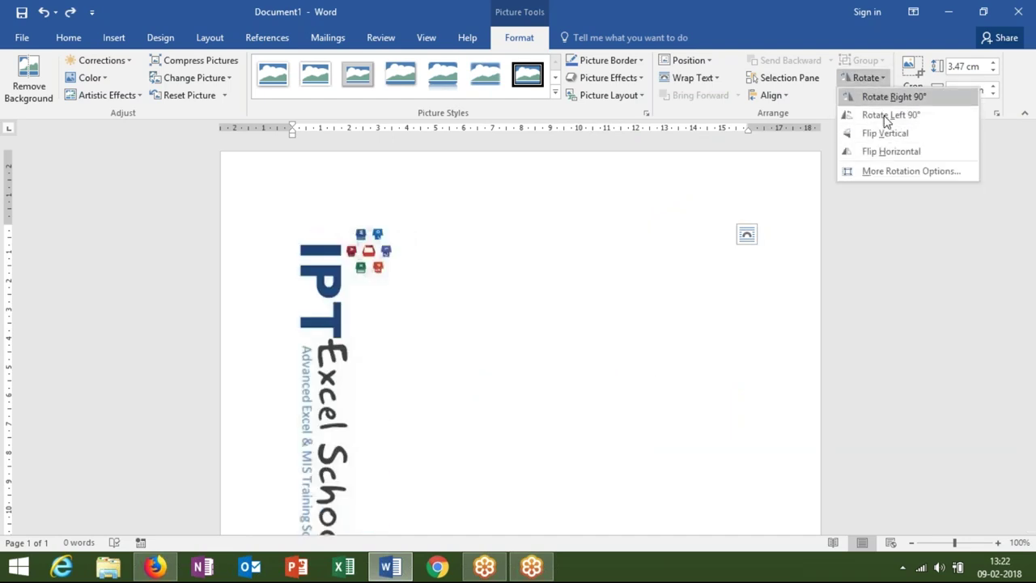
pyautogui.click(748, 398)
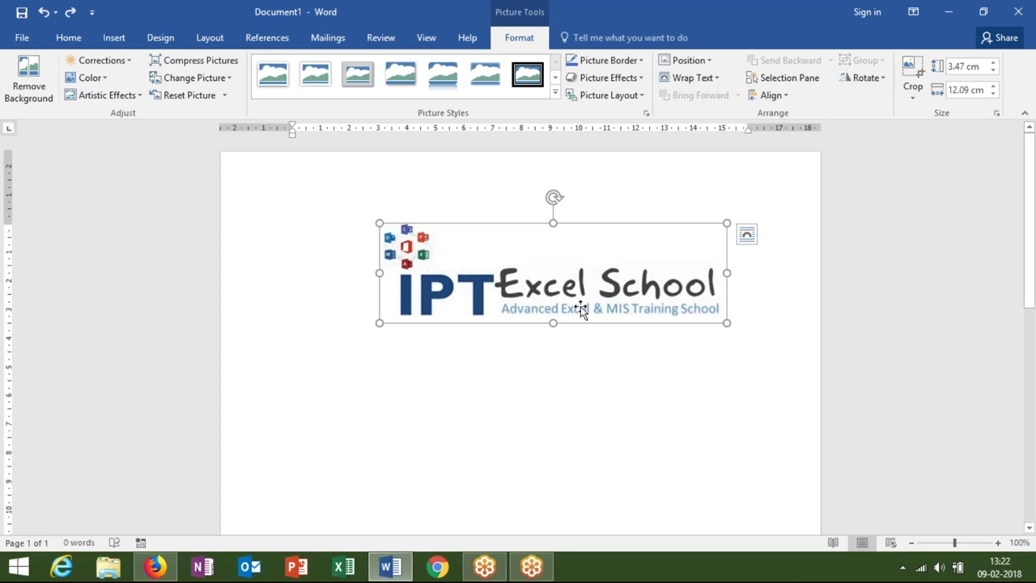
pyautogui.press('Delete')
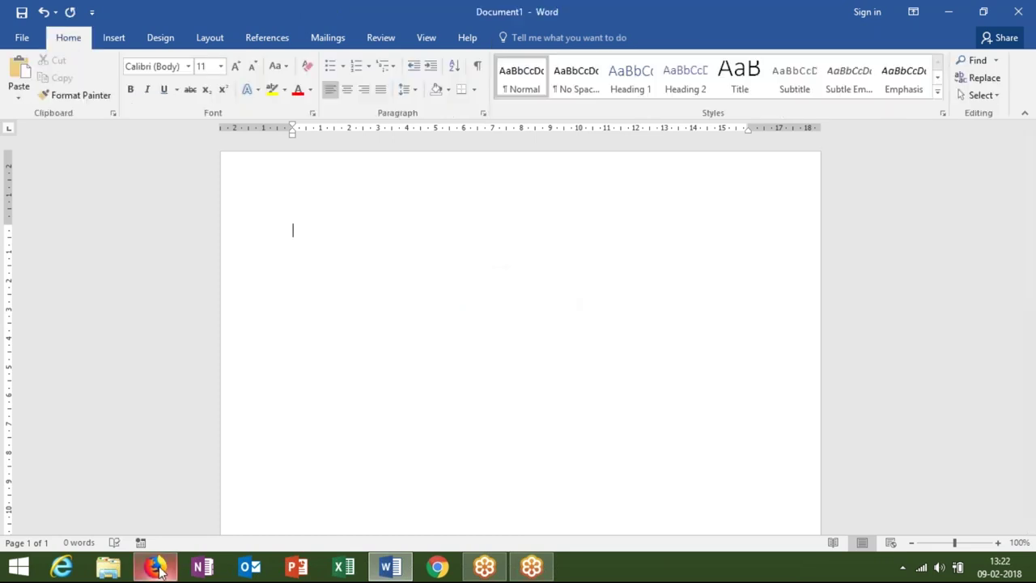
# Step: In Firefox, go to Google and search for the person's name
pyautogui.click(156, 566)
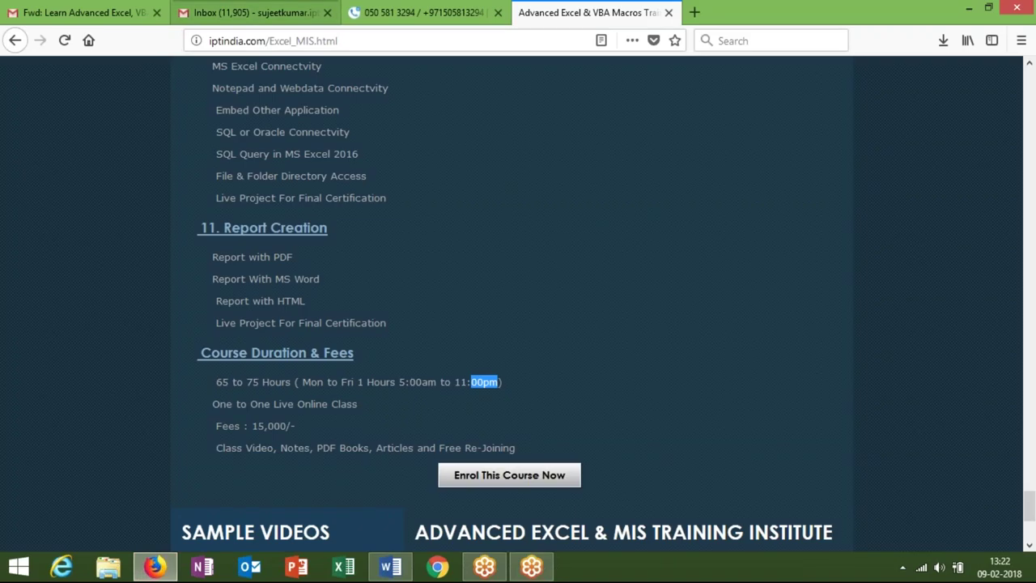
pyautogui.scroll(5, 243, 283)
pyautogui.click(273, 40)
pyautogui.write('google.co.in')
pyautogui.press('Return')
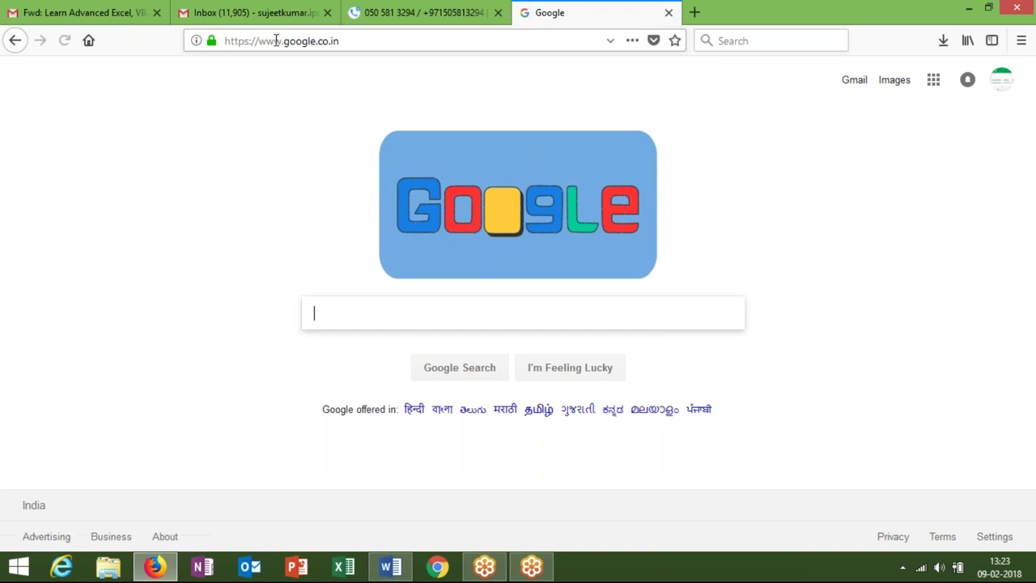
pyautogui.moveTo(349, 208)
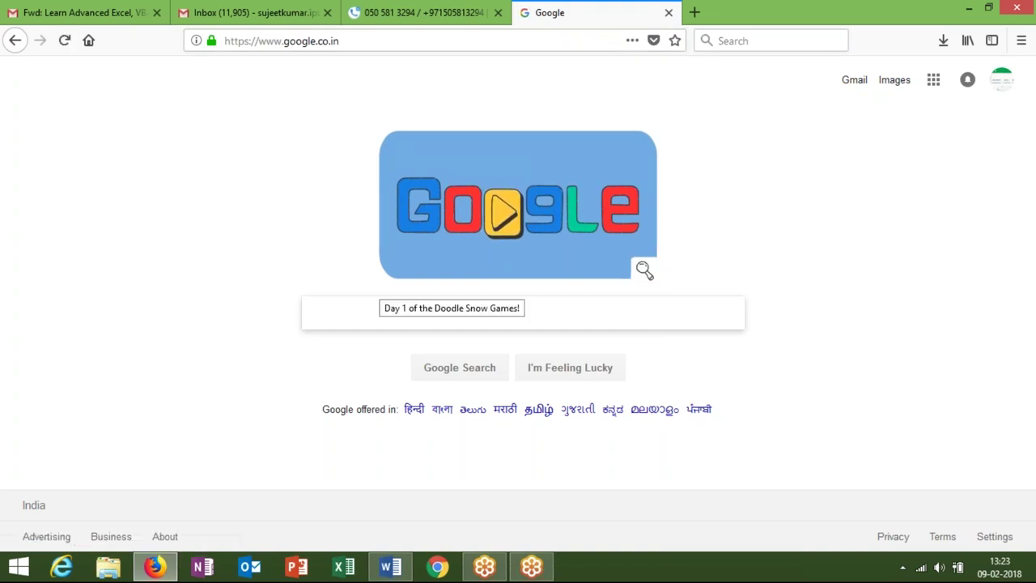
pyautogui.write('tarun sharma')
pyautogui.press('Return')
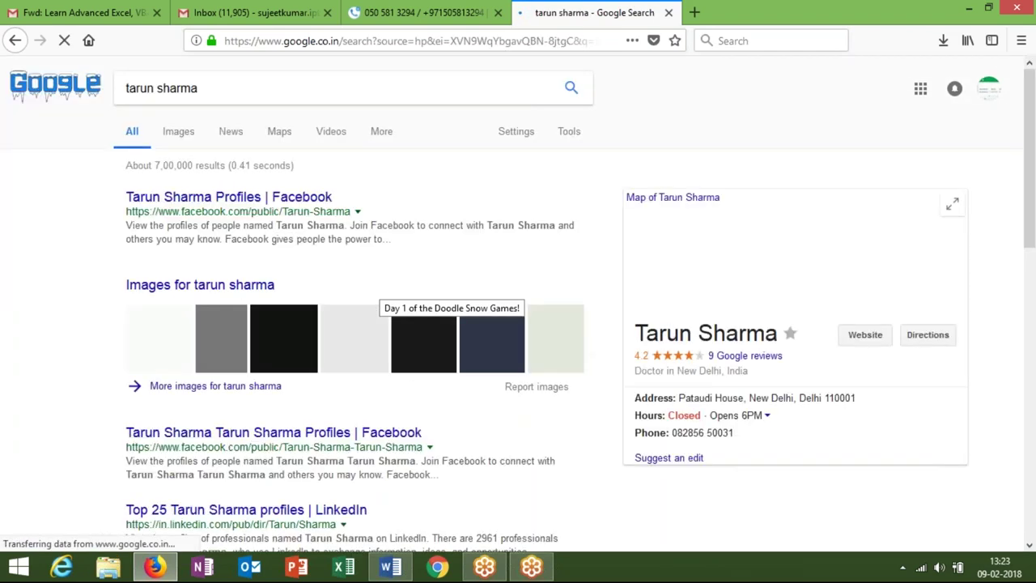
# Step: Switch to image results and open a larger preview of the karate photo
pyautogui.click(186, 140)
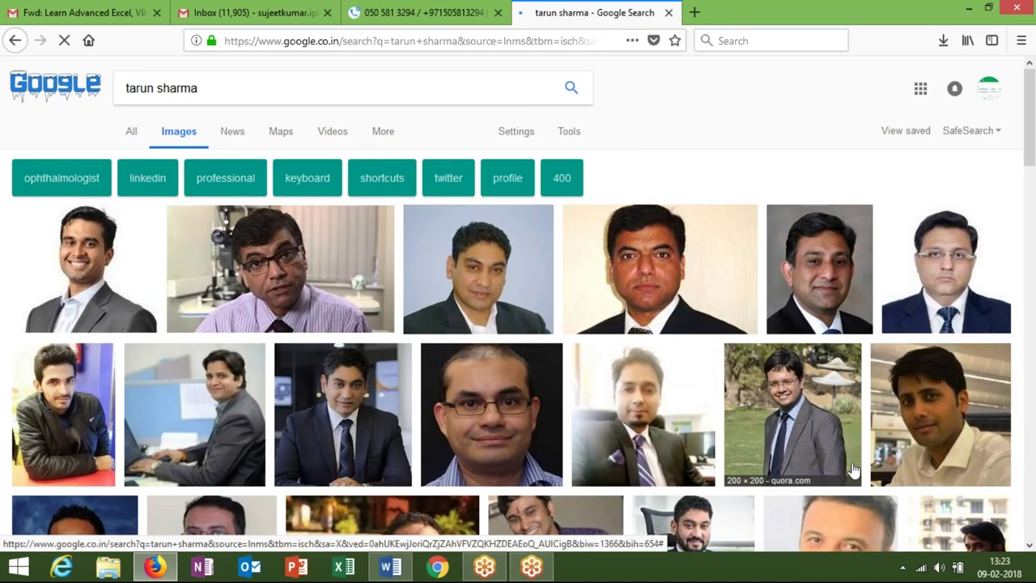
pyautogui.scroll(-2, 852, 469)
pyautogui.scroll(-1, 852, 470)
pyautogui.scroll(-1, 852, 470)
pyautogui.scroll(-2, 853, 470)
pyautogui.scroll(-1, 853, 453)
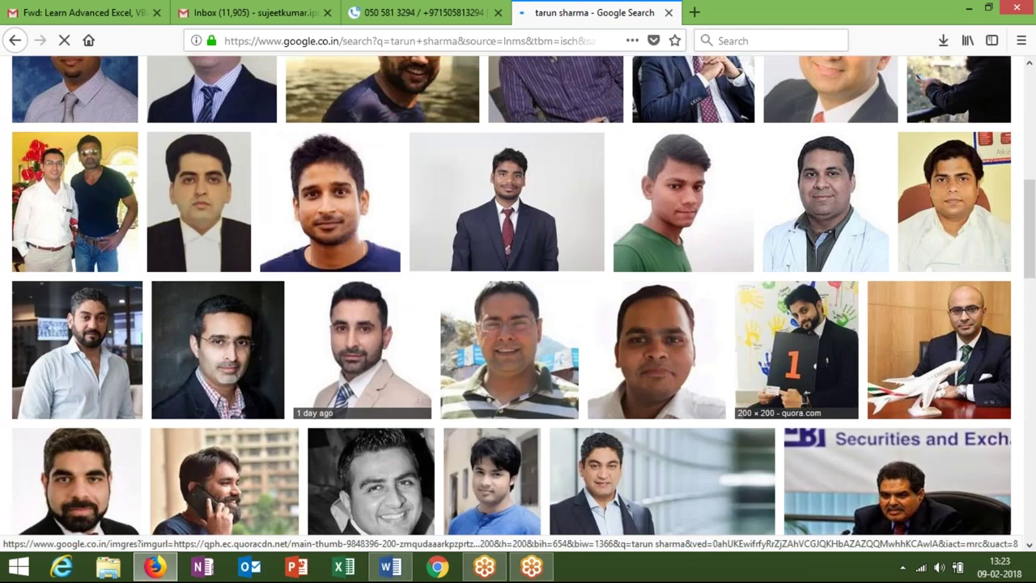
pyautogui.scroll(-1, 852, 453)
pyautogui.scroll(5, 852, 437)
pyautogui.scroll(2, 854, 433)
pyautogui.scroll(-2, 857, 430)
pyautogui.scroll(-4, 860, 429)
pyautogui.scroll(-3, 864, 427)
pyautogui.scroll(-2, 865, 419)
pyautogui.scroll(-1, 866, 420)
pyautogui.scroll(-1, 868, 421)
pyautogui.scroll(-2, 870, 424)
pyautogui.scroll(-2, 870, 425)
pyautogui.scroll(-1, 870, 425)
pyautogui.scroll(-2, 870, 425)
pyautogui.scroll(-2, 870, 425)
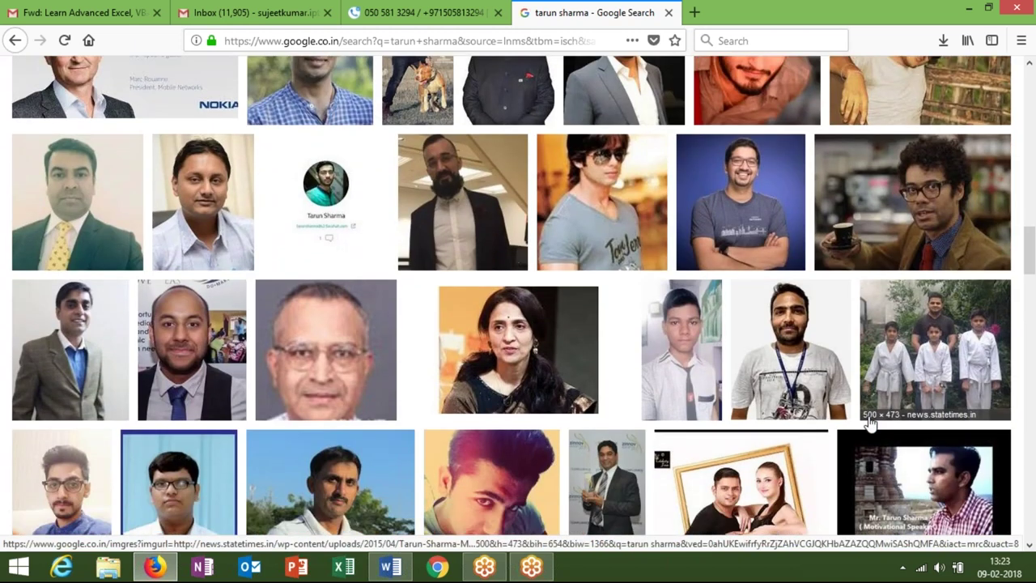
pyautogui.click(963, 333)
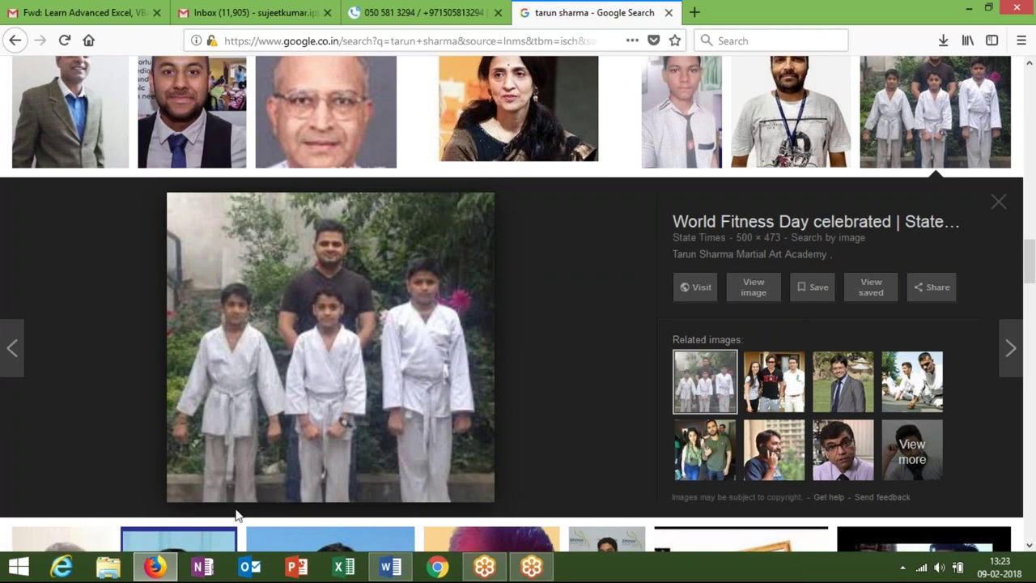
# Step: Copy the karate photo and paste it into the Word document
pyautogui.rightClick(272, 370)
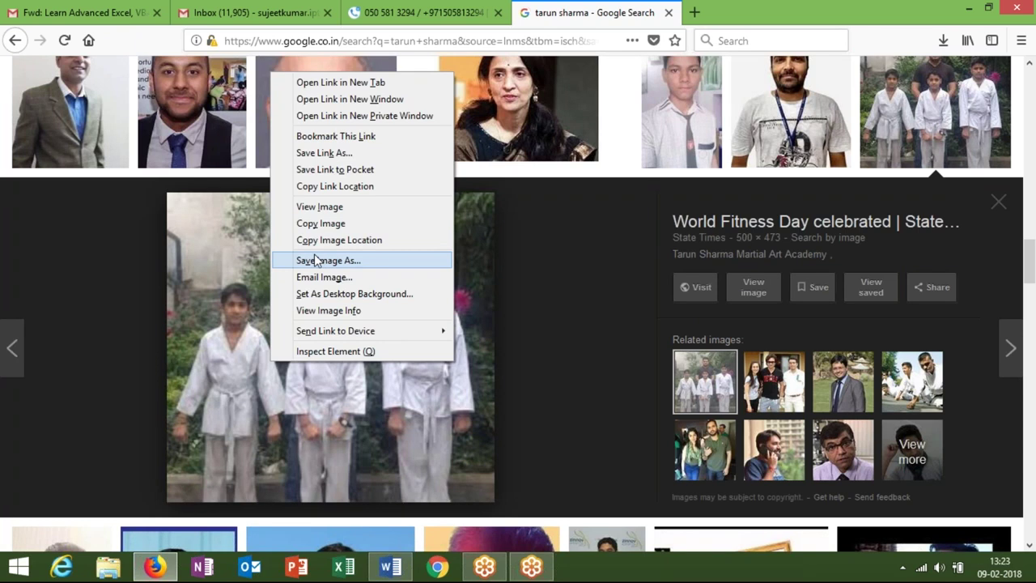
pyautogui.click(321, 223)
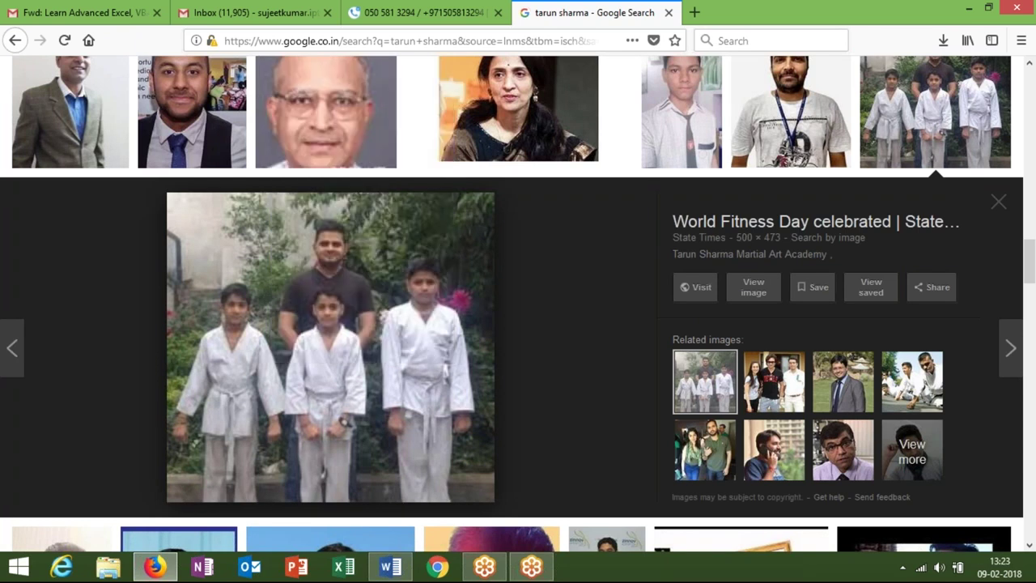
pyautogui.click(390, 567)
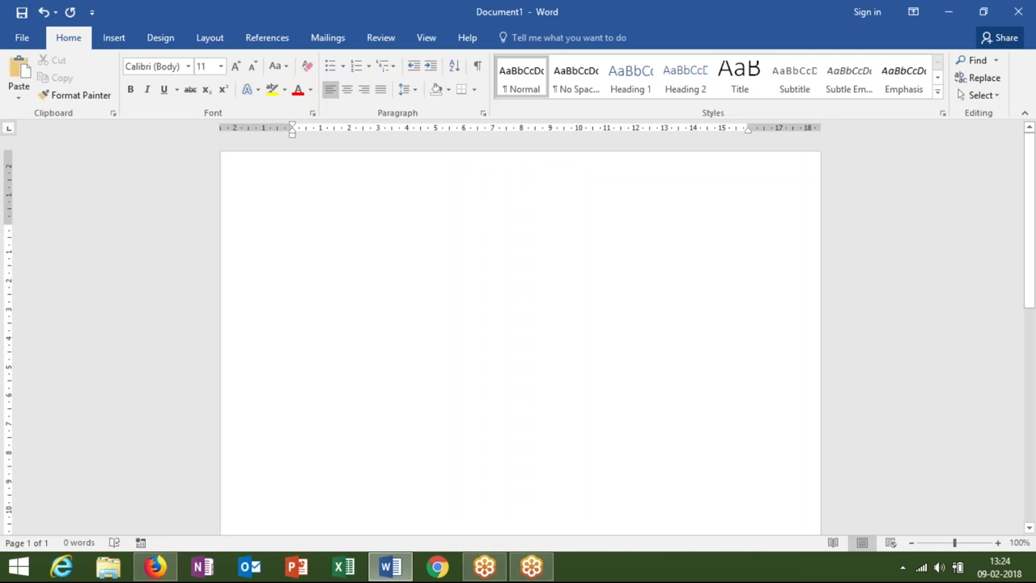
pyautogui.hotkey('ctrl', 'v')
# Step: Delete the pasted karate photo and start Insert > Online Pictures
pyautogui.scroll(-3, 349, 342)
pyautogui.scroll(5, 395, 311)
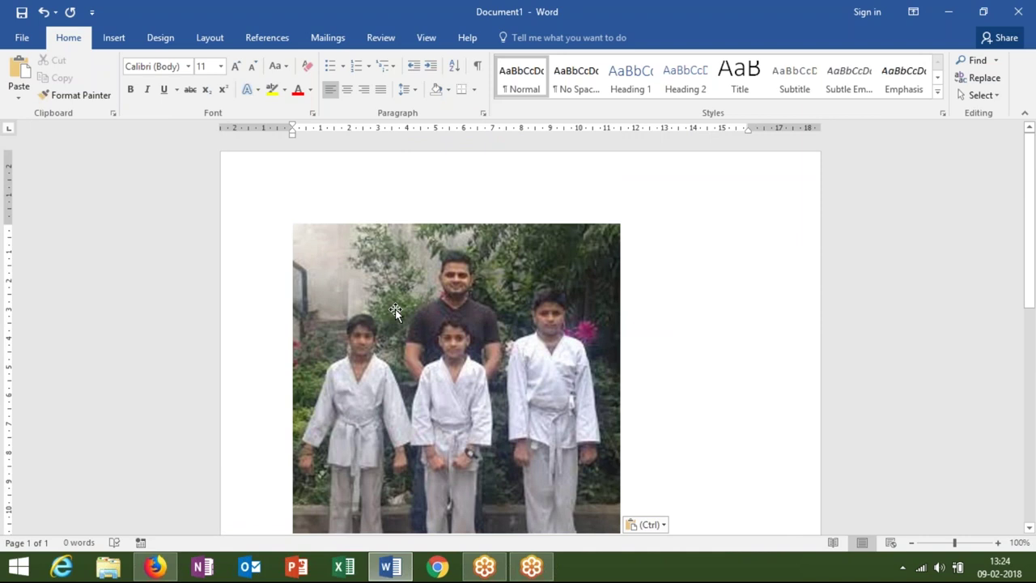
pyautogui.click(395, 312)
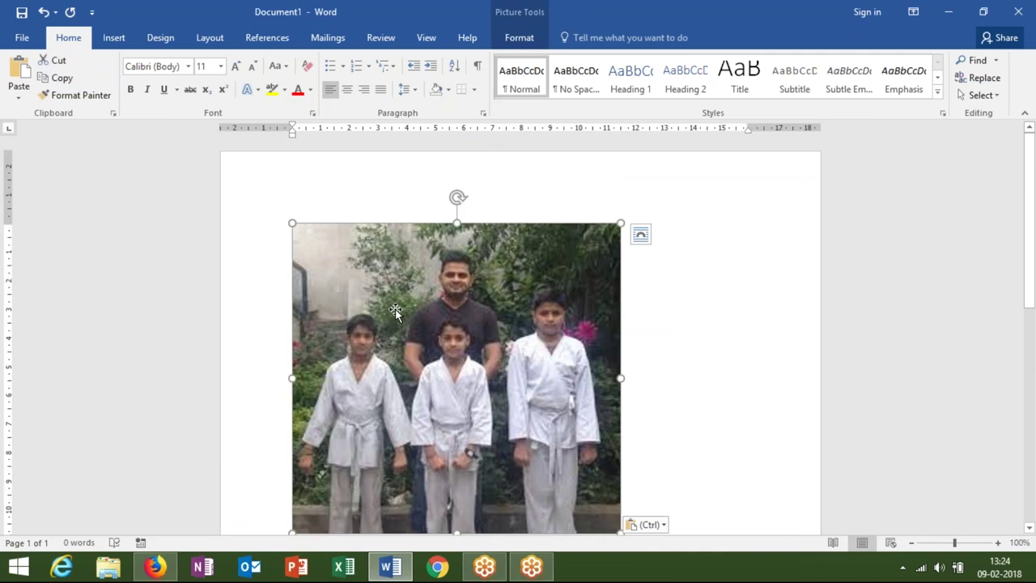
pyautogui.press('Delete')
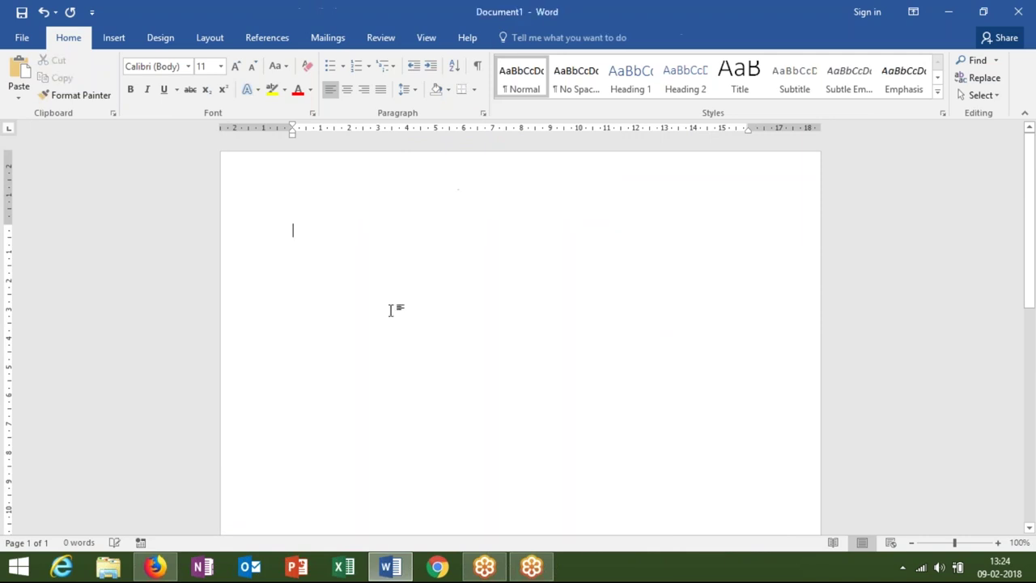
pyautogui.click(125, 45)
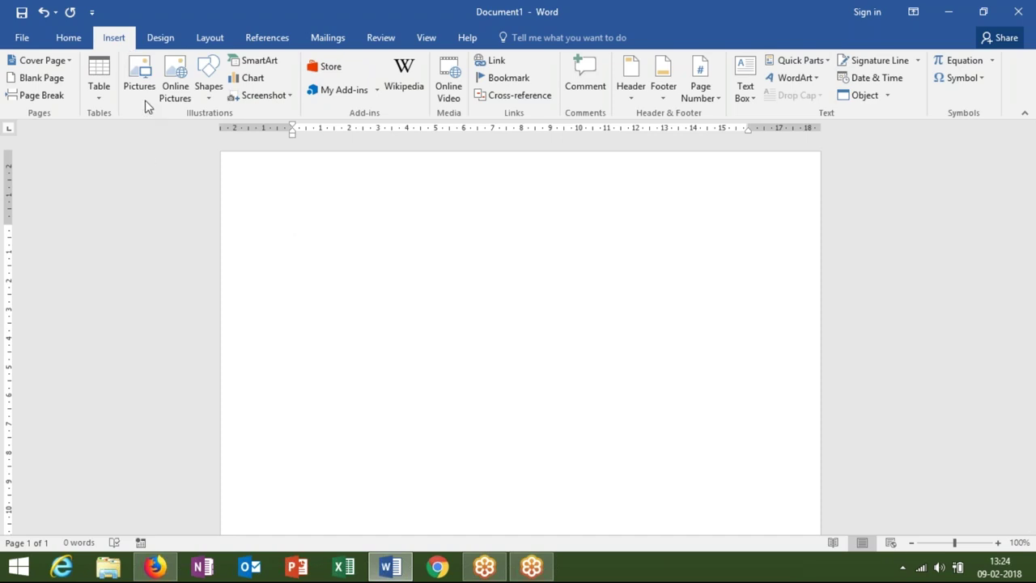
pyautogui.click(168, 97)
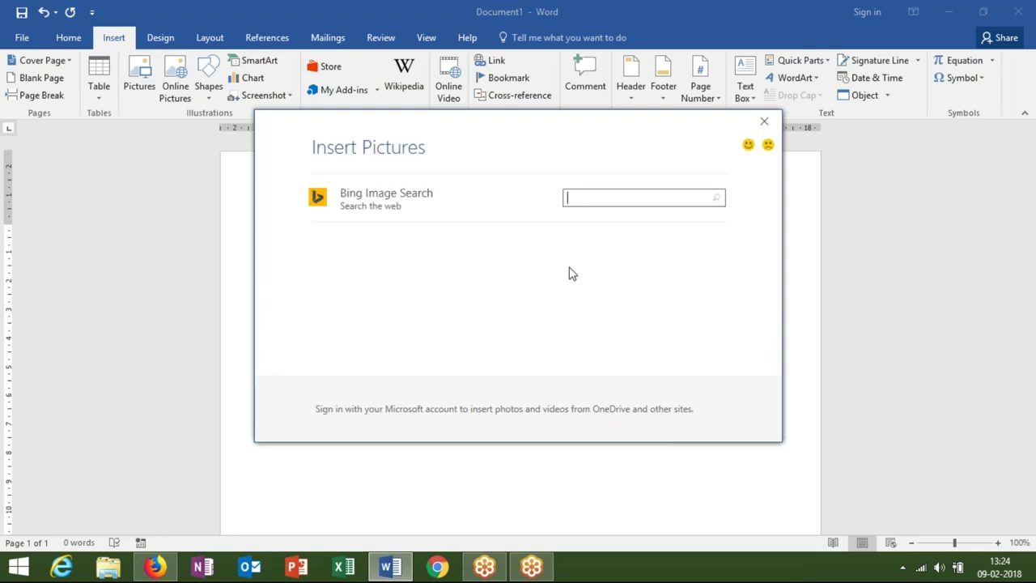
# Step: Search Bing images for the person's name and insert the photo of two men holding a trophy
pyautogui.click(587, 201)
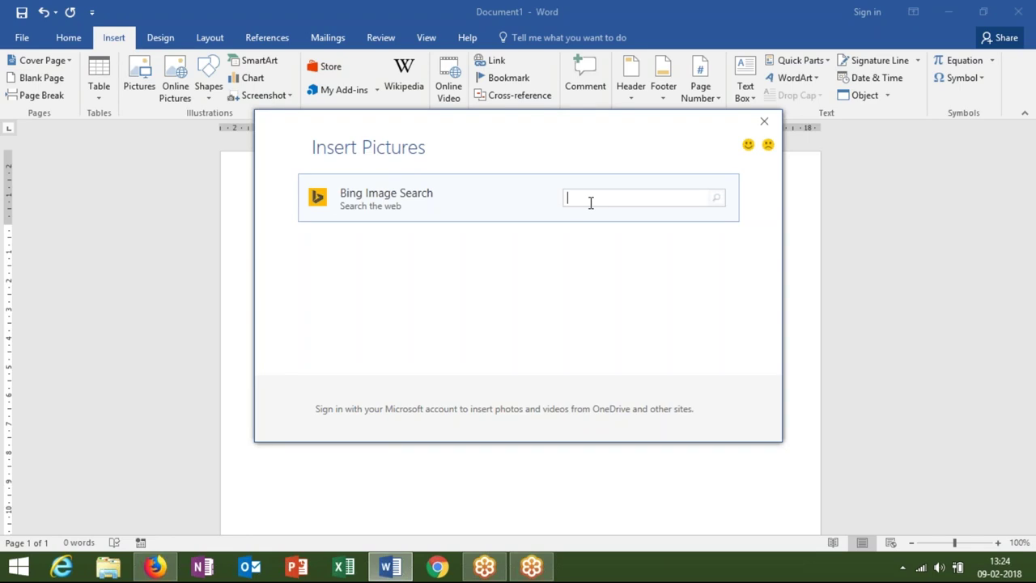
pyautogui.write('tarun sharma')
pyautogui.press('Return')
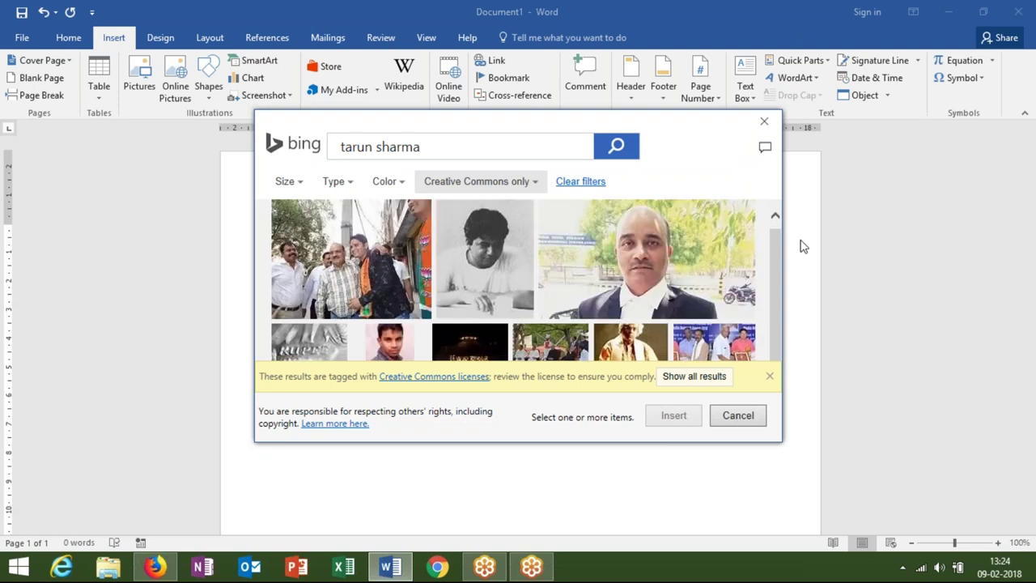
pyautogui.scroll(-3, 772, 266)
pyautogui.scroll(-3, 762, 275)
pyautogui.scroll(-3, 762, 275)
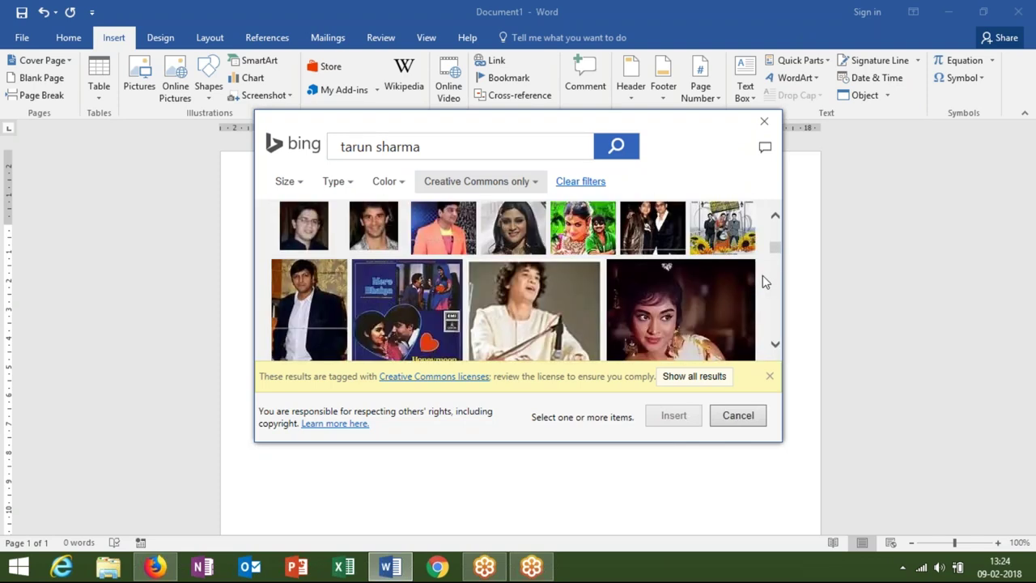
pyautogui.scroll(2, 764, 281)
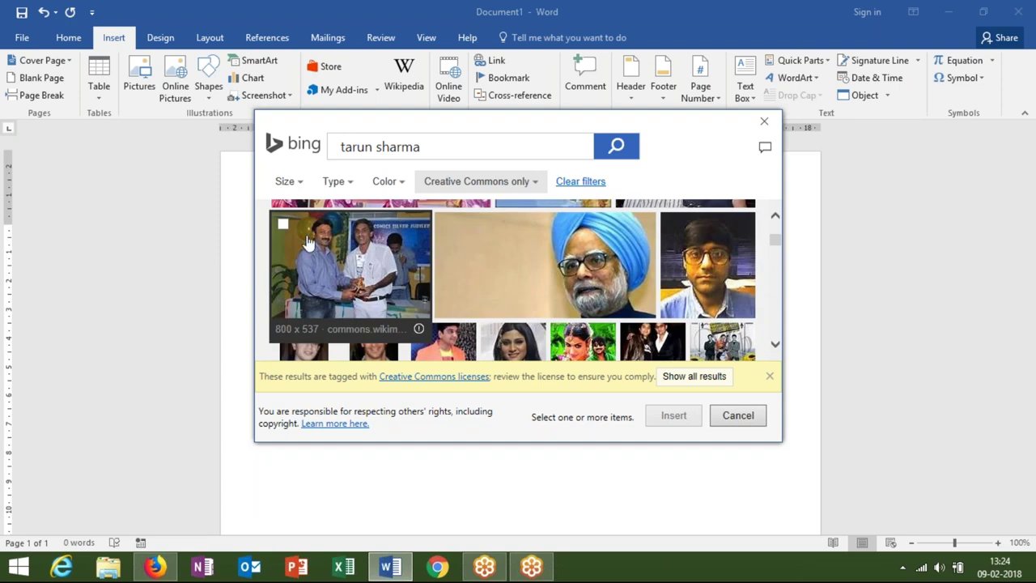
pyautogui.click(283, 225)
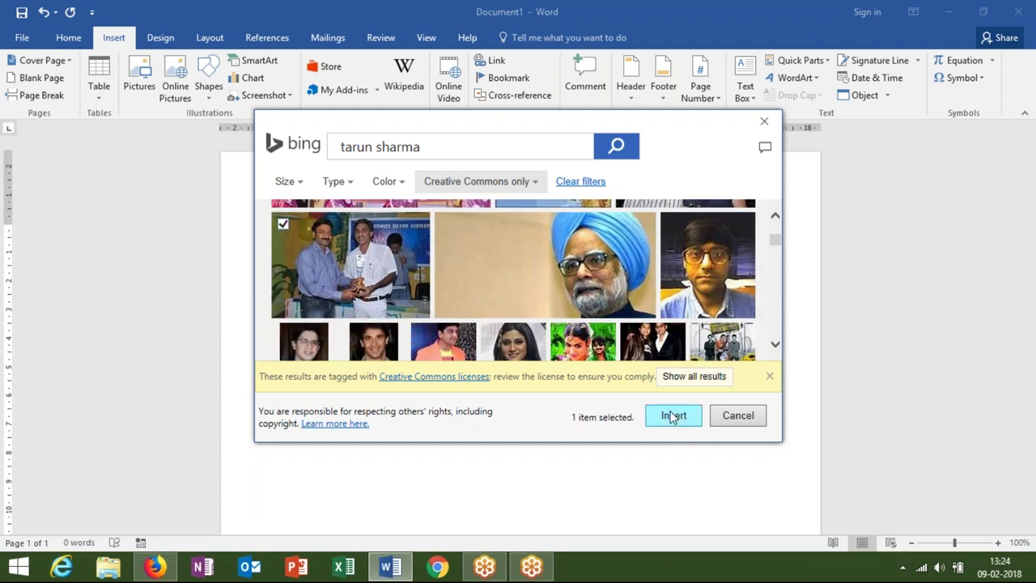
pyautogui.click(671, 417)
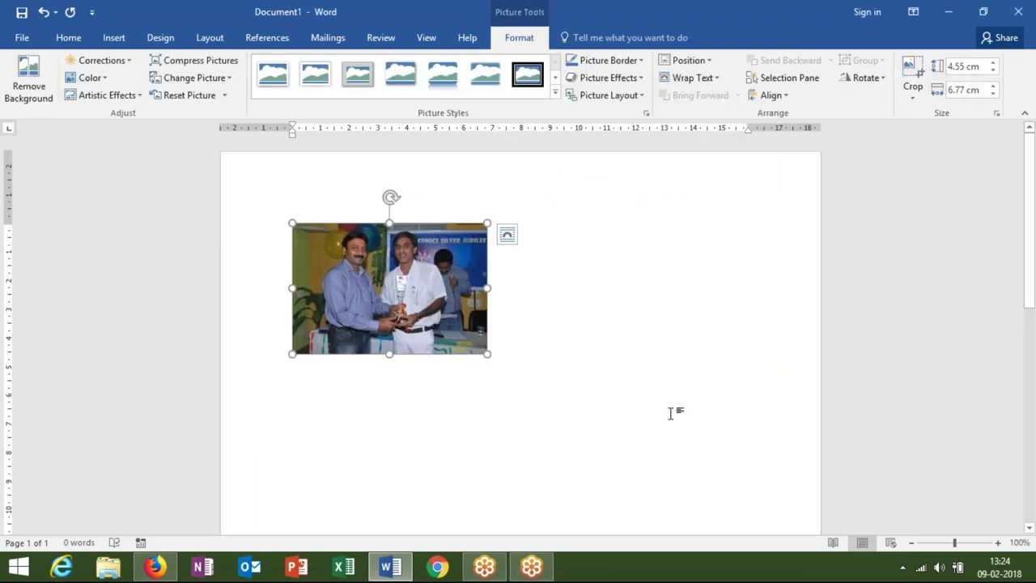
# Step: Enlarge the trophy photo proportionally to 6.27 × 9.34 cm
pyautogui.moveTo(488, 353); pyautogui.dragTo(561, 402)
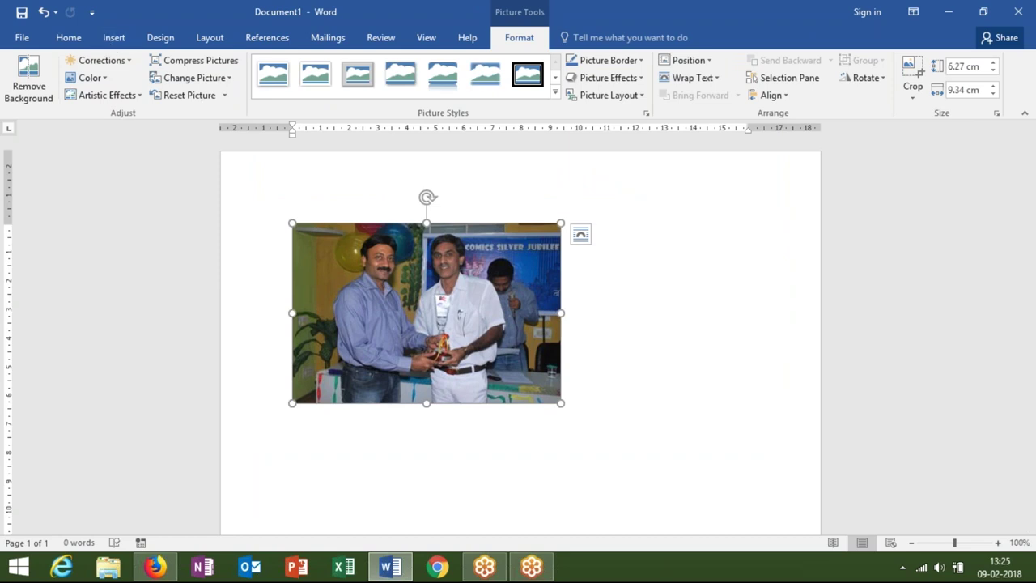
pyautogui.click(619, 273)
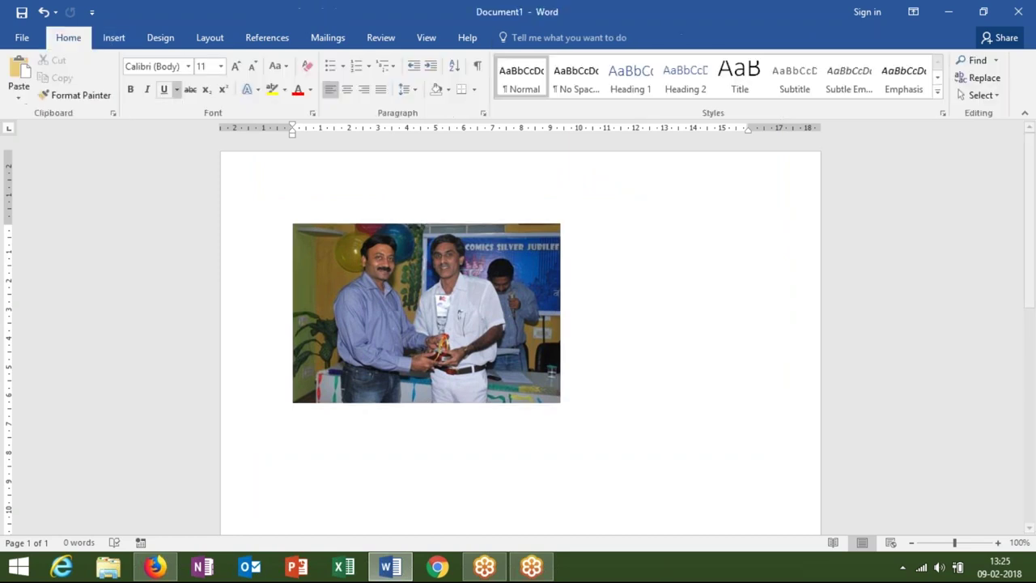
pyautogui.click(212, 39)
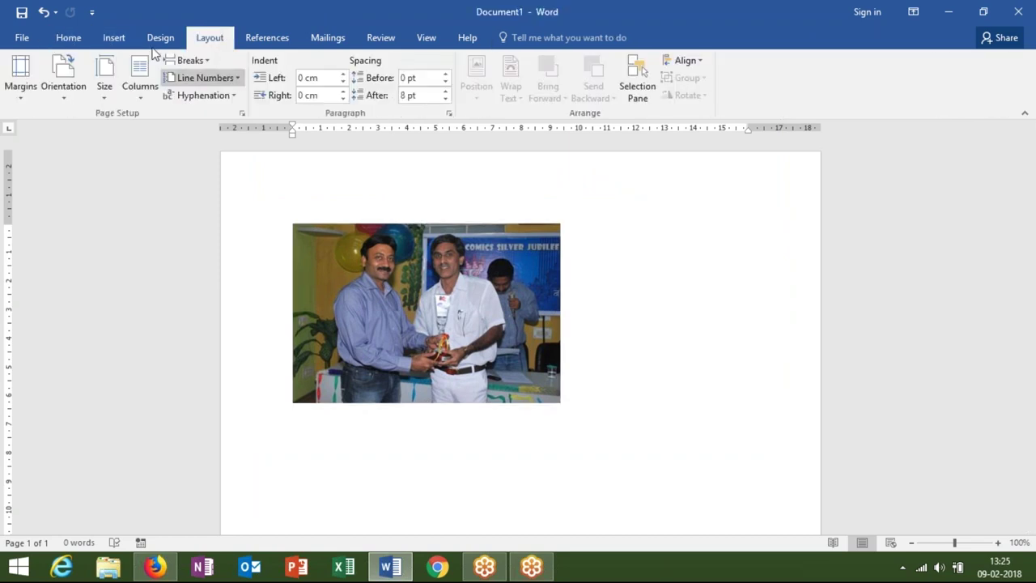
pyautogui.click(121, 35)
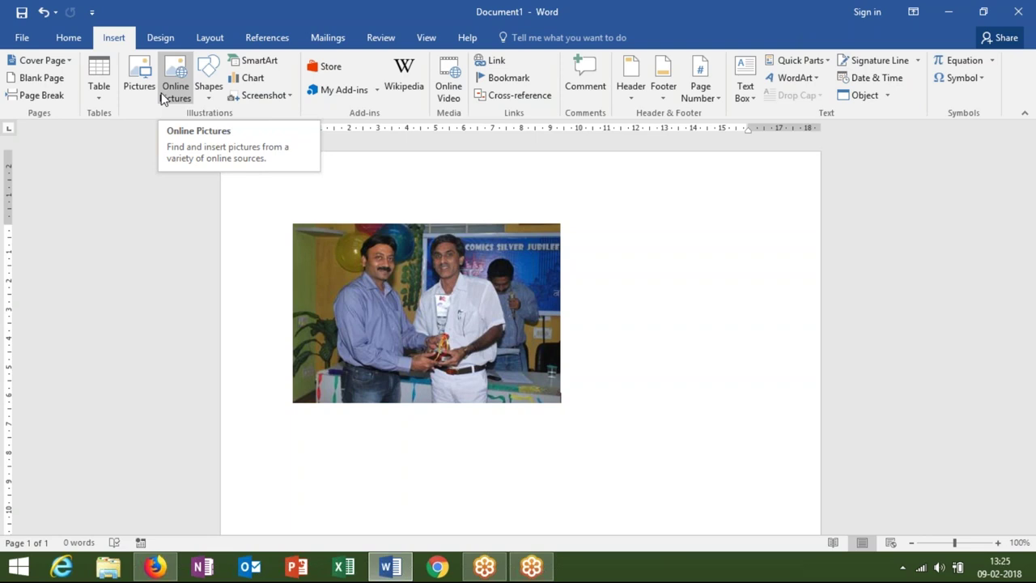
# Step: Reselect the trophy photo and start Crop from the Picture Tools Format tab
pyautogui.click(342, 228)
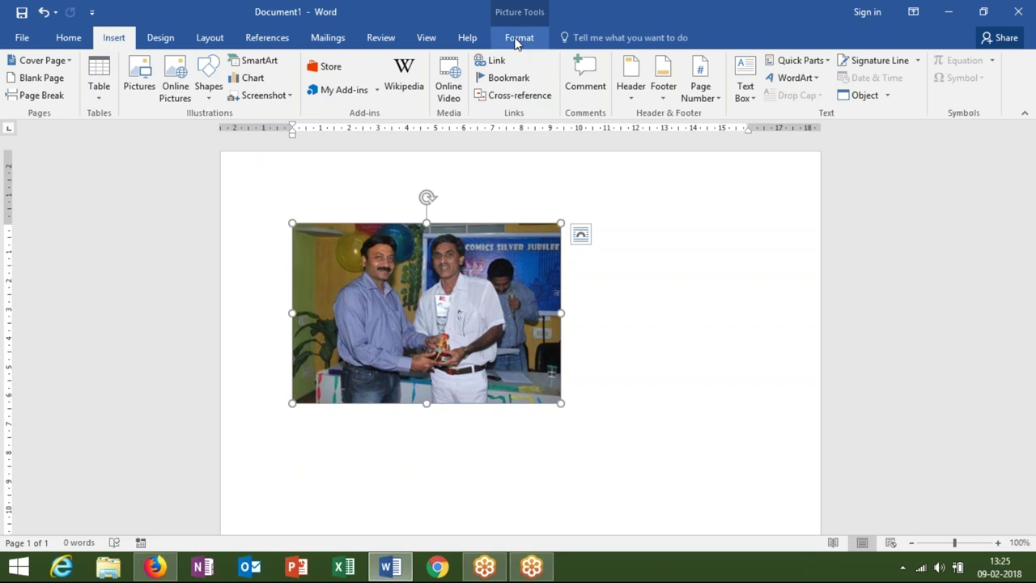
pyautogui.click(585, 343)
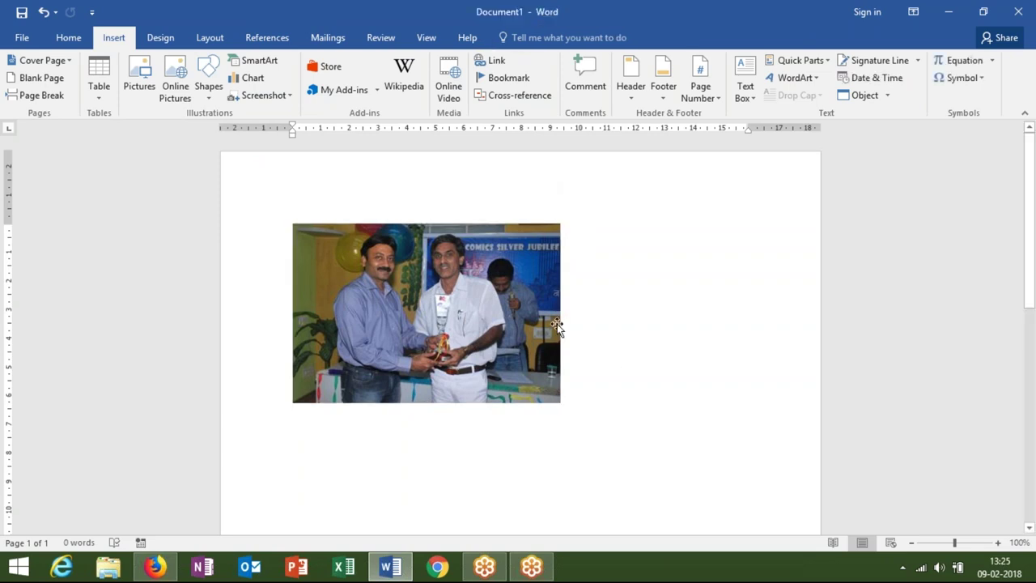
pyautogui.click(557, 323)
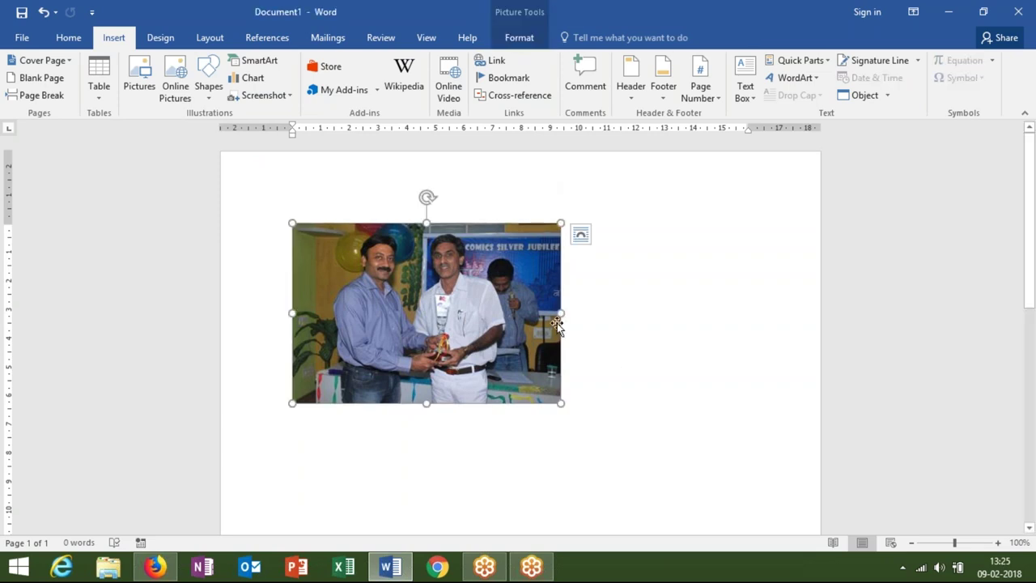
pyautogui.click(532, 39)
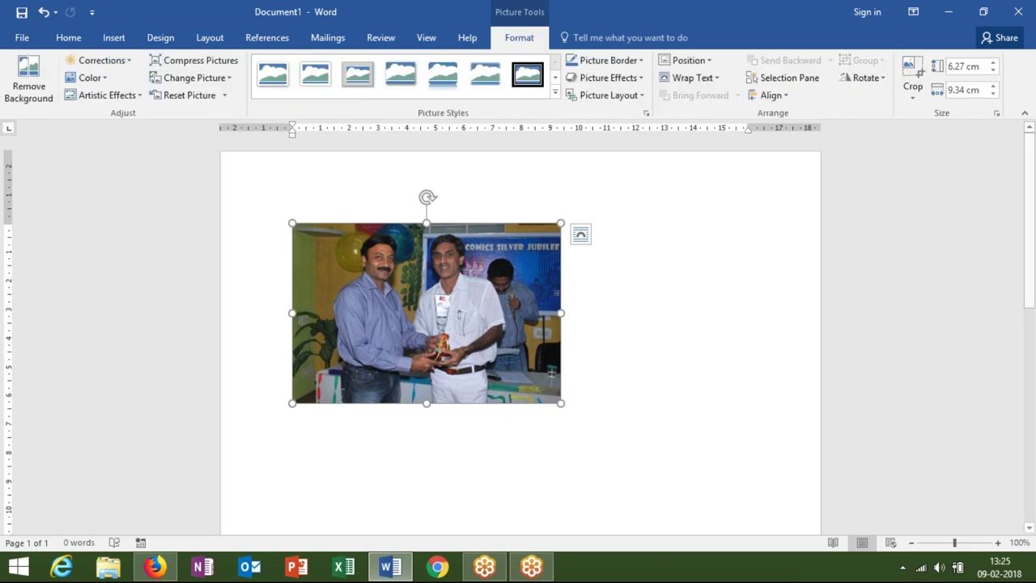
pyautogui.click(912, 74)
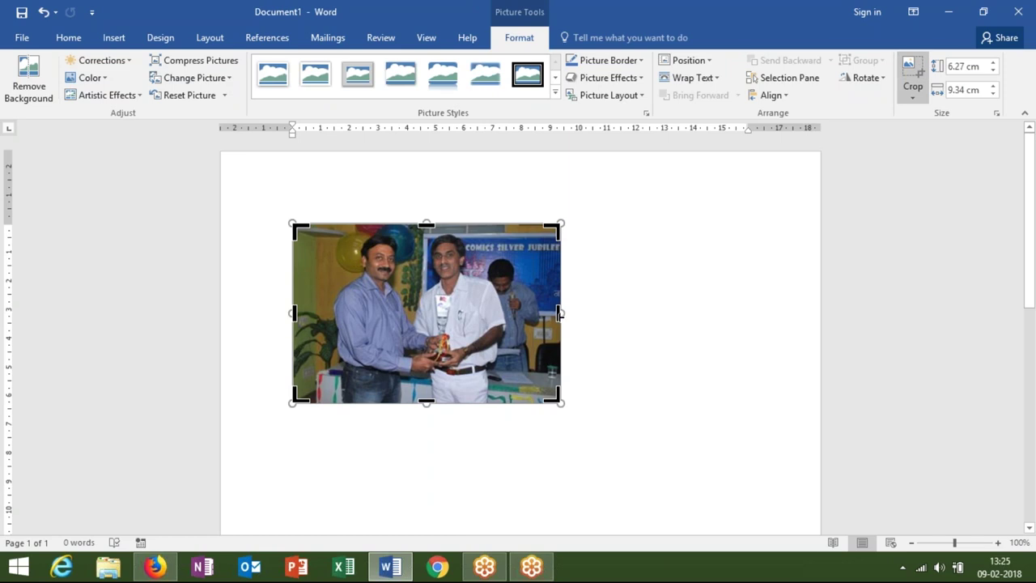
# Step: Trim the photo's right, bottom, left and top edges down to the man in the blue shirt
pyautogui.moveTo(560, 314); pyautogui.dragTo(412, 309)
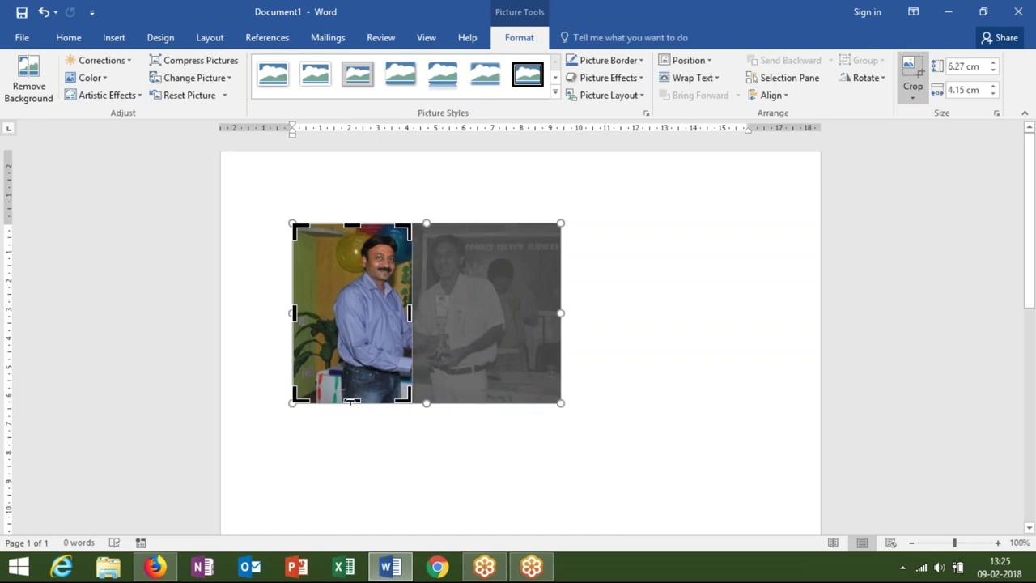
pyautogui.moveTo(350, 400); pyautogui.dragTo(353, 326)
pyautogui.moveTo(293, 277); pyautogui.dragTo(328, 277)
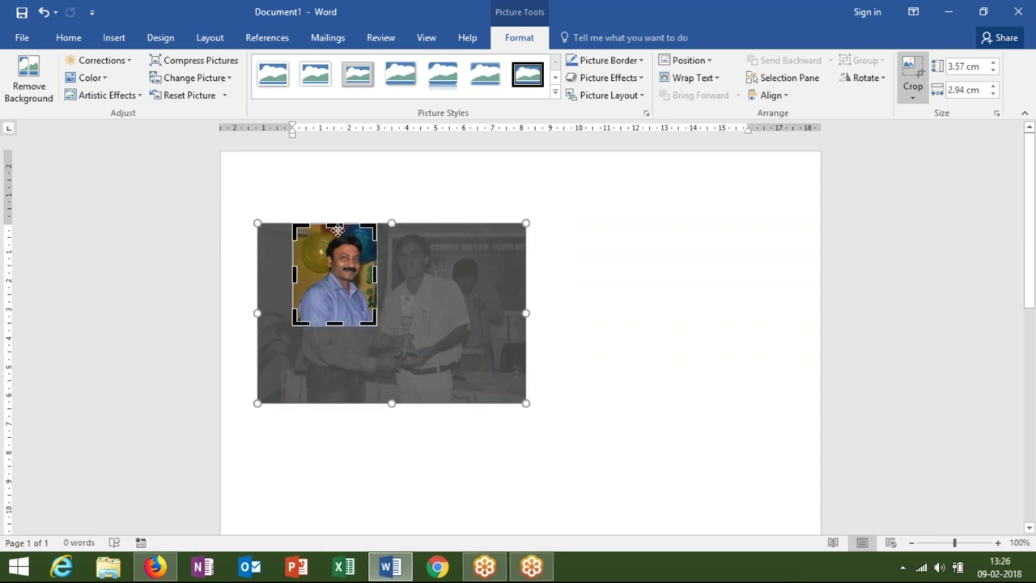
pyautogui.moveTo(336, 224); pyautogui.dragTo(335, 233)
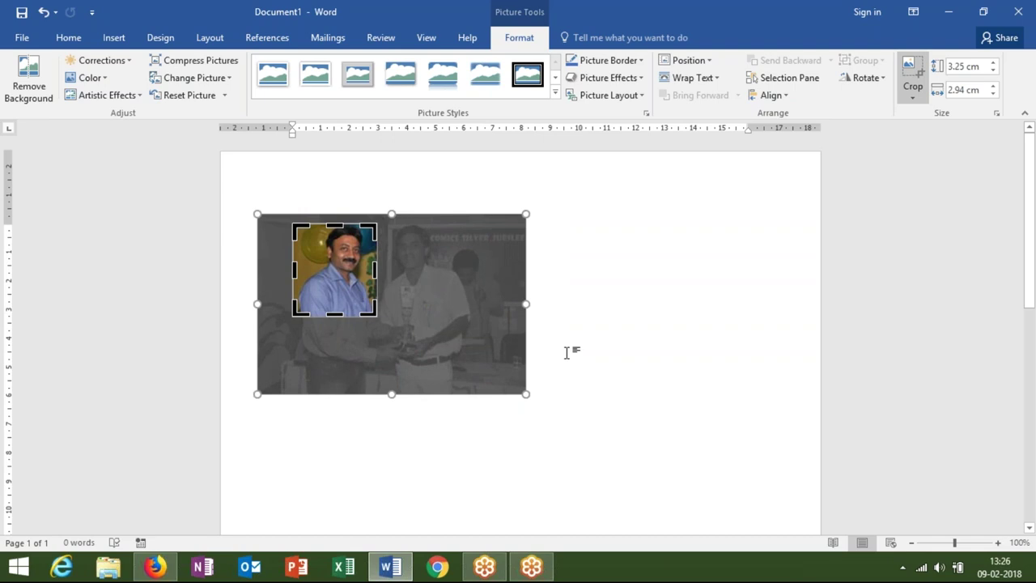
pyautogui.click(632, 390)
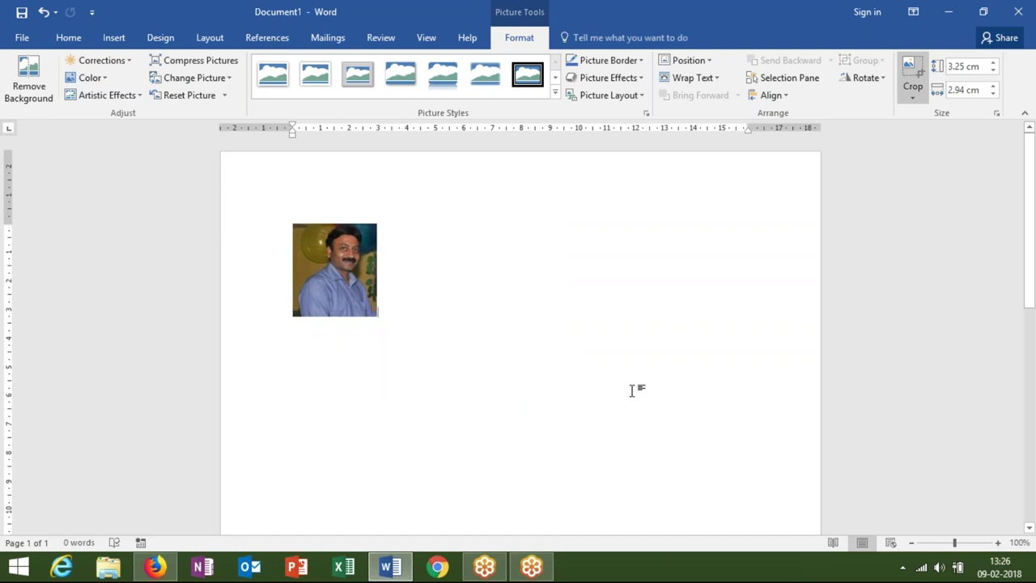
pyautogui.click(358, 286)
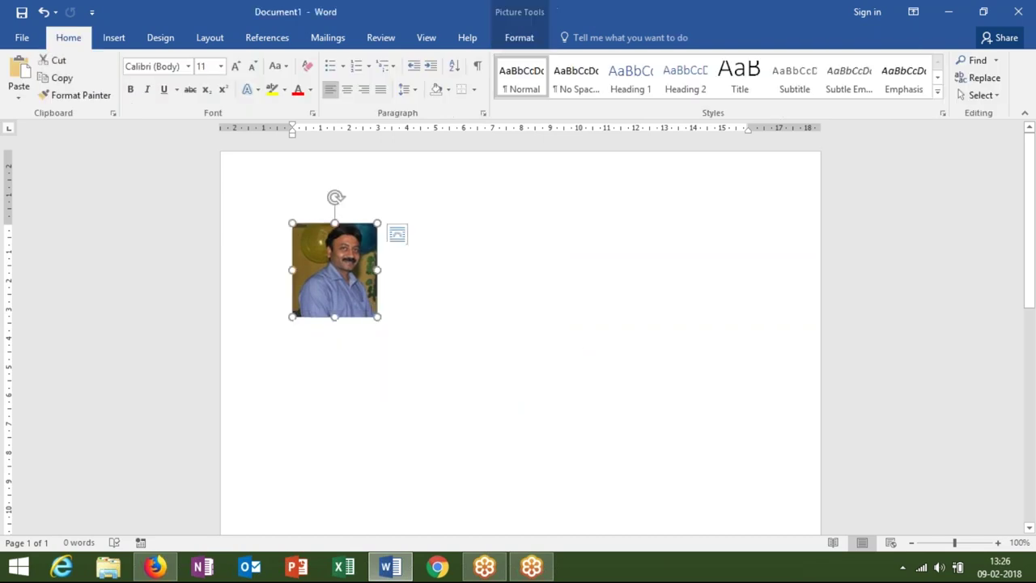
pyautogui.click(359, 287)
# Step: Enlarge the cropped photo to about 7.42 × 6.69 cm and apply Reset Picture
pyautogui.moveTo(377, 316); pyautogui.dragTo(485, 435)
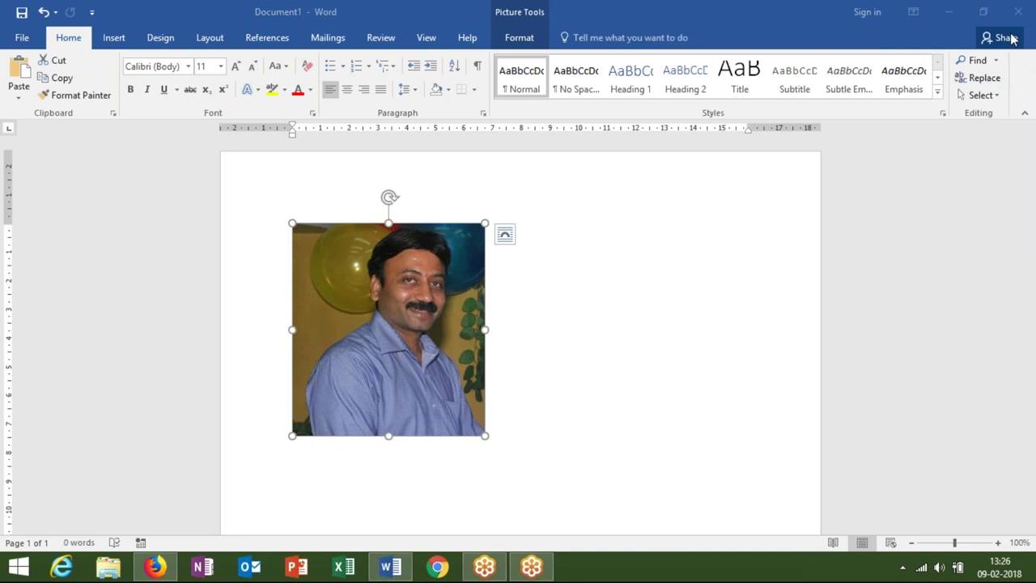
pyautogui.click(537, 44)
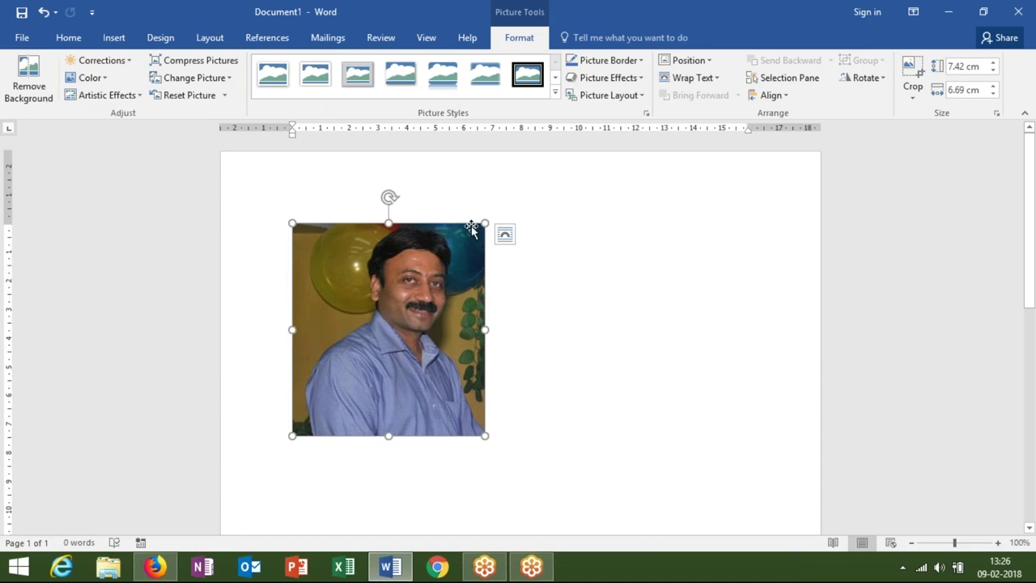
pyautogui.click(205, 98)
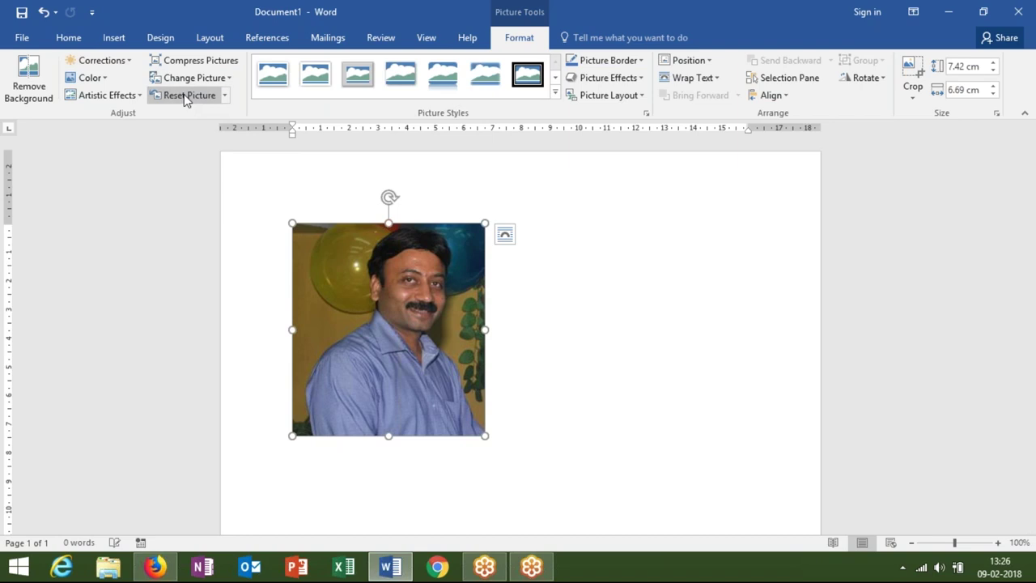
pyautogui.click(496, 277)
pyautogui.click(481, 273)
pyautogui.click(514, 43)
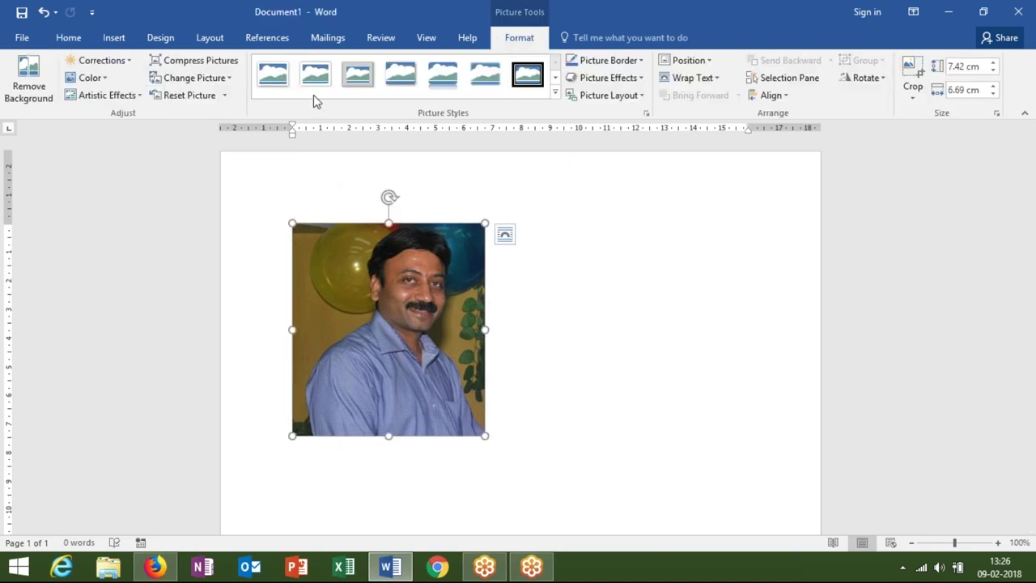
pyautogui.click(214, 96)
pyautogui.click(589, 320)
# Step: Apply Crop > Fill so both men with the trophy refill the frame
pyautogui.click(479, 306)
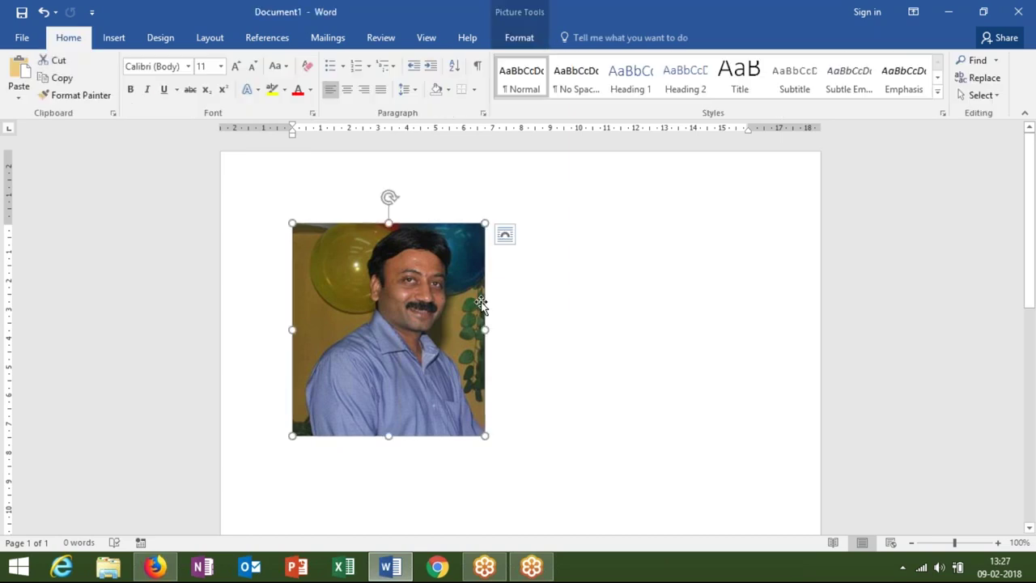
pyautogui.click(524, 41)
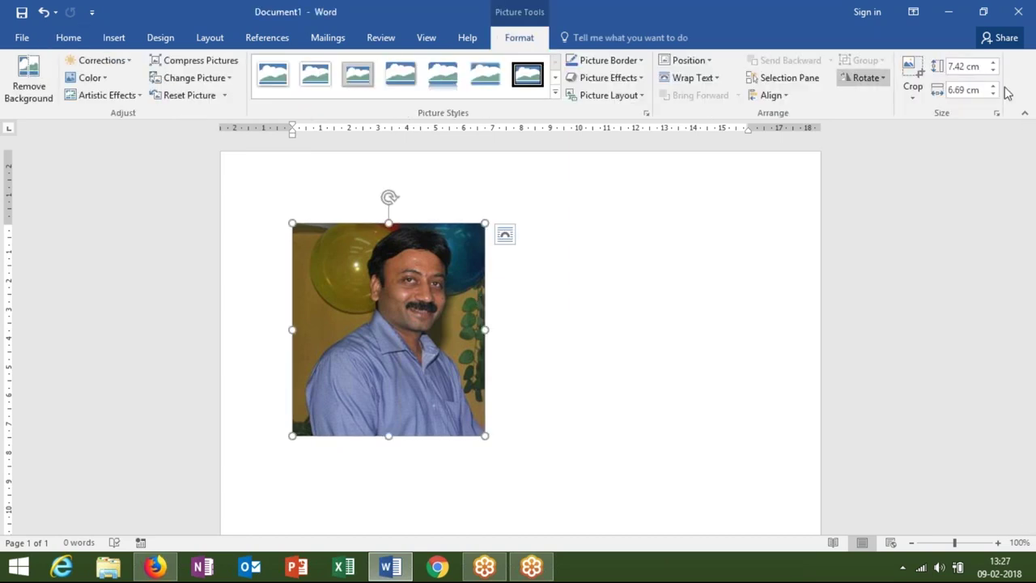
pyautogui.click(912, 95)
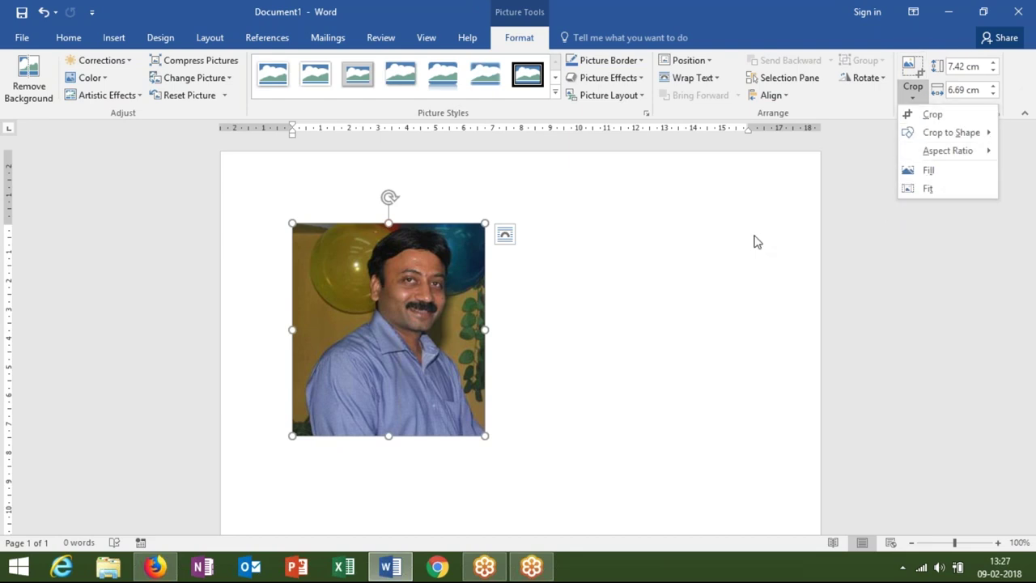
pyautogui.click(923, 170)
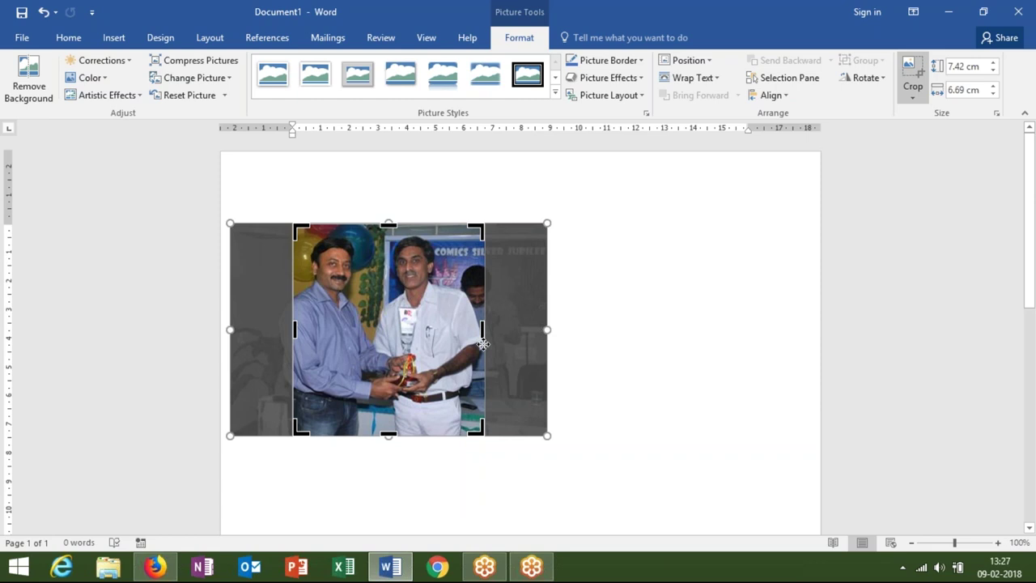
# Step: Undo the crop and resize edits, then restore the large photo of four people
pyautogui.press('Escape')
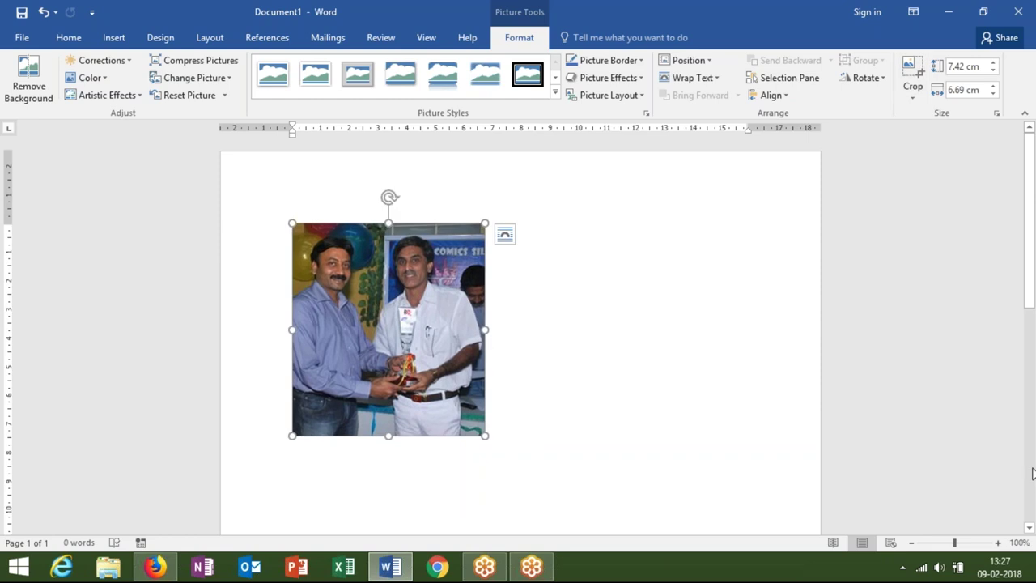
pyautogui.hotkey('ctrl', 'z')
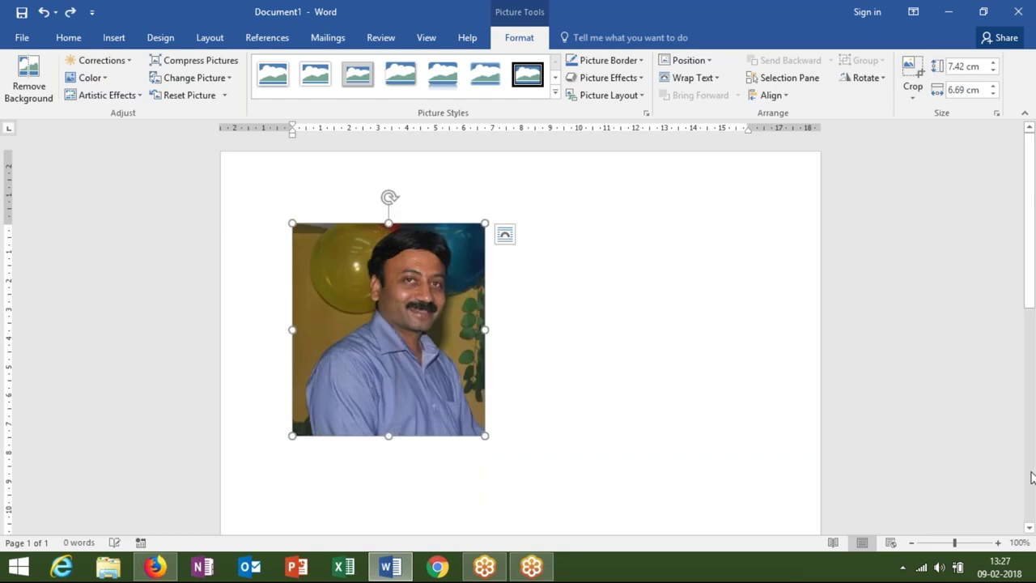
pyautogui.hotkey('ctrl', 'z')
pyautogui.hotkey('ctrl', 'z')
pyautogui.hotkey('ctrl', 'z')
pyautogui.hotkey('ctrl', 'z')
pyautogui.hotkey('ctrl', 'z')
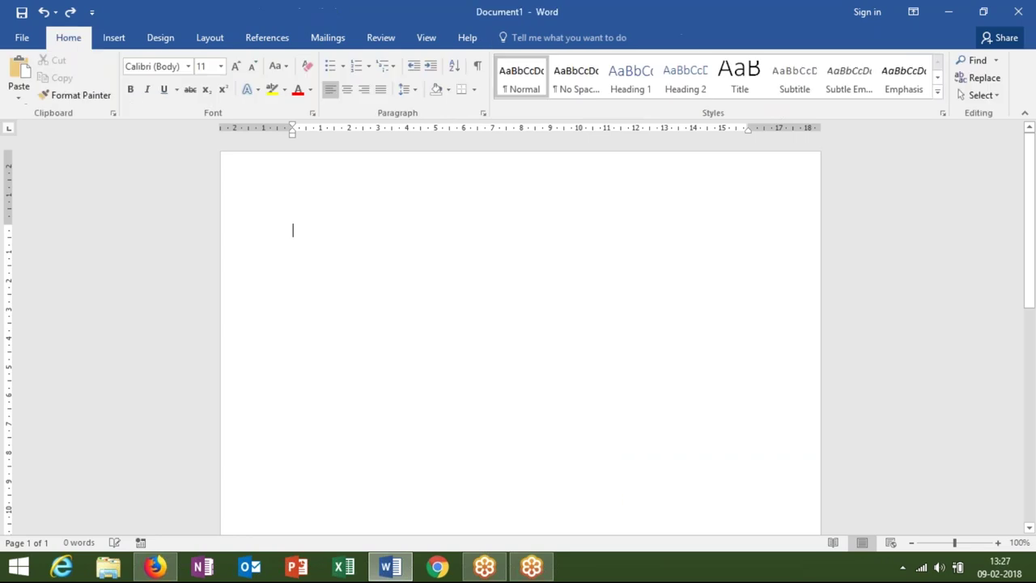
pyautogui.hotkey('ctrl', 'y')
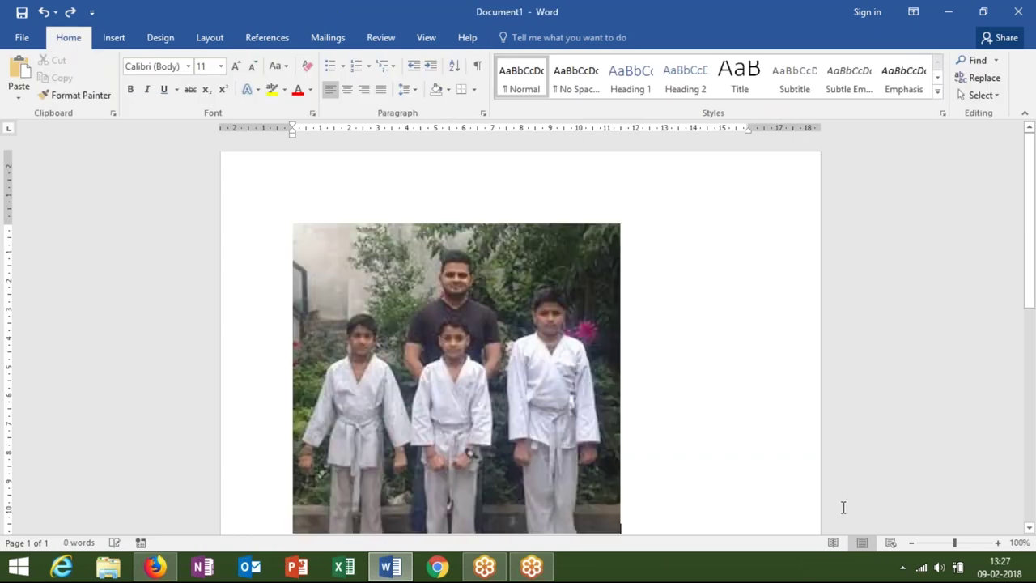
# Step: Swap the group photo back for the award photo and drag it larger
pyautogui.hotkey('ctrl', 'z')
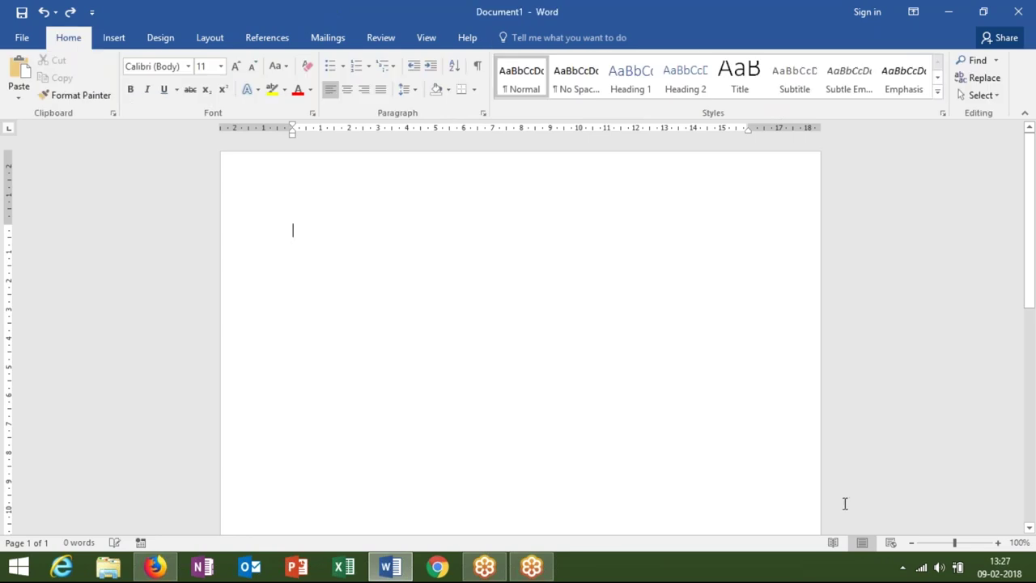
pyautogui.hotkey('ctrl', 'y')
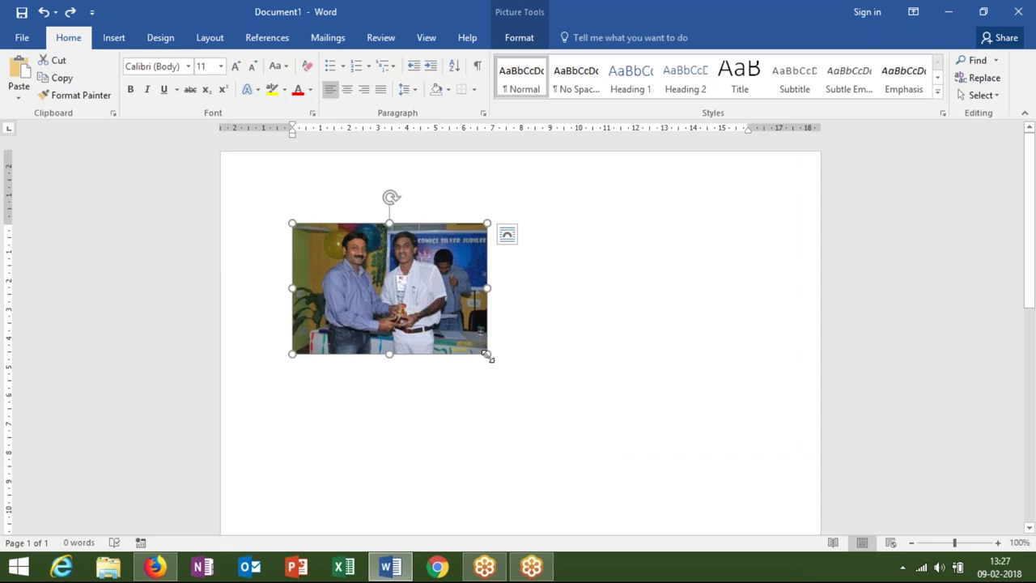
pyautogui.moveTo(487, 354); pyautogui.dragTo(610, 436)
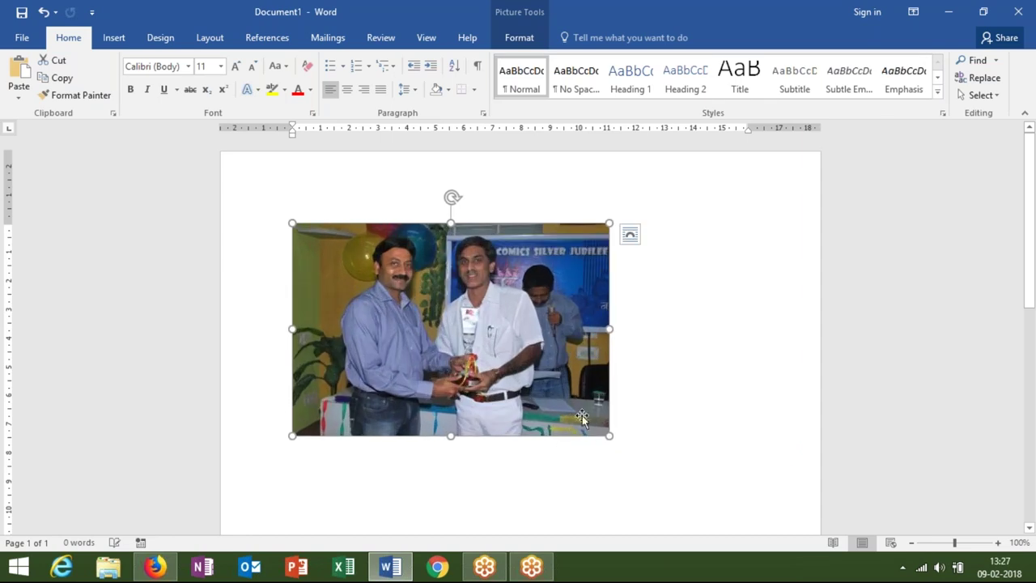
# Step: Crop the enlarged award photo to a heart shape
pyautogui.click(530, 34)
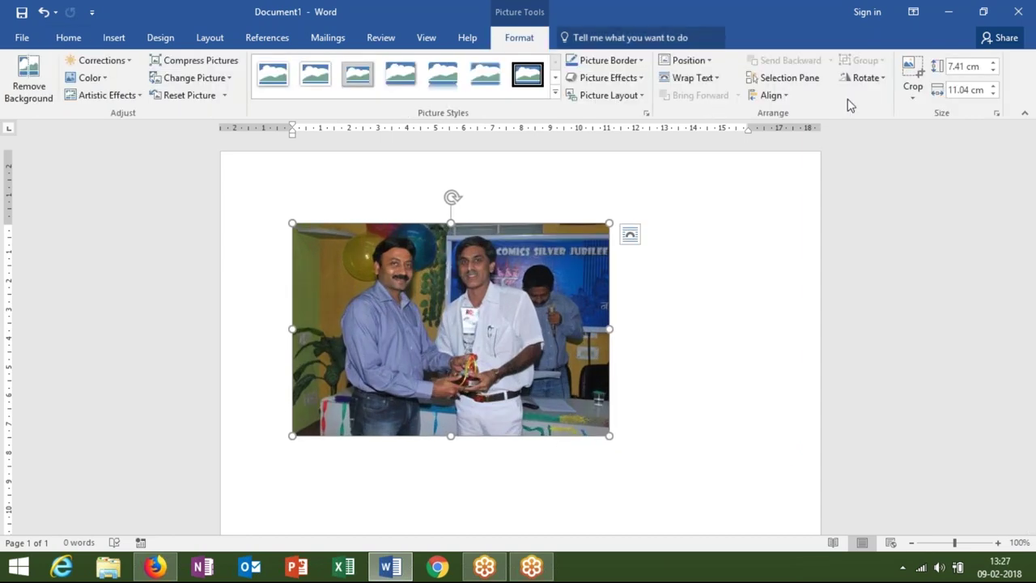
pyautogui.click(906, 95)
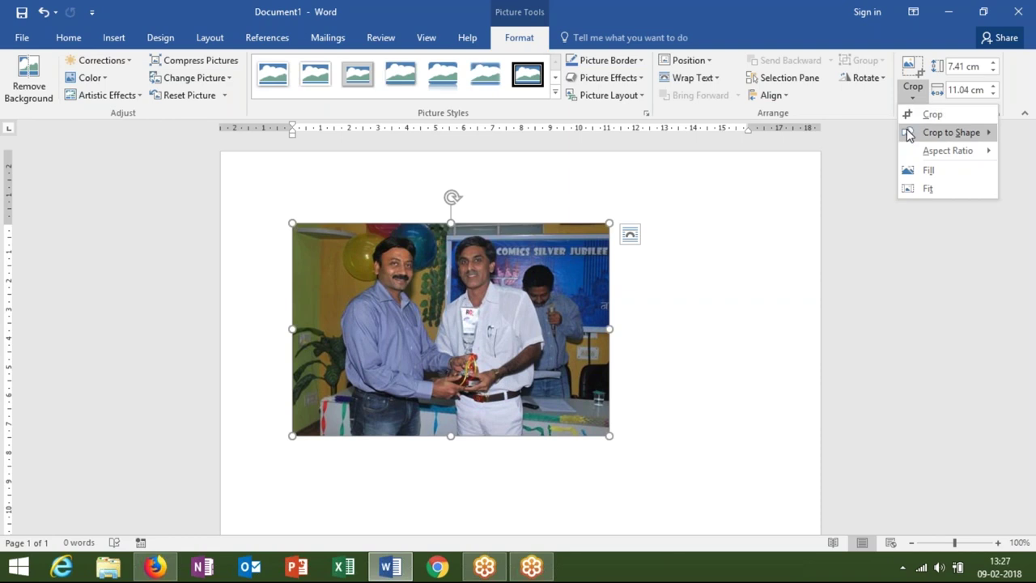
pyautogui.moveTo(909, 136)
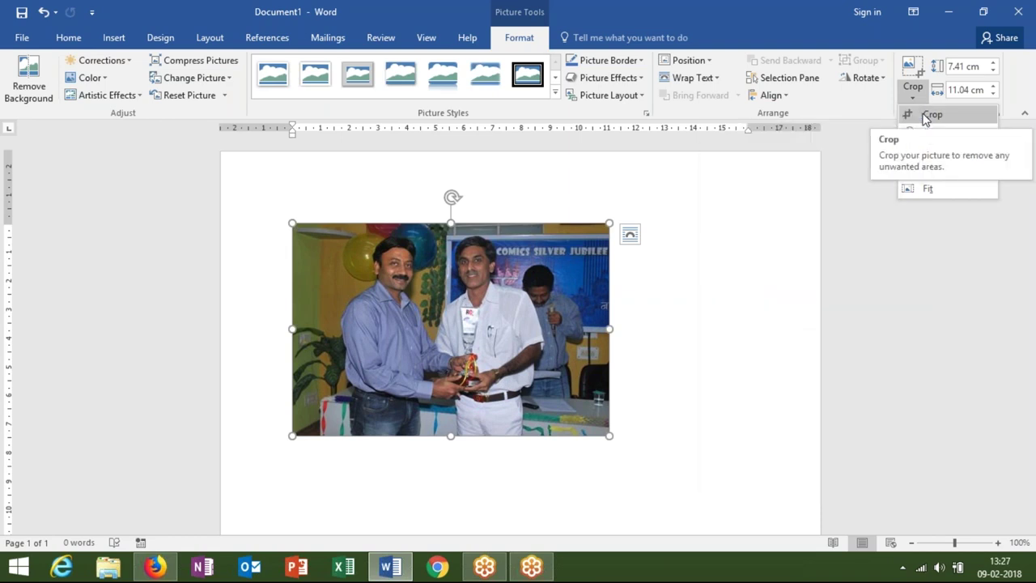
pyautogui.click(927, 115)
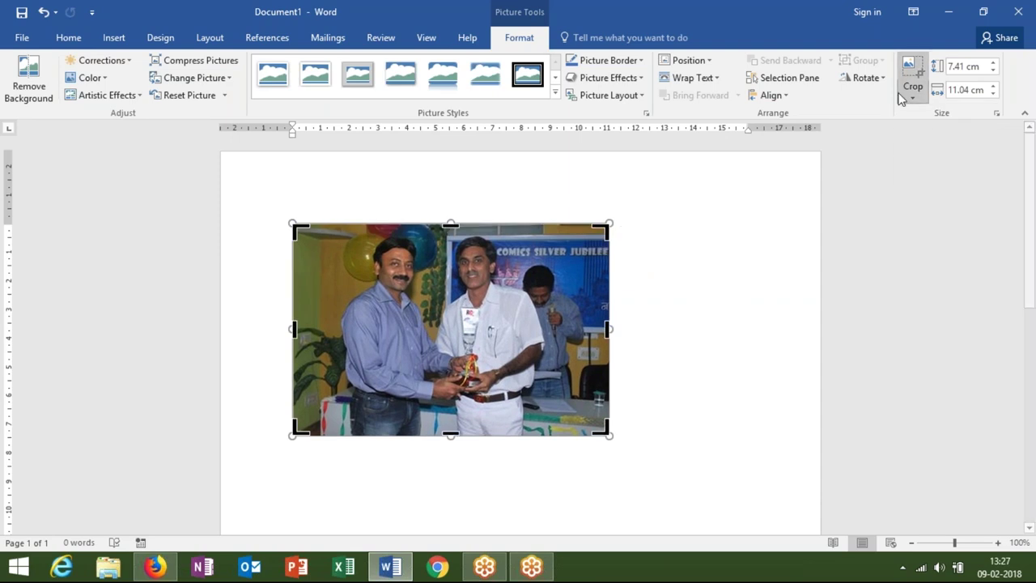
pyautogui.click(912, 98)
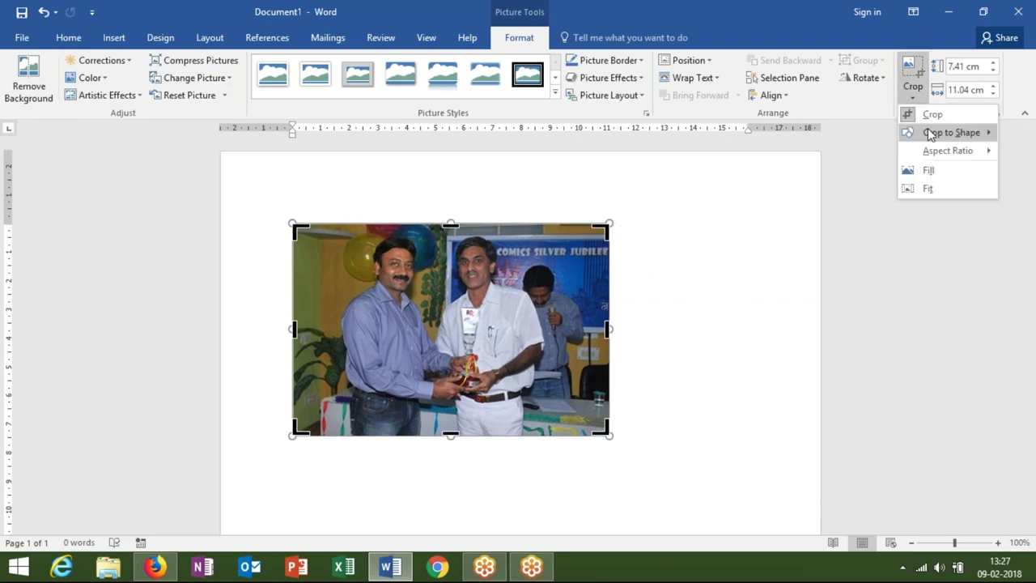
pyautogui.moveTo(929, 134)
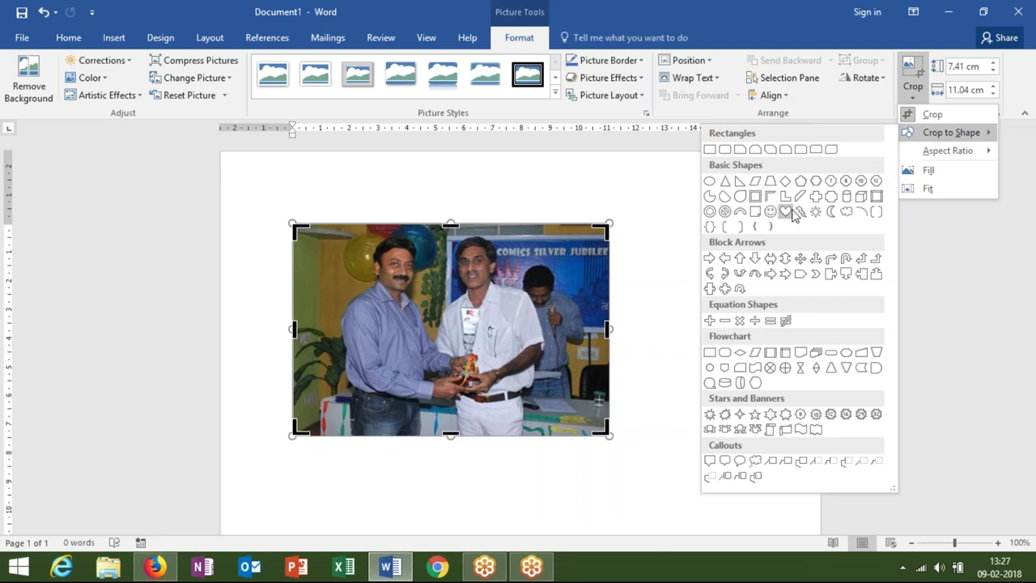
pyautogui.click(787, 213)
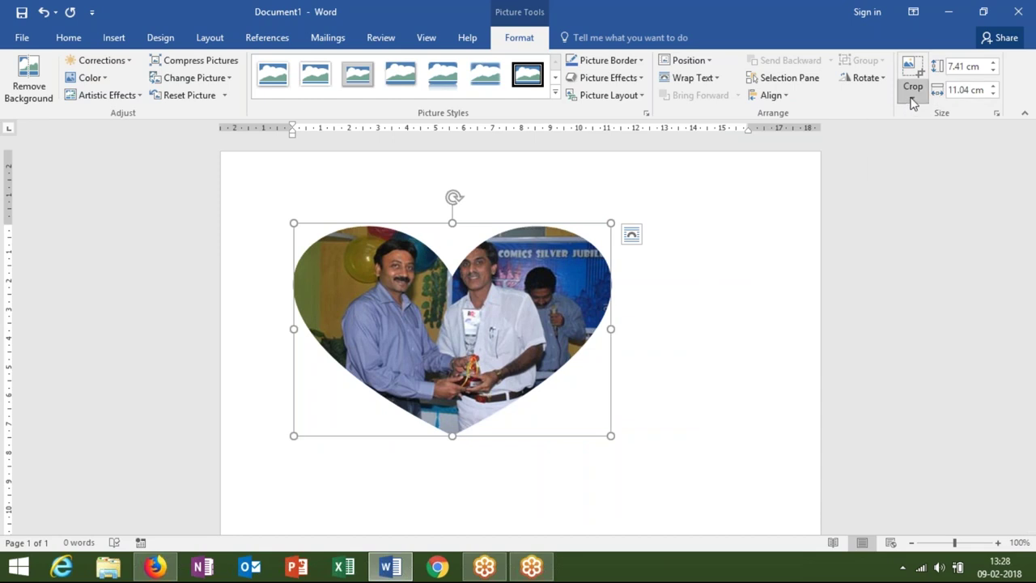
# Step: Change the crop shape to a rounded rectangle, sized 7.41 × 11.04 cm
pyautogui.click(911, 97)
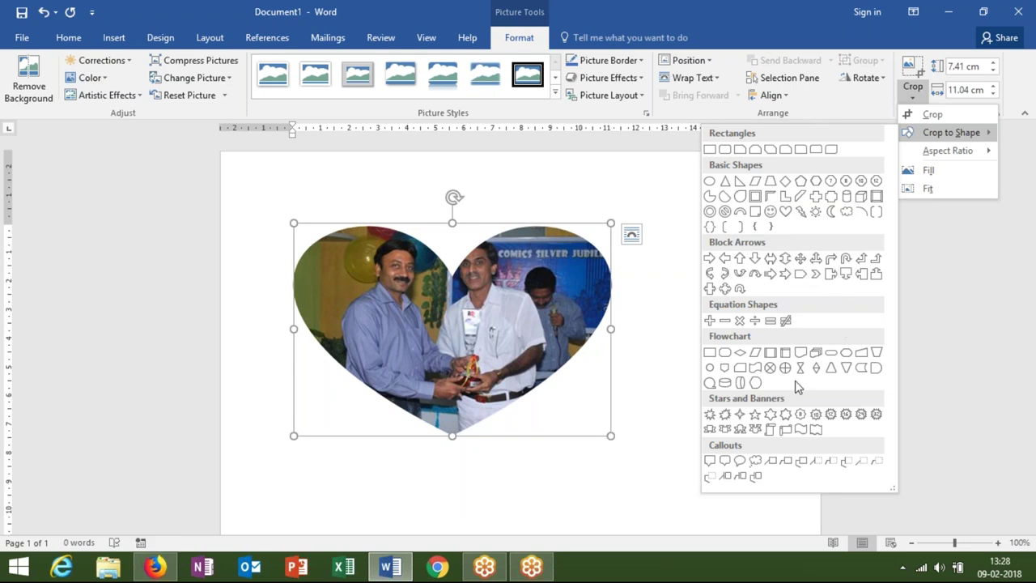
pyautogui.click(726, 353)
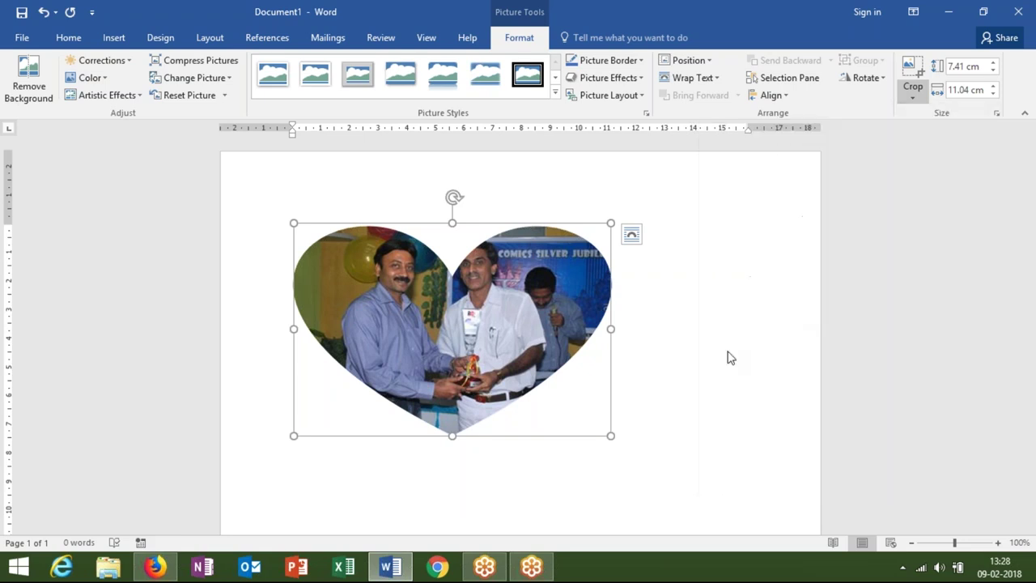
pyautogui.click(733, 335)
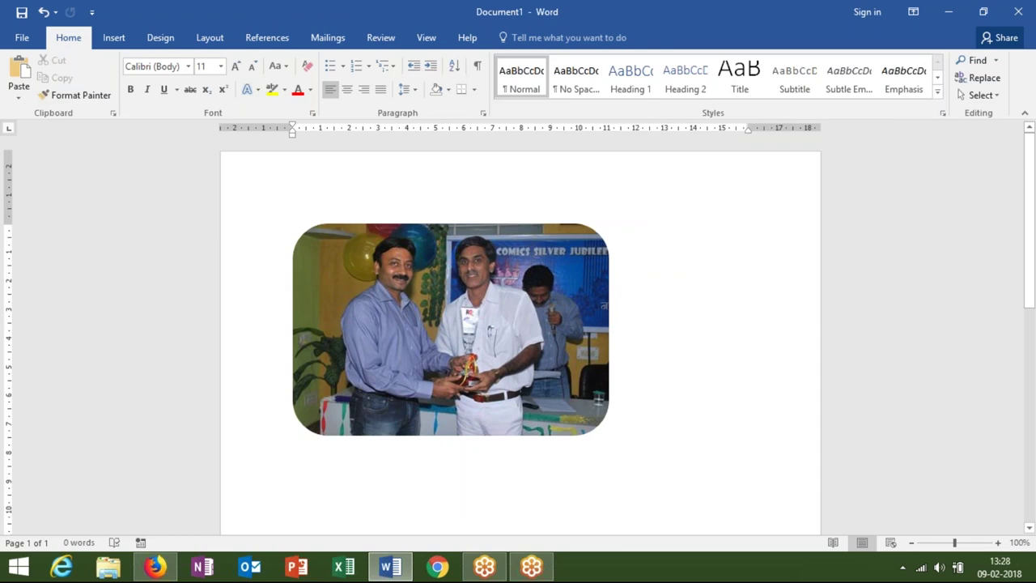
pyautogui.click(601, 291)
# Step: Try 2:3 and 3:2 aspect-ratio crops on the rounded photo
pyautogui.click(527, 41)
pyautogui.click(925, 96)
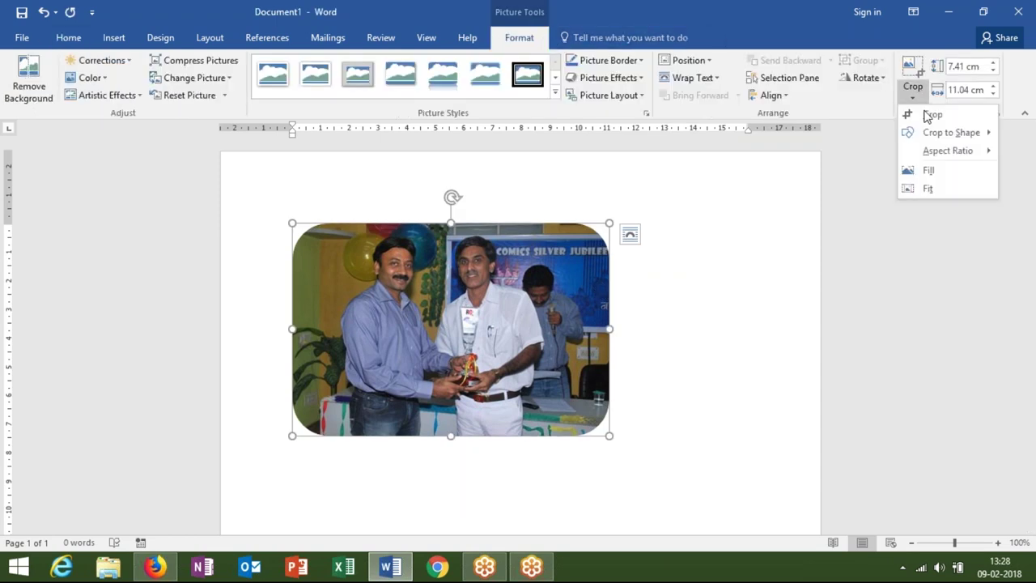
pyautogui.moveTo(936, 159)
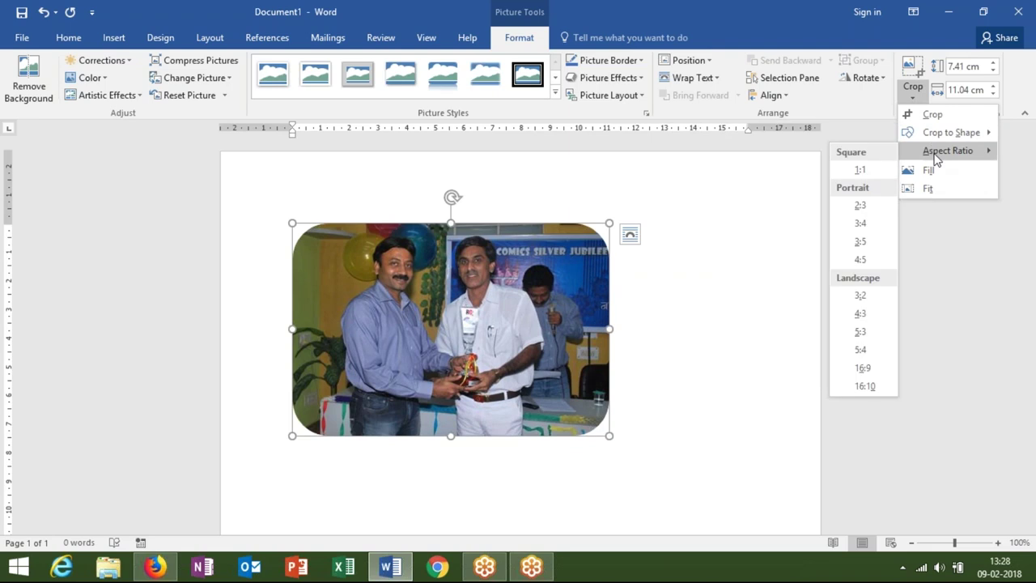
pyautogui.click(863, 207)
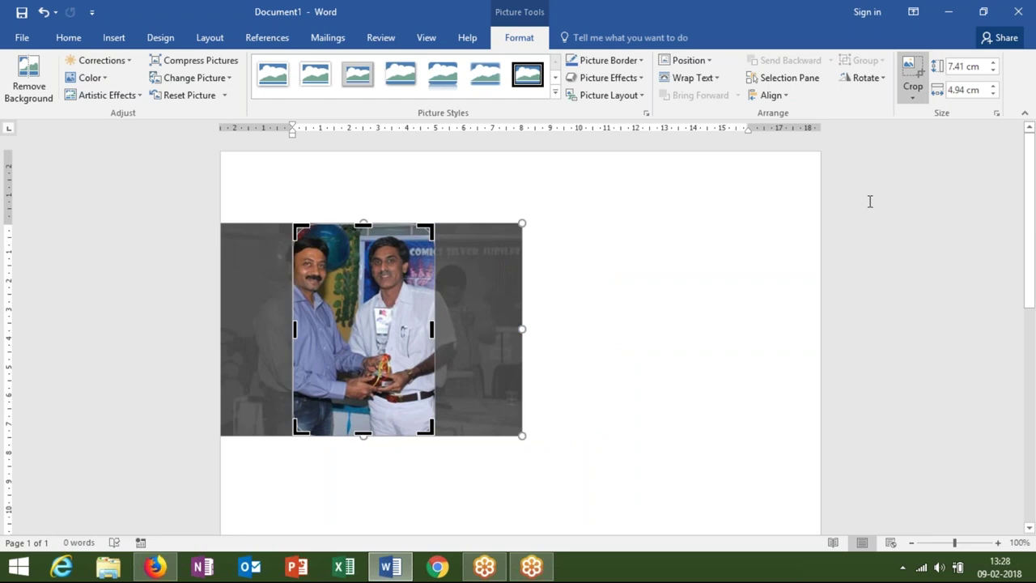
pyautogui.press('Escape')
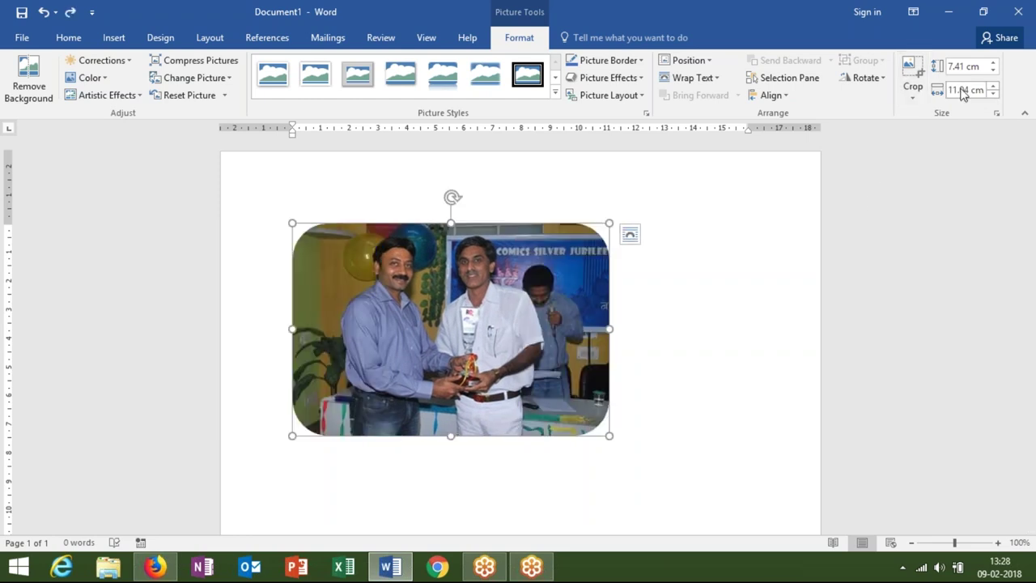
pyautogui.click(914, 97)
pyautogui.moveTo(937, 153)
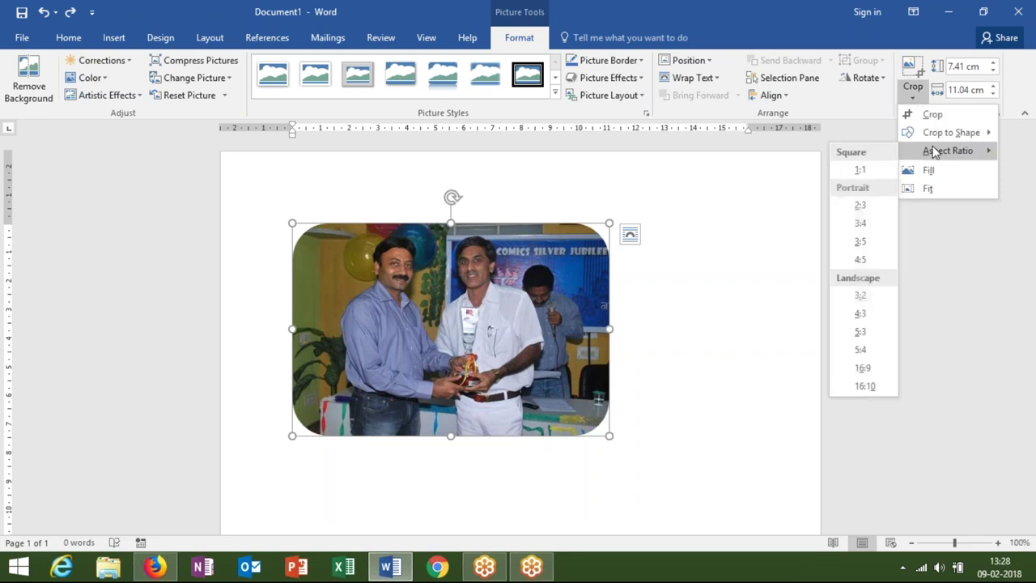
pyautogui.click(861, 295)
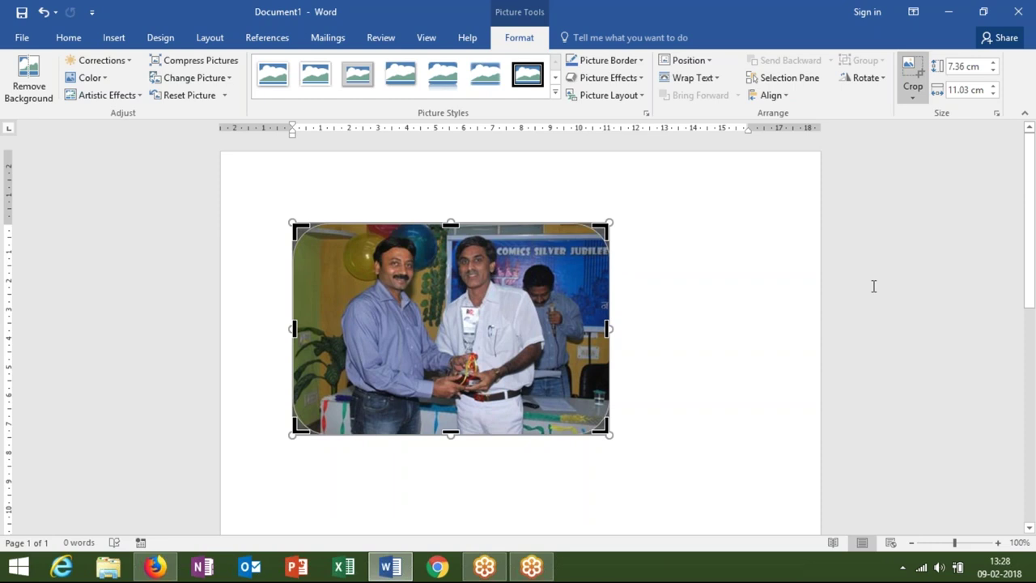
# Step: Try a 3:4 aspect-ratio crop, then undo it to restore the full 7.41 × 11.04 cm photo
pyautogui.click(913, 95)
pyautogui.moveTo(914, 152)
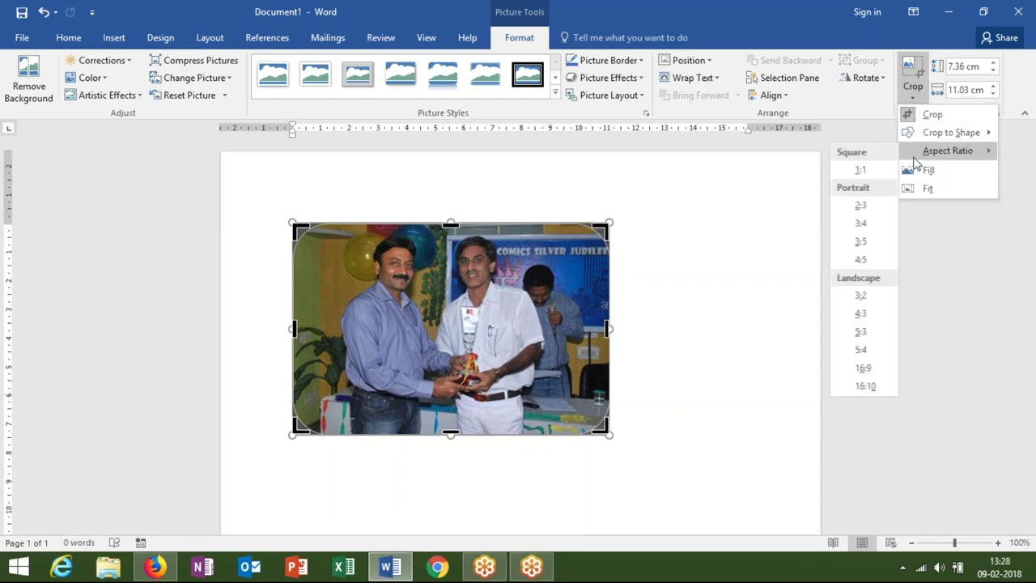
pyautogui.click(861, 225)
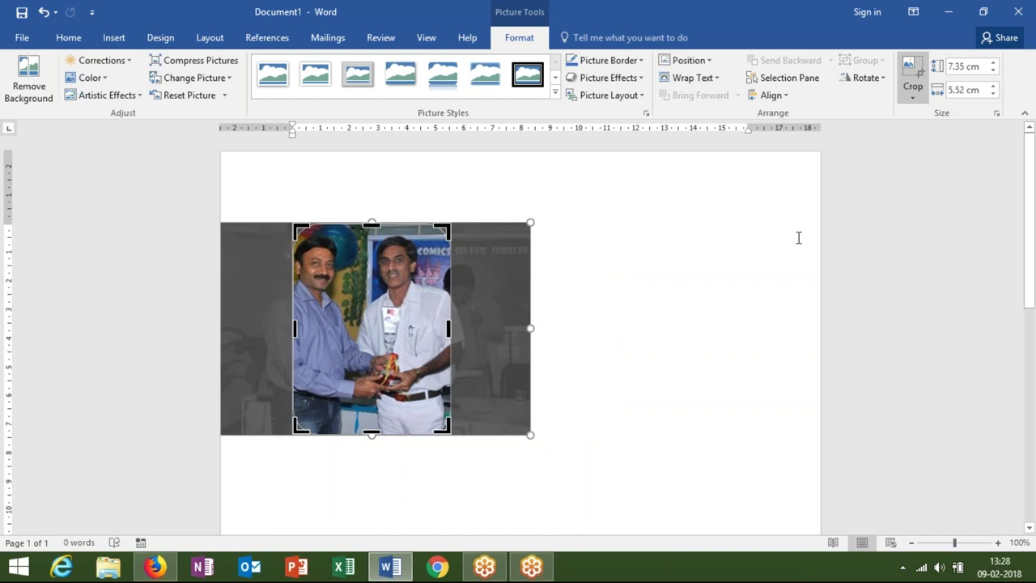
pyautogui.press('Escape')
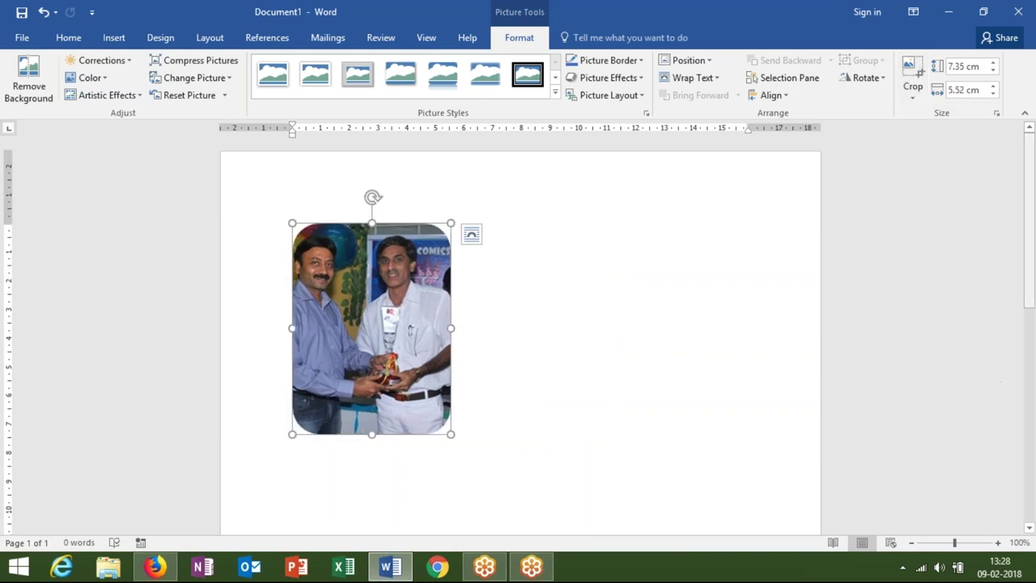
pyautogui.hotkey('ctrl', 'z')
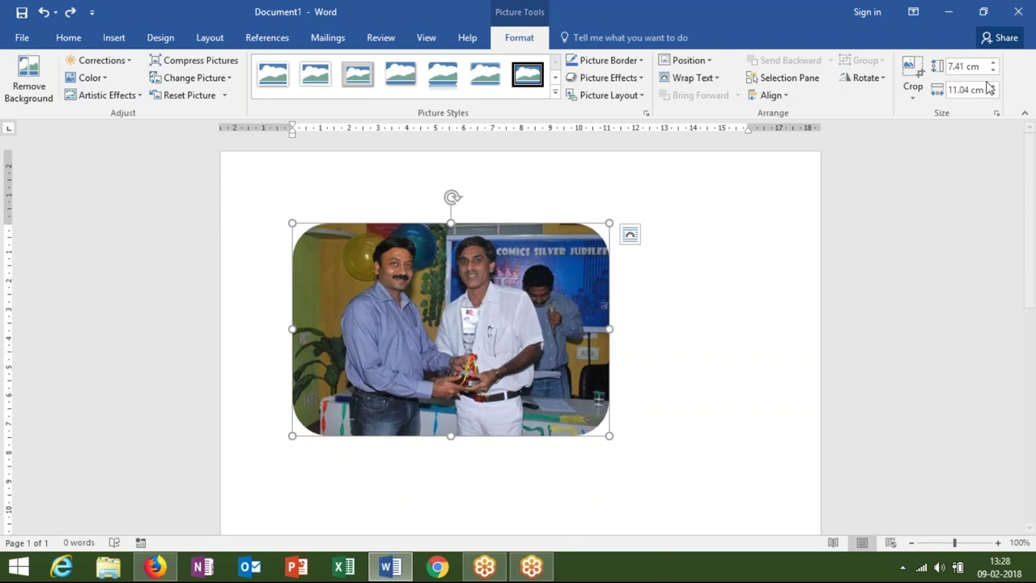
pyautogui.click(919, 97)
pyautogui.moveTo(926, 150)
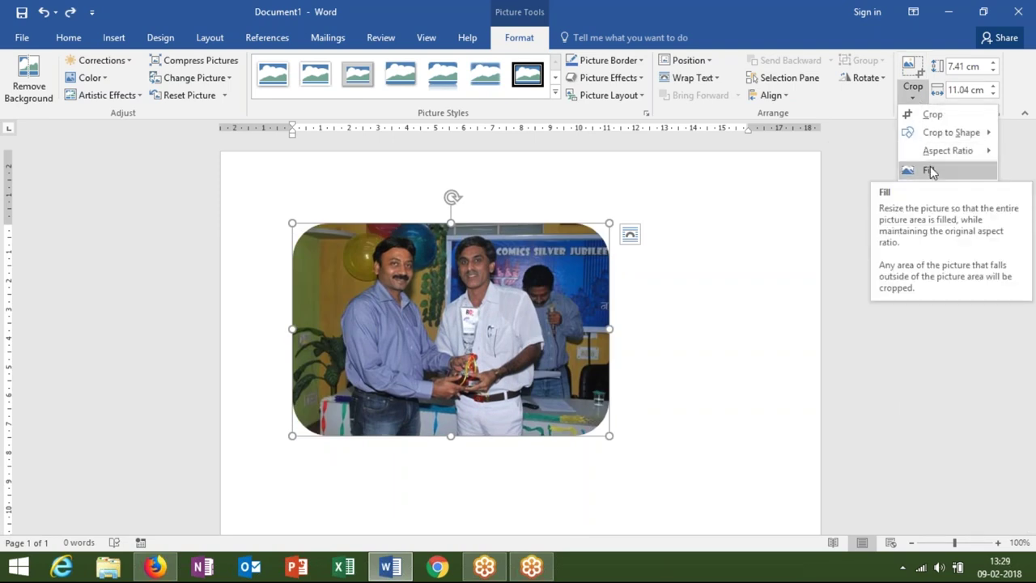
pyautogui.click(929, 171)
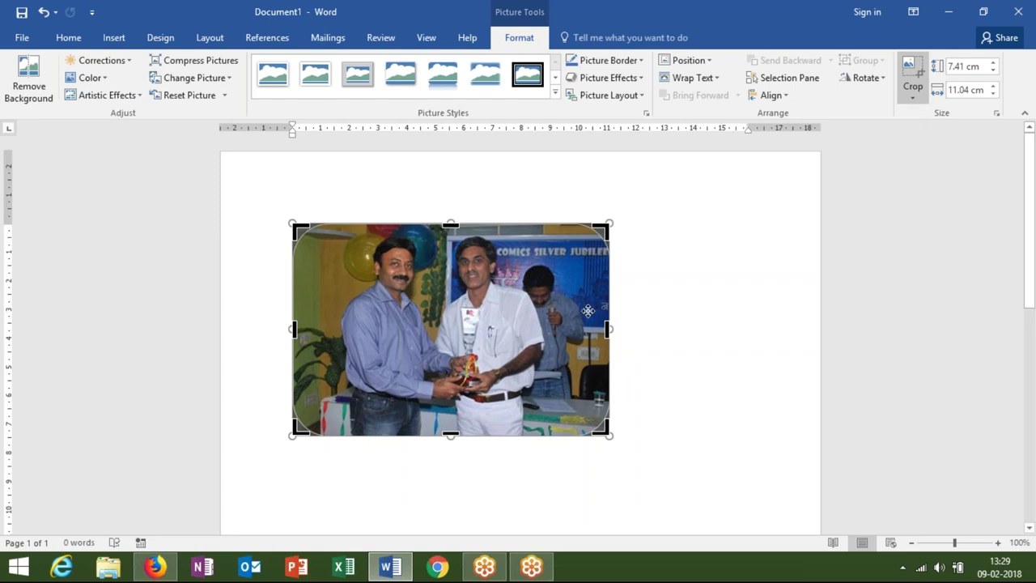
pyautogui.click(915, 97)
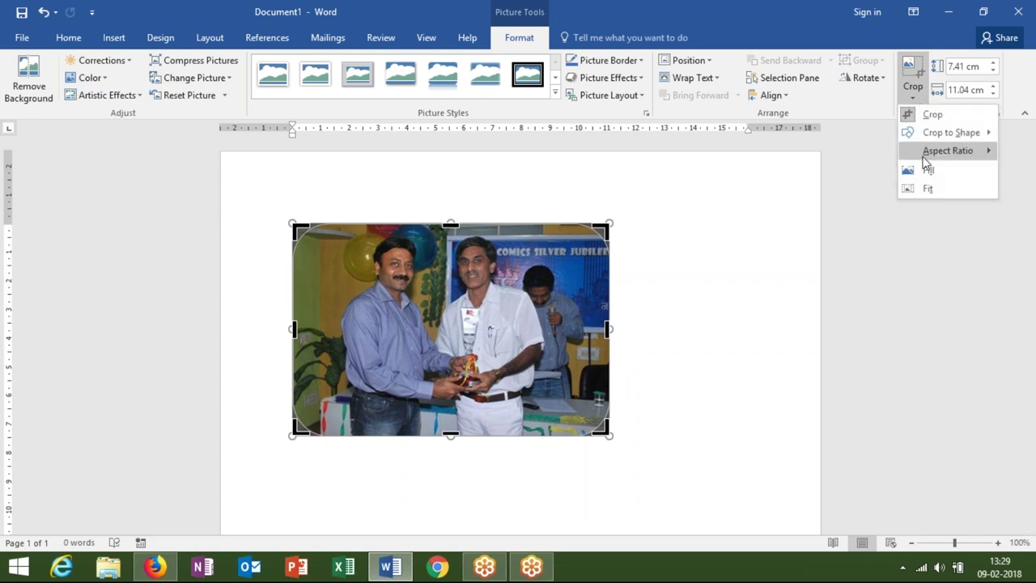
pyautogui.click(922, 188)
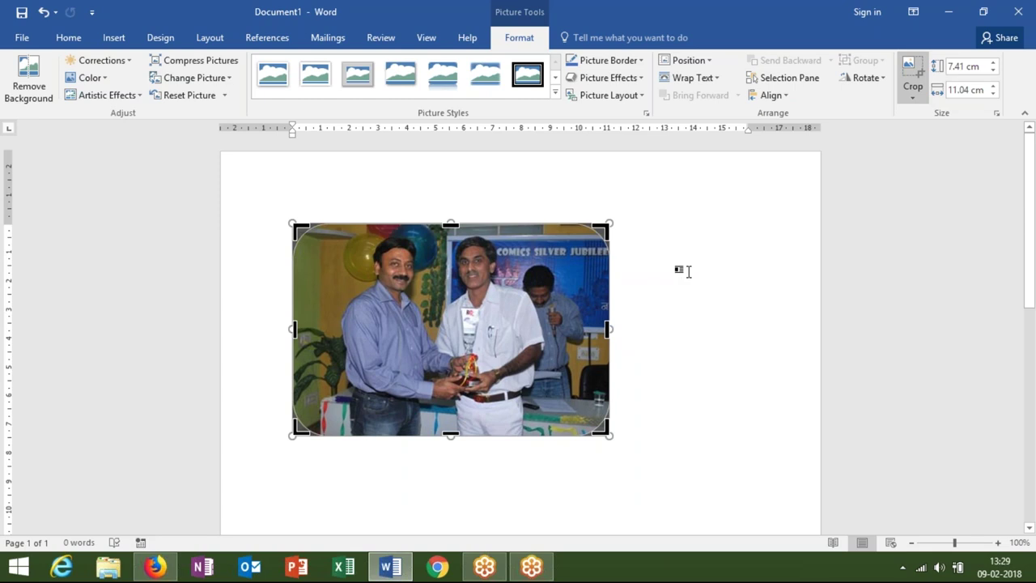
pyautogui.click(675, 348)
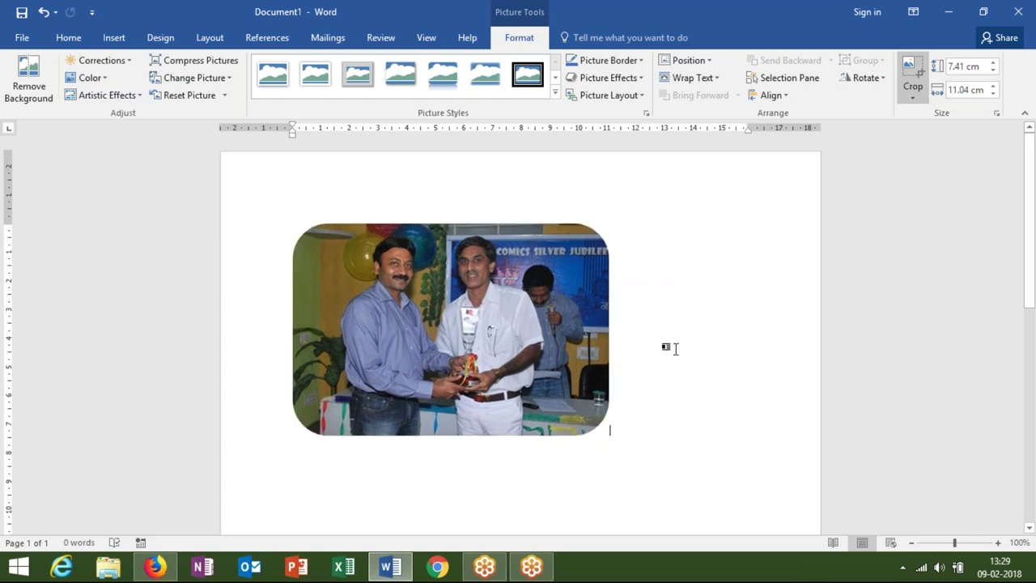
pyautogui.click(603, 315)
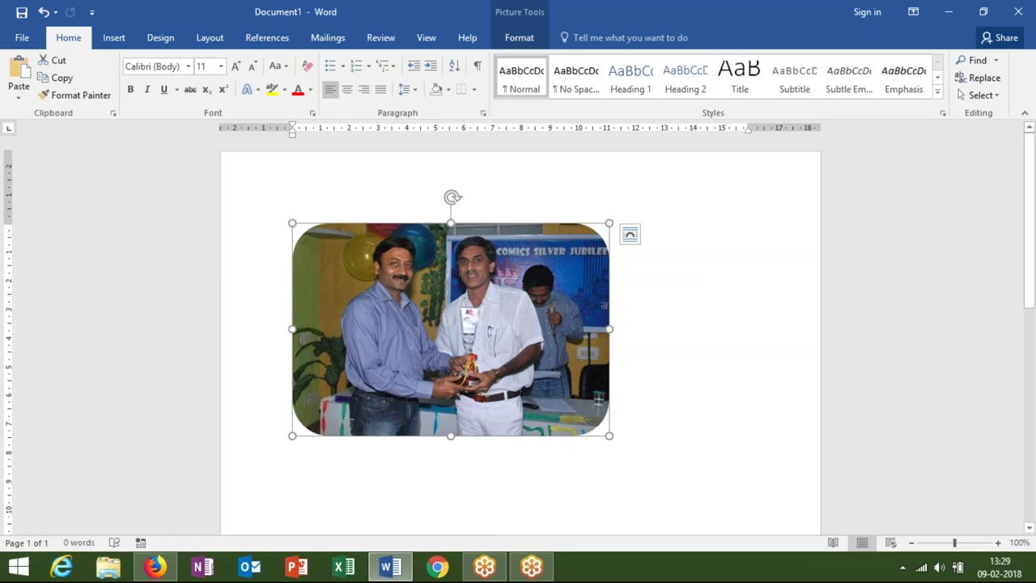
pyautogui.click(503, 39)
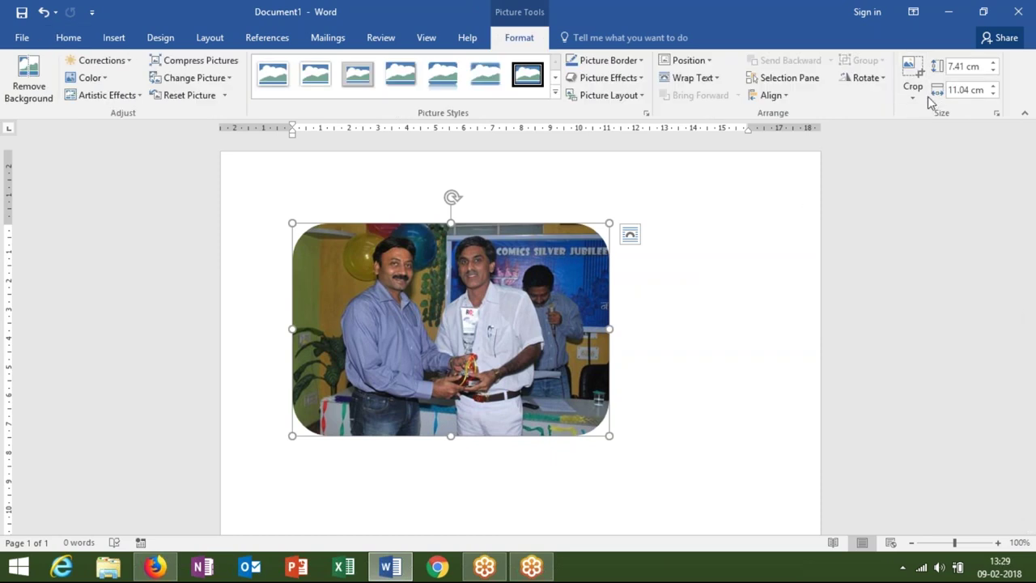
# Step: Trim all four sides to a 3.49 × 2.86 cm close-up of the man in the blue shirt
pyautogui.click(927, 101)
pyautogui.click(914, 98)
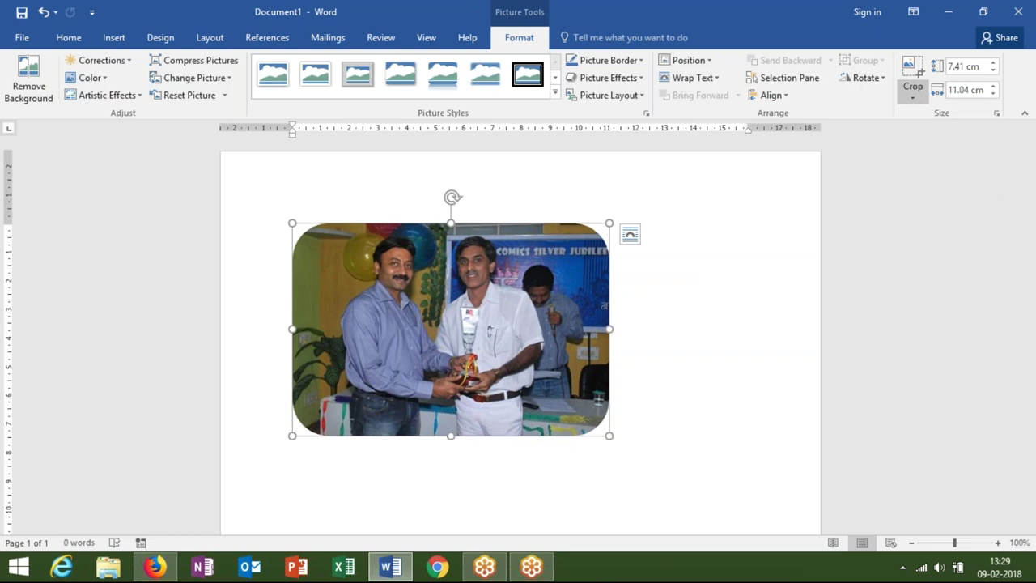
pyautogui.moveTo(609, 330); pyautogui.dragTo(428, 320)
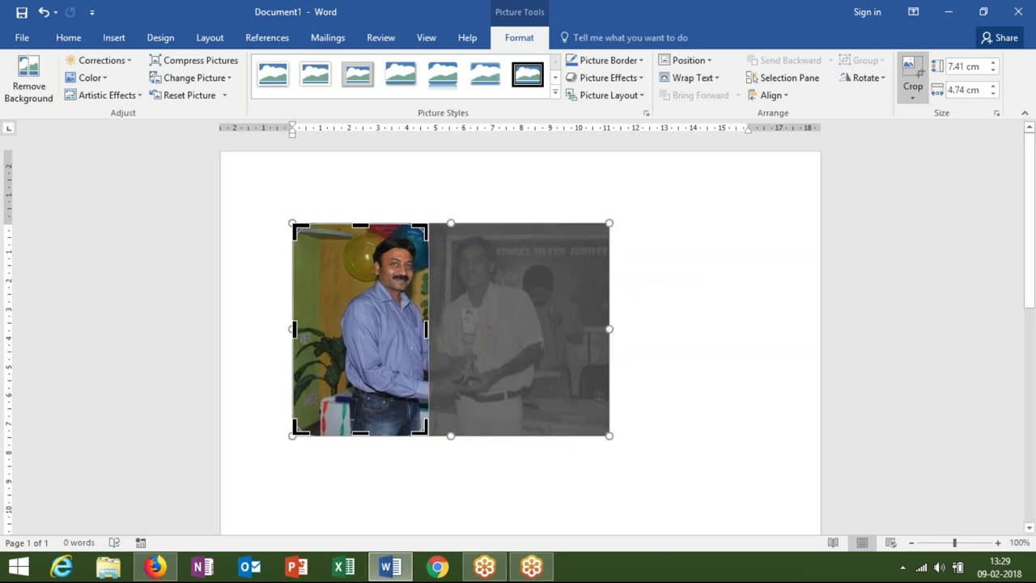
pyautogui.moveTo(356, 433); pyautogui.dragTo(360, 322)
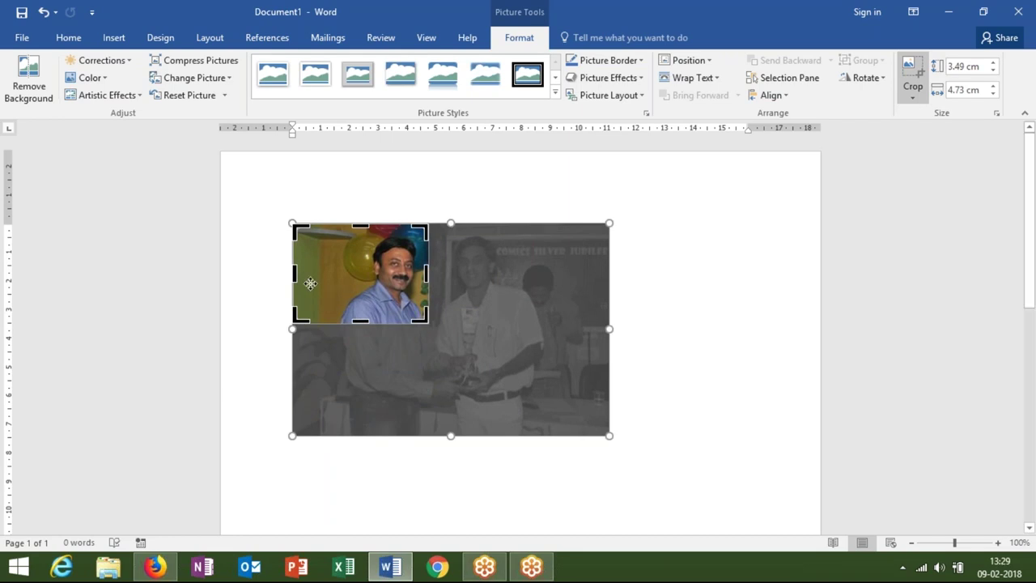
pyautogui.moveTo(301, 276); pyautogui.dragTo(354, 276)
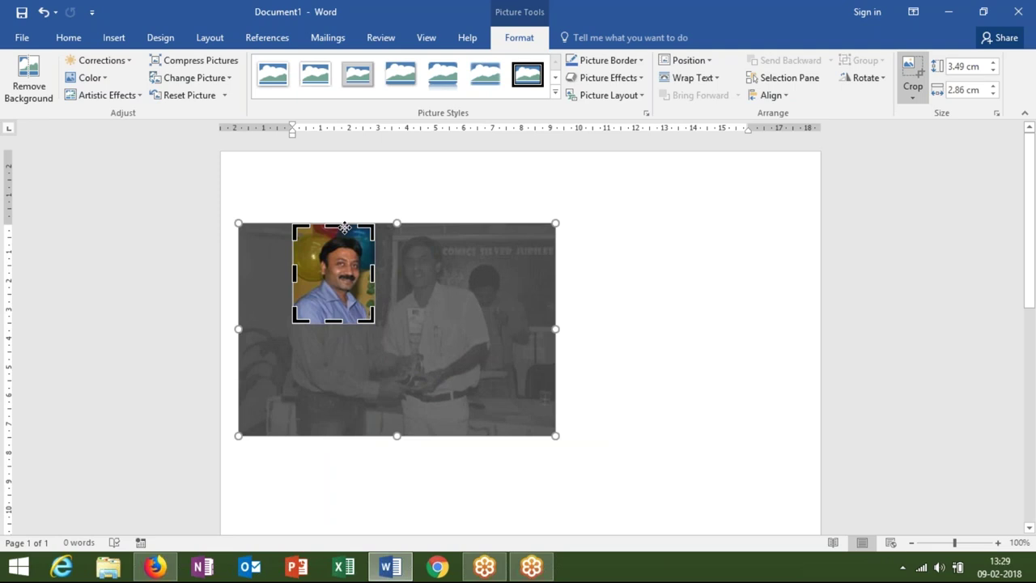
pyautogui.moveTo(345, 227); pyautogui.dragTo(345, 237)
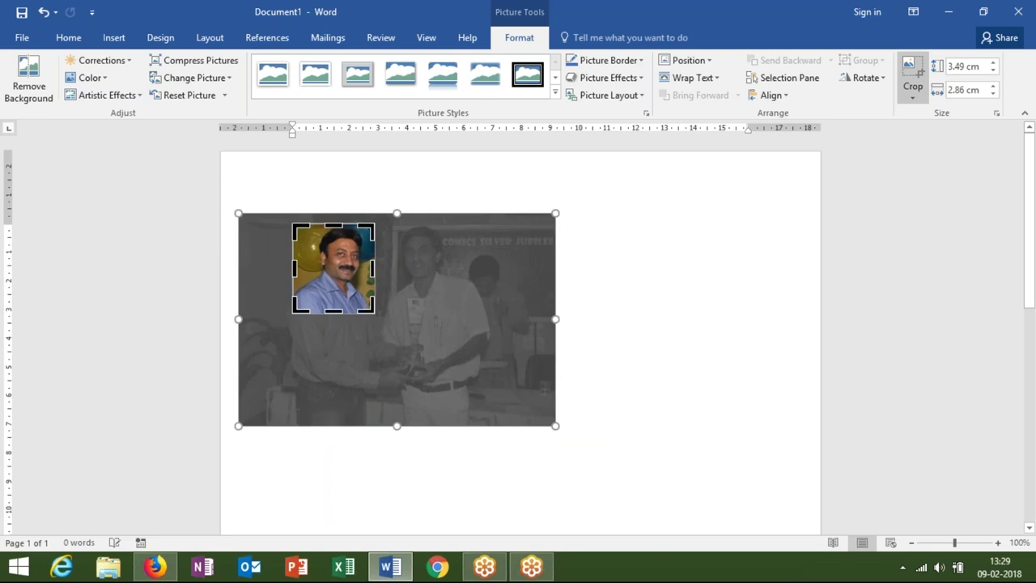
pyautogui.click(593, 304)
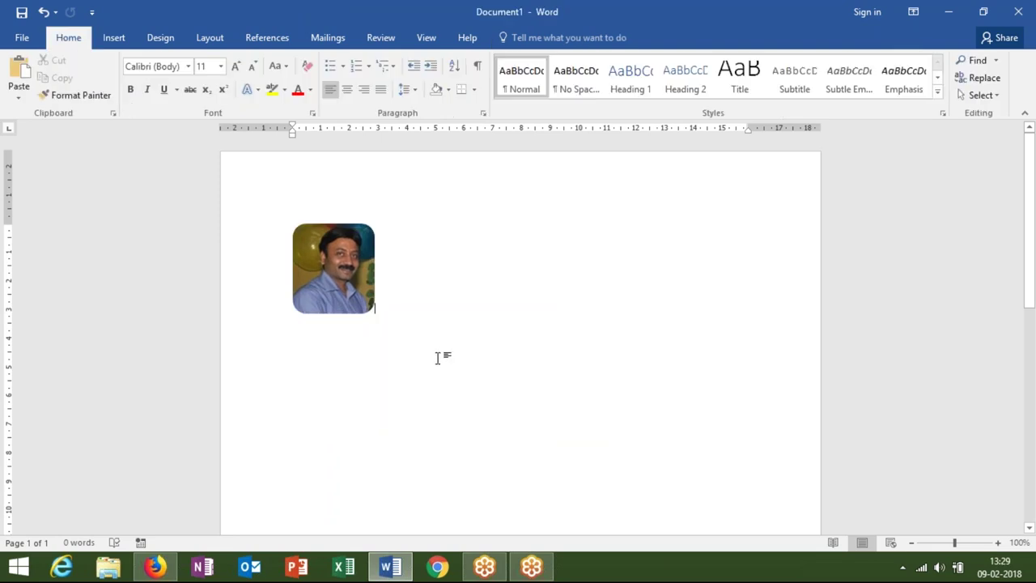
pyautogui.click(368, 286)
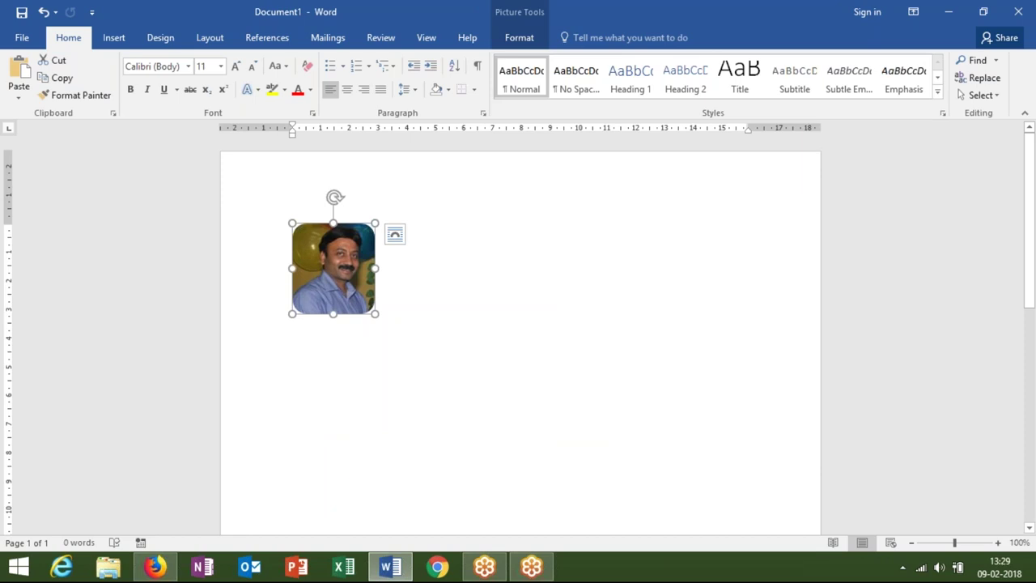
# Step: Enter a 4 cm height and 3 cm width for the photo, ending at 3.31 × 3 cm
pyautogui.click(508, 41)
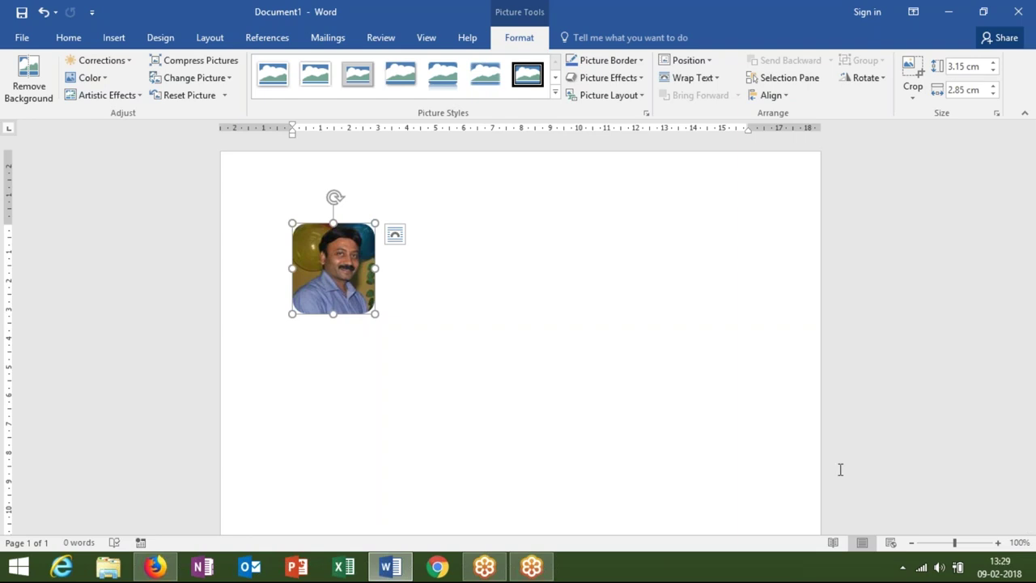
pyautogui.click(963, 66)
pyautogui.click(957, 66)
pyautogui.doubleClick(957, 66)
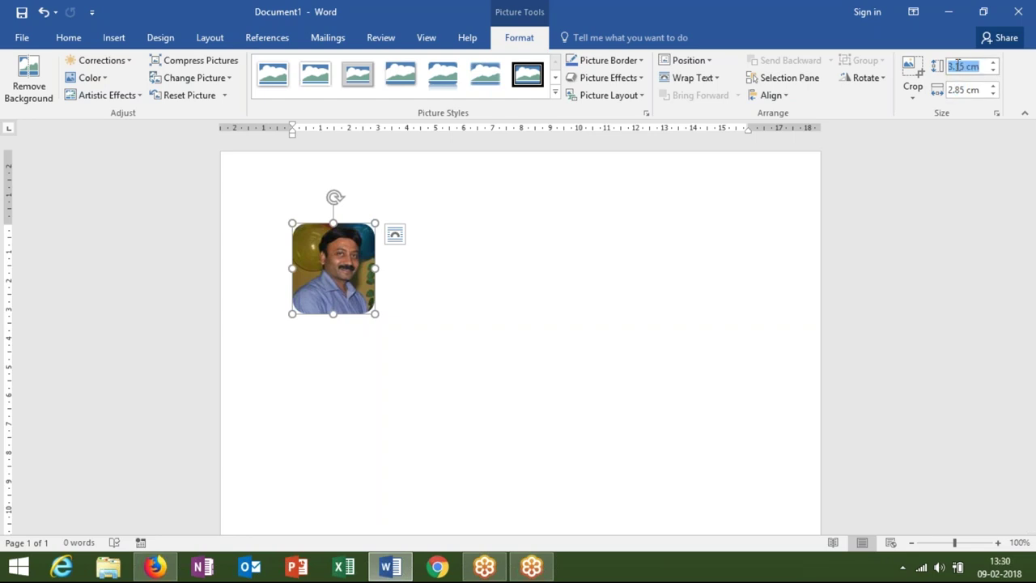
pyautogui.write('4')
pyautogui.press('Tab')
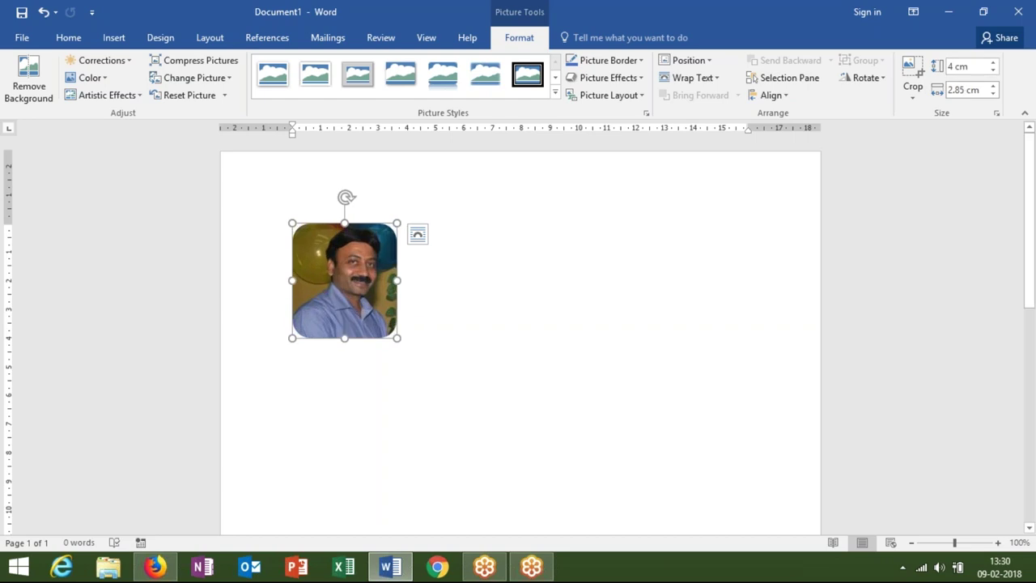
pyautogui.write('3')
pyautogui.press('Tab')
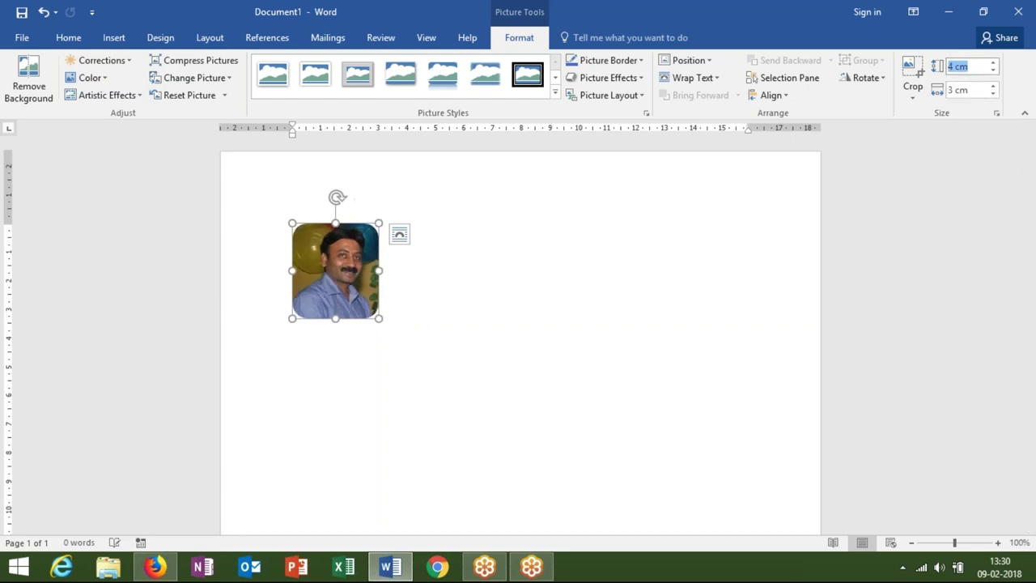
pyautogui.press('Return')
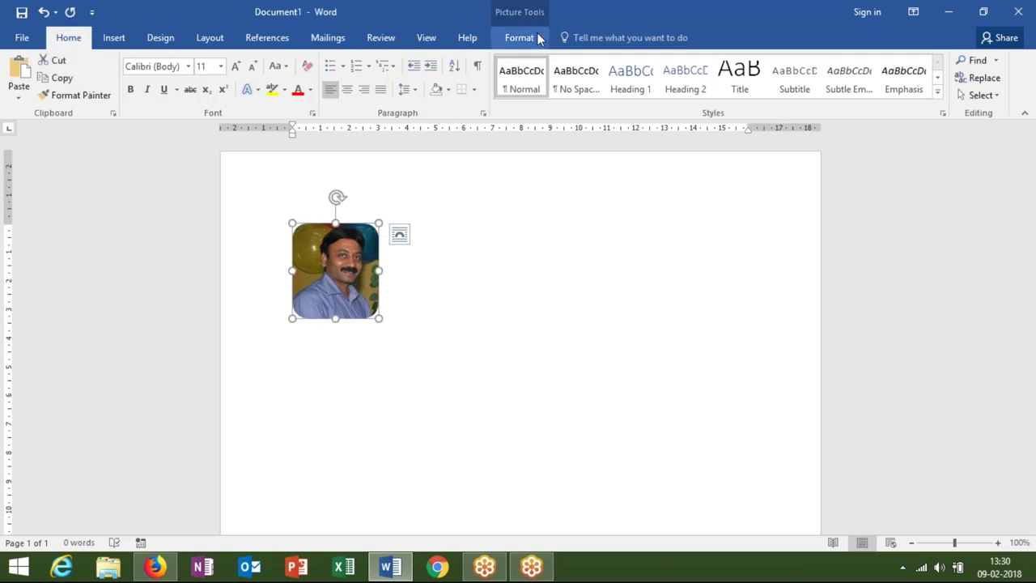
pyautogui.click(543, 36)
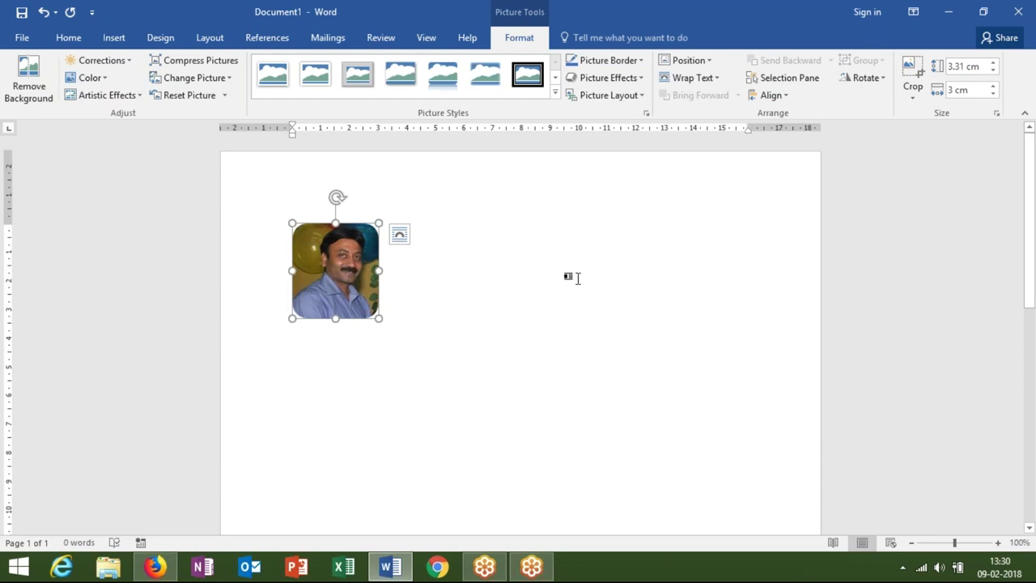
# Step: Make copies of the small portrait photo in a row beside the original
pyautogui.click(388, 277)
pyautogui.click(367, 300)
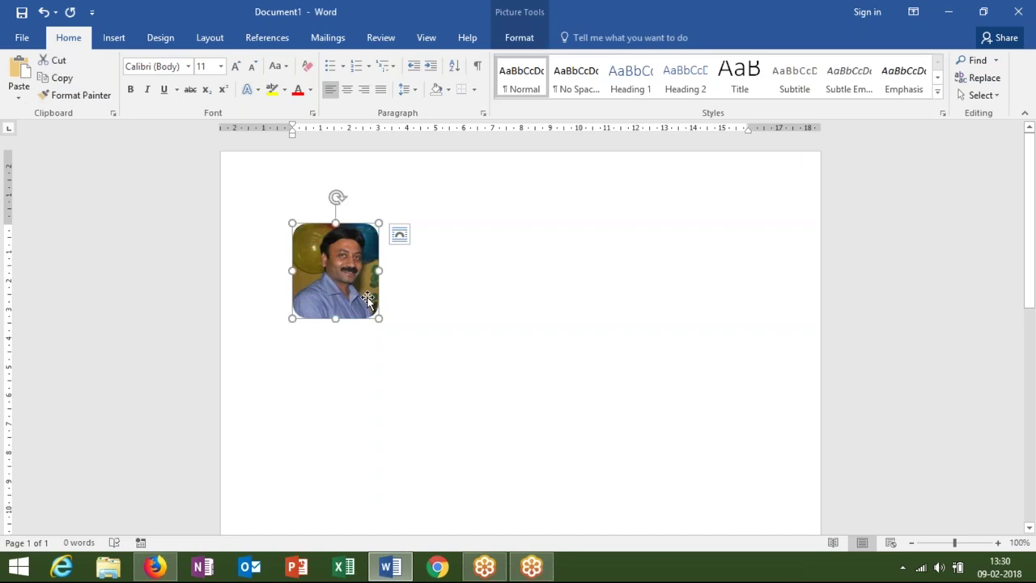
pyautogui.moveTo(367, 300)
pyautogui.mouseDown()
pyautogui.moveTo(454, 316)
pyautogui.moveTo(469, 307)
pyautogui.mouseUp()
pyautogui.click(485, 234)
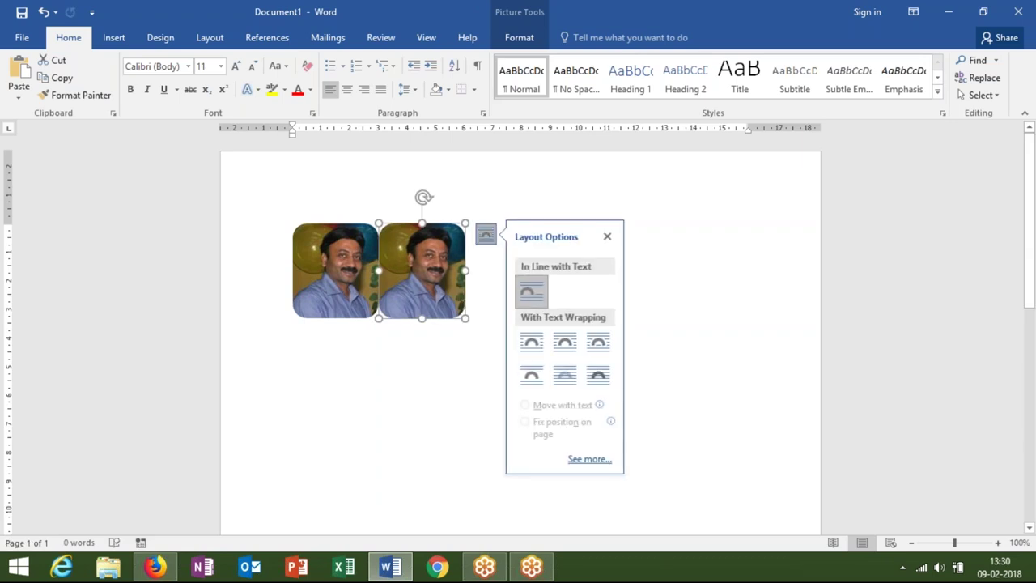
pyautogui.moveTo(437, 284); pyautogui.dragTo(690, 298)
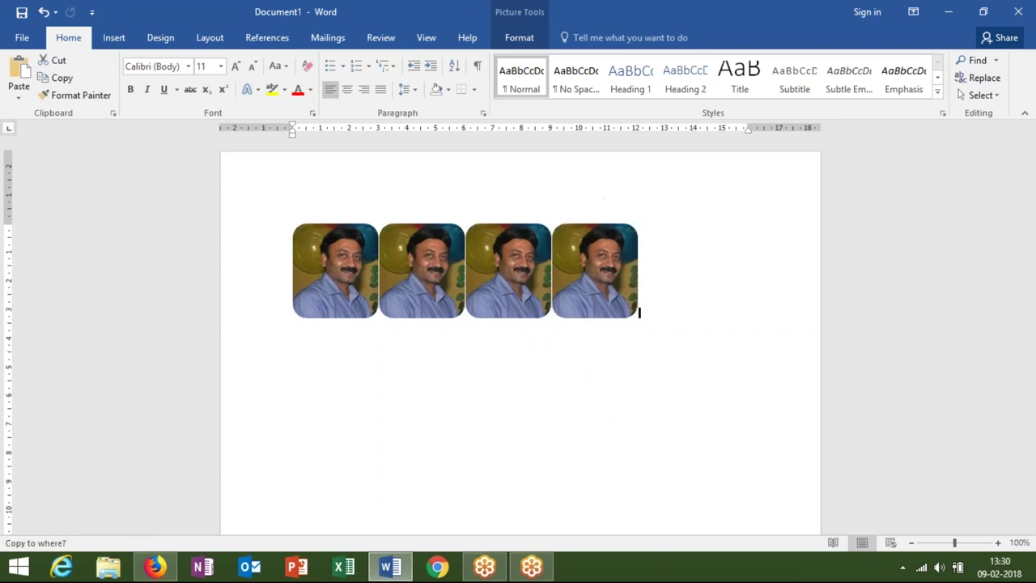
pyautogui.click(724, 307)
pyautogui.hotkey('ctrl', 'v')
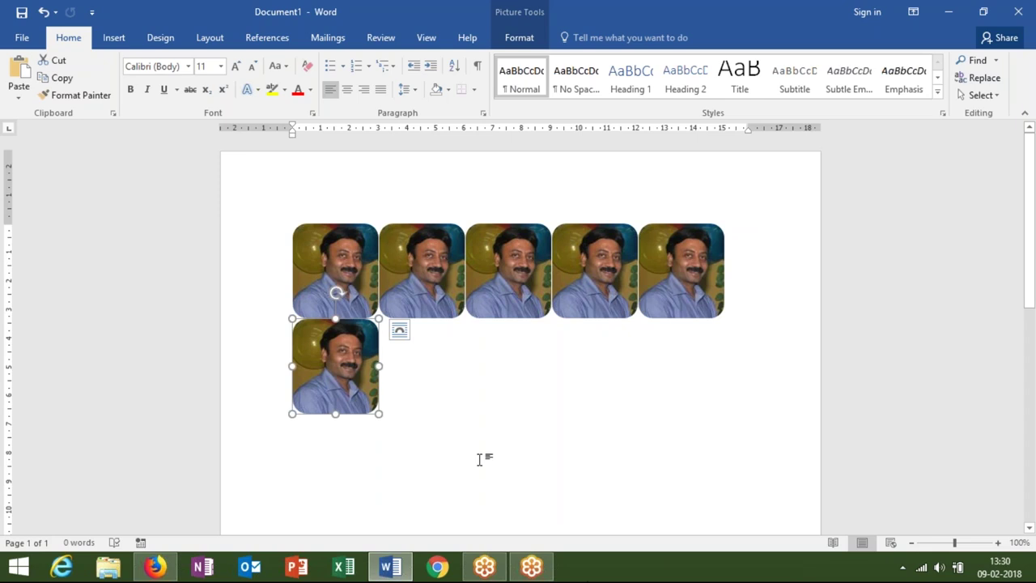
# Step: Undo the pasted copies so only one rounded photo remains
pyautogui.hotkey('ctrl', 'z')
pyautogui.hotkey('ctrl', 'z')
pyautogui.hotkey('ctrl', 'z')
pyautogui.hotkey('ctrl', 'z')
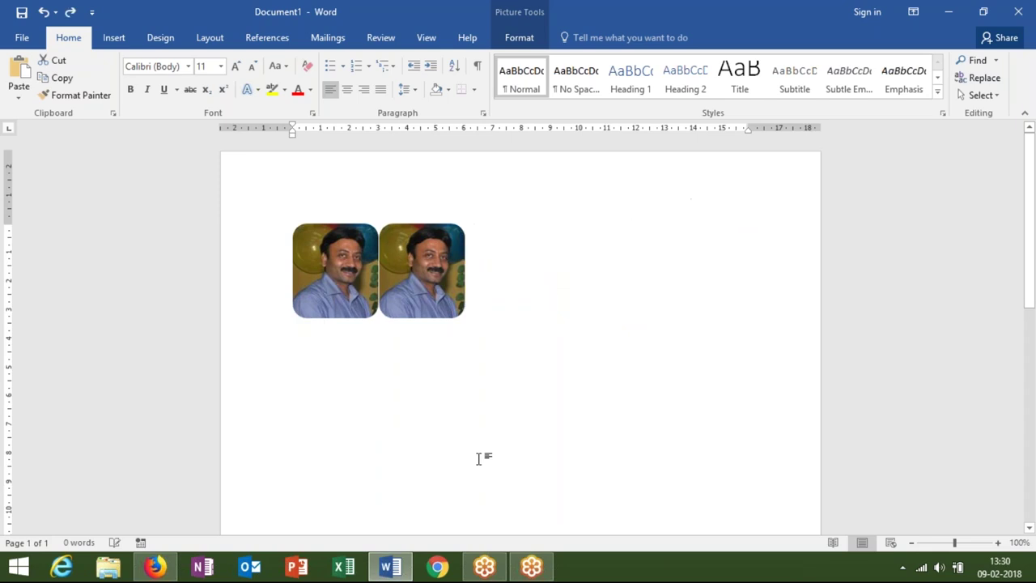
pyautogui.hotkey('ctrl', 'z')
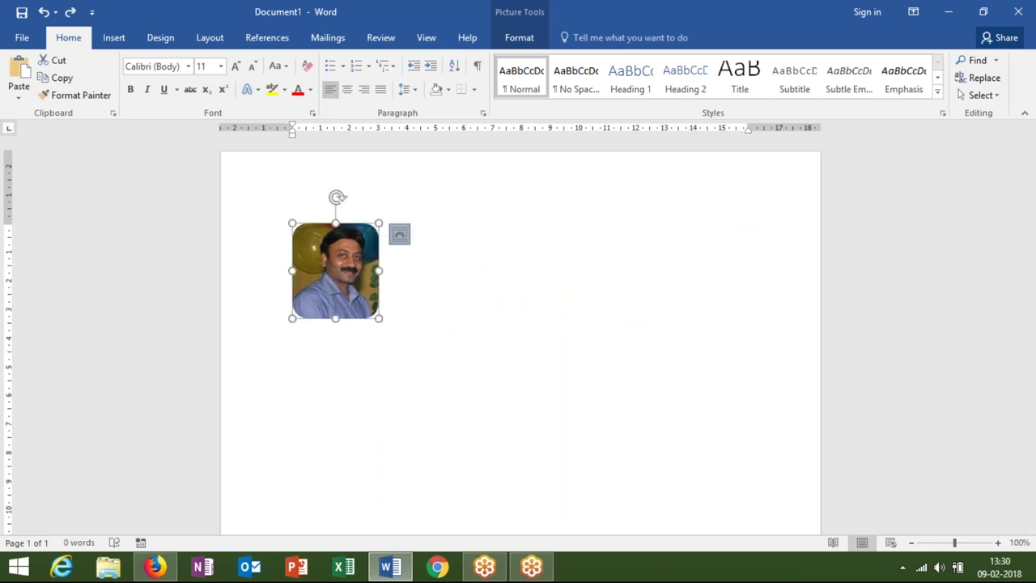
pyautogui.click(397, 236)
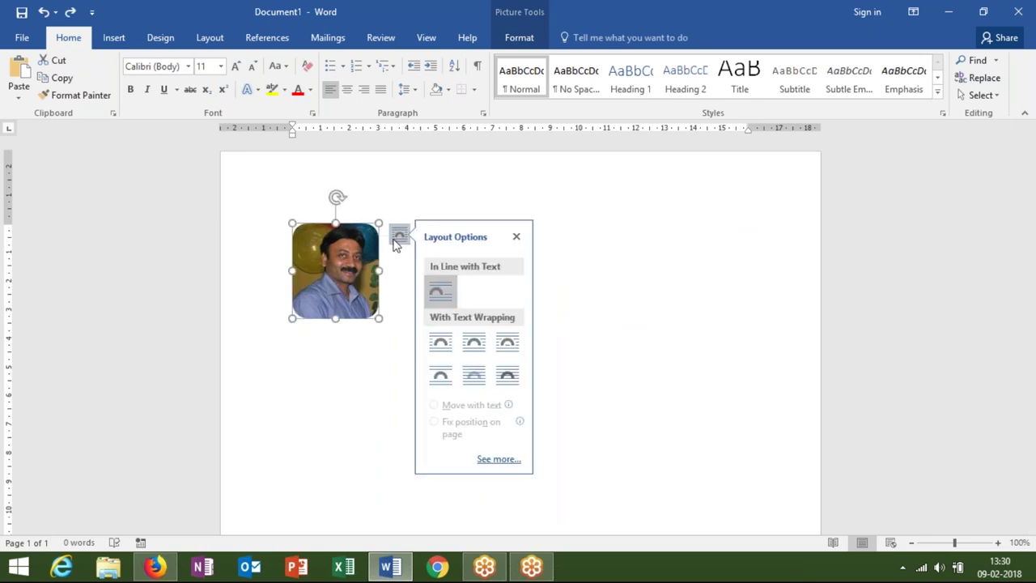
# Step: Try Square and Behind Text wrapping, typing test text beside the photo, then undo it
pyautogui.click(445, 344)
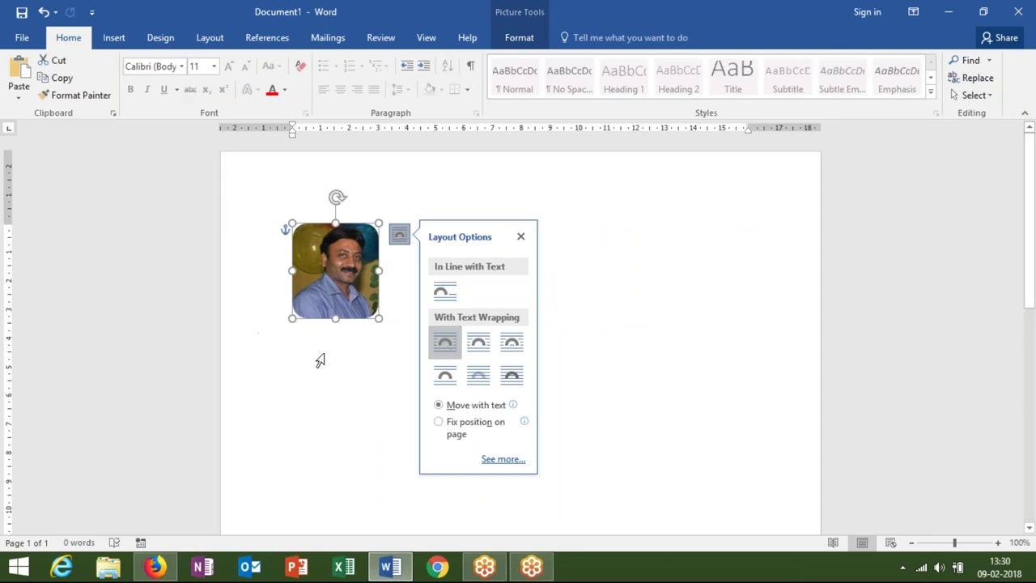
pyautogui.click(469, 379)
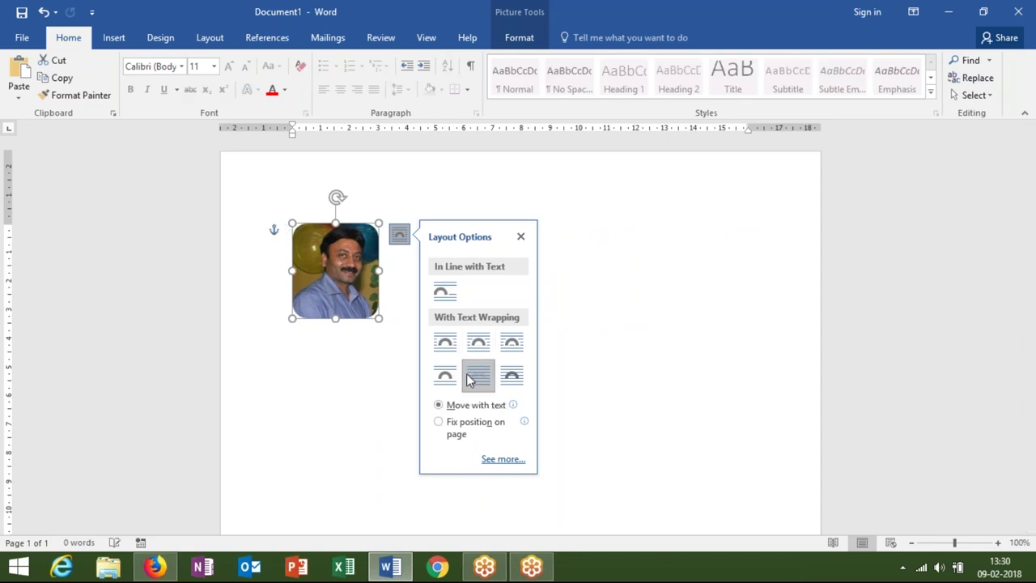
pyautogui.click(410, 340)
pyautogui.write('ereqwrwerwerwerwerwerewrwer')
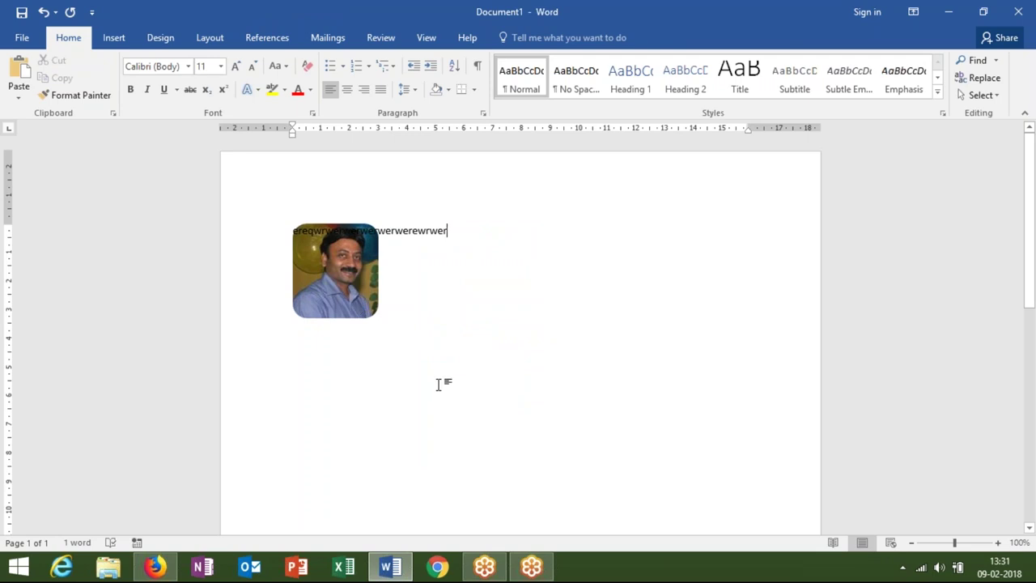
pyautogui.hotkey('ctrl', 'z')
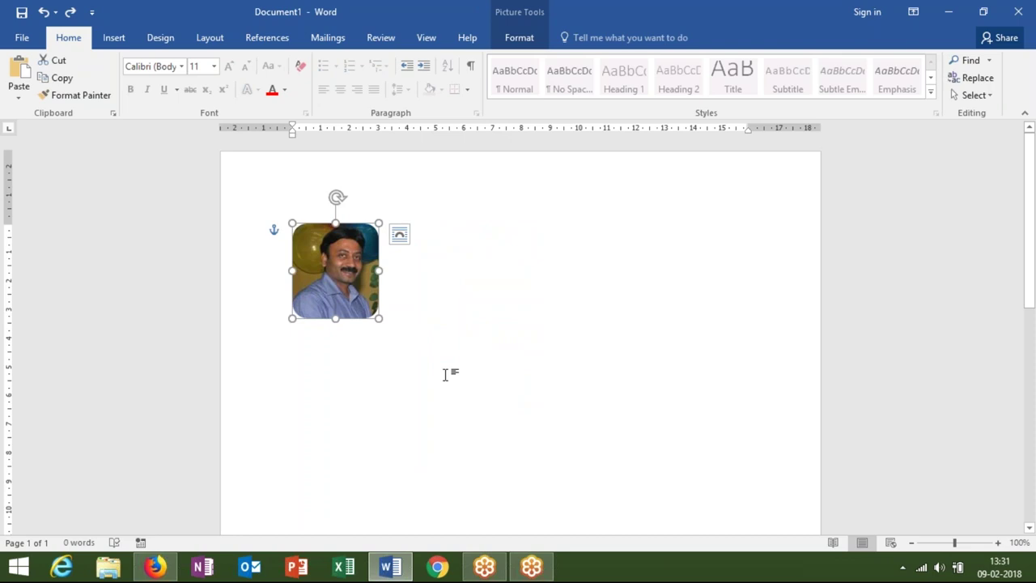
# Step: Put the photo back In Line with Text, test typing around it, then undo
pyautogui.click(400, 236)
pyautogui.click(443, 293)
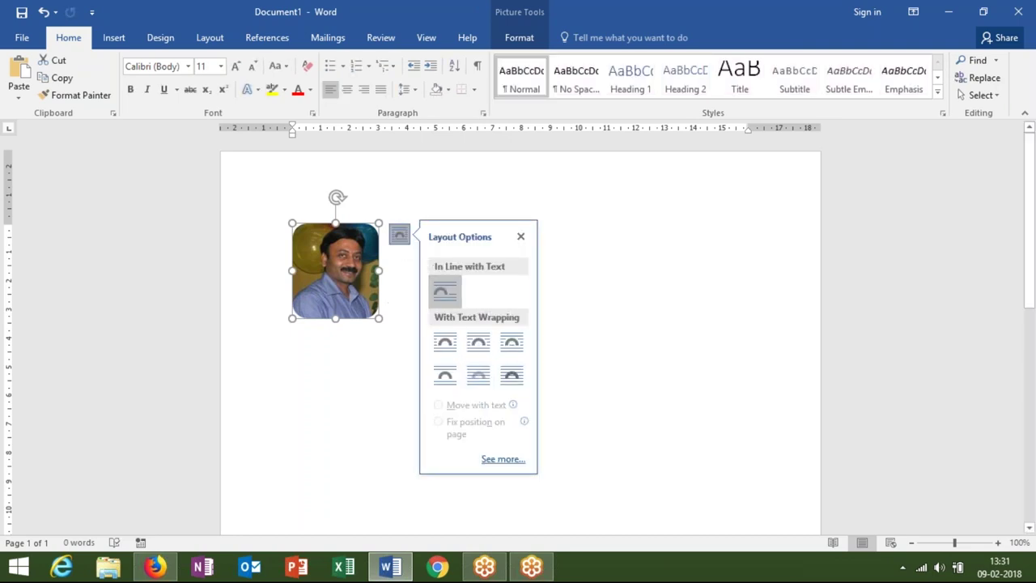
pyautogui.click(290, 376)
pyautogui.write('eqeeqweqe')
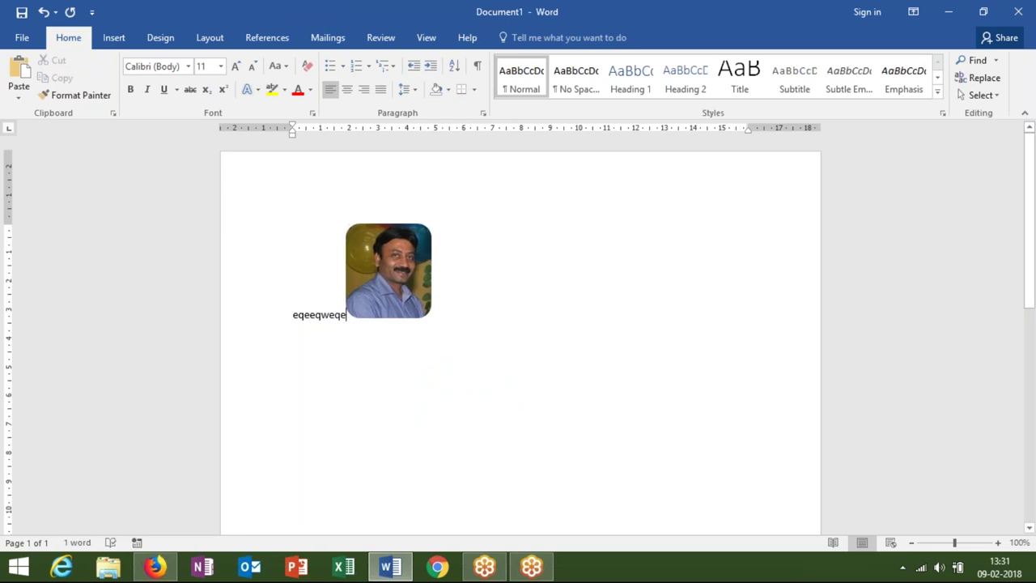
pyautogui.click(432, 315)
pyautogui.write('qweqweqw')
pyautogui.click(413, 260)
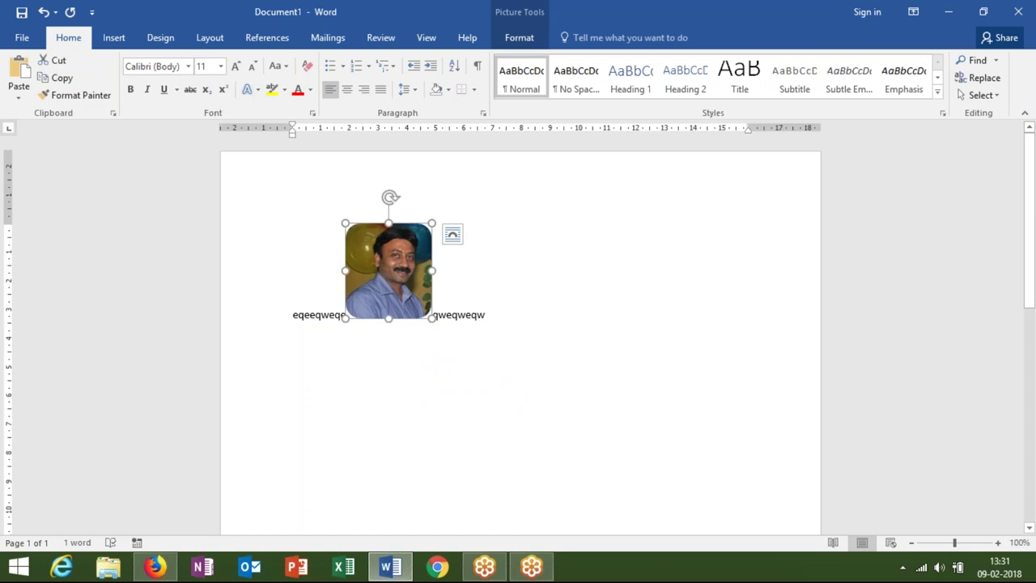
pyautogui.hotkey('ctrl', 'z')
pyautogui.hotkey('ctrl', 'z')
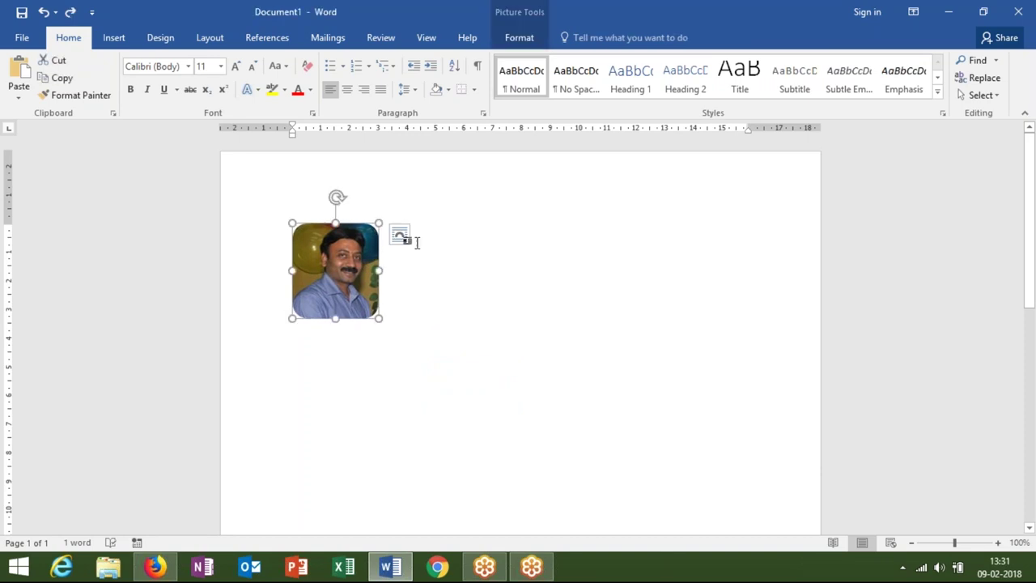
# Step: Set Square wrapping and type six lines of filler text beside the photo
pyautogui.click(407, 240)
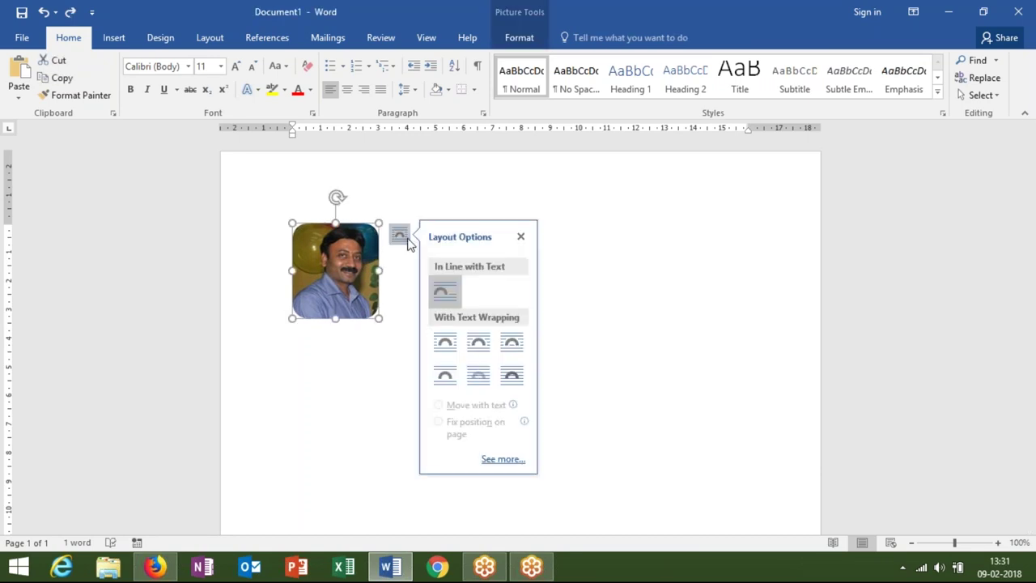
pyautogui.click(447, 340)
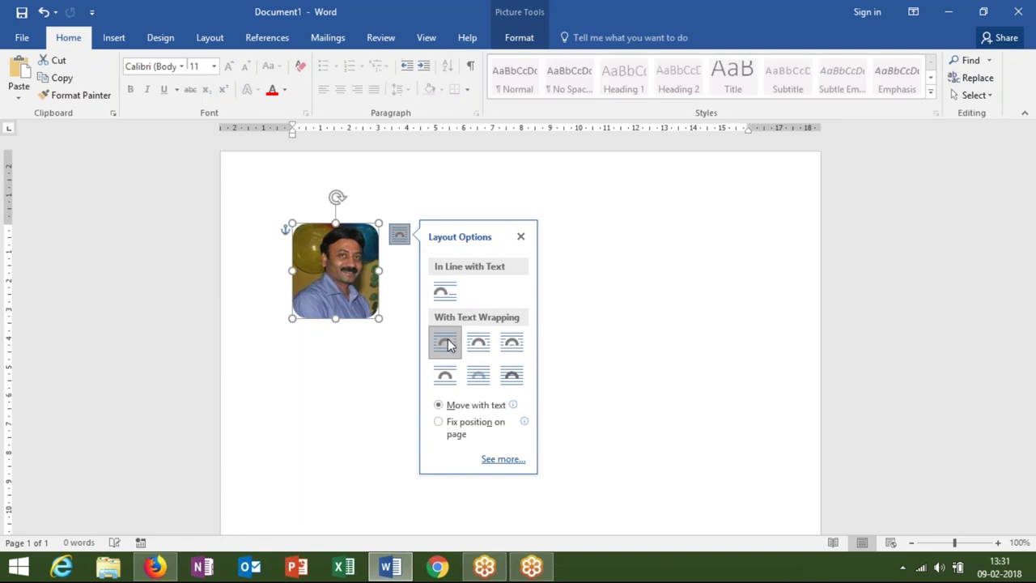
pyautogui.press('Escape')
pyautogui.write('szdassdasddas')
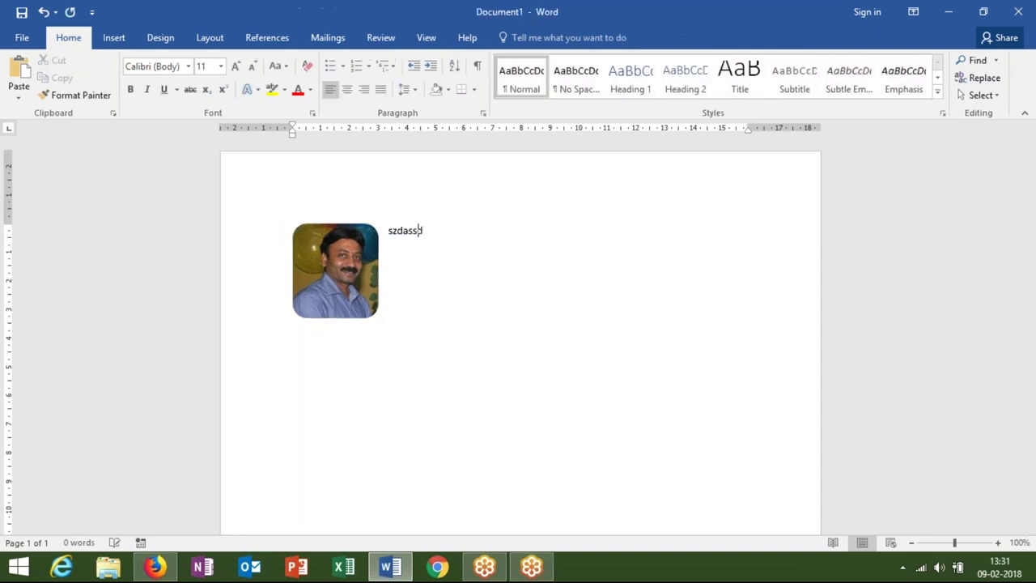
pyautogui.press('Return')
pyautogui.write('asdasdasd')
pyautogui.press('Return')
pyautogui.write('asdasdasdasd')
pyautogui.press('Return')
pyautogui.write('asdasdasdasda')
pyautogui.press('Return')
pyautogui.write('asdasdasdasda')
pyautogui.press('Return')
pyautogui.write('asdasdasdasdasdas')
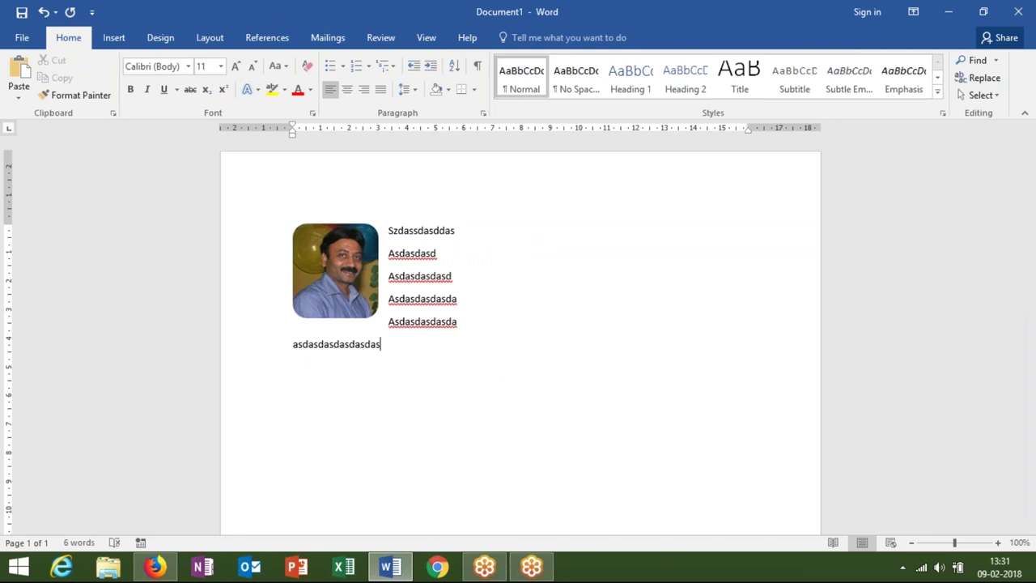
# Step: Try Square, Behind Text and In Front of Text wrapping, then undo the filler lines
pyautogui.click(371, 234)
pyautogui.click(398, 234)
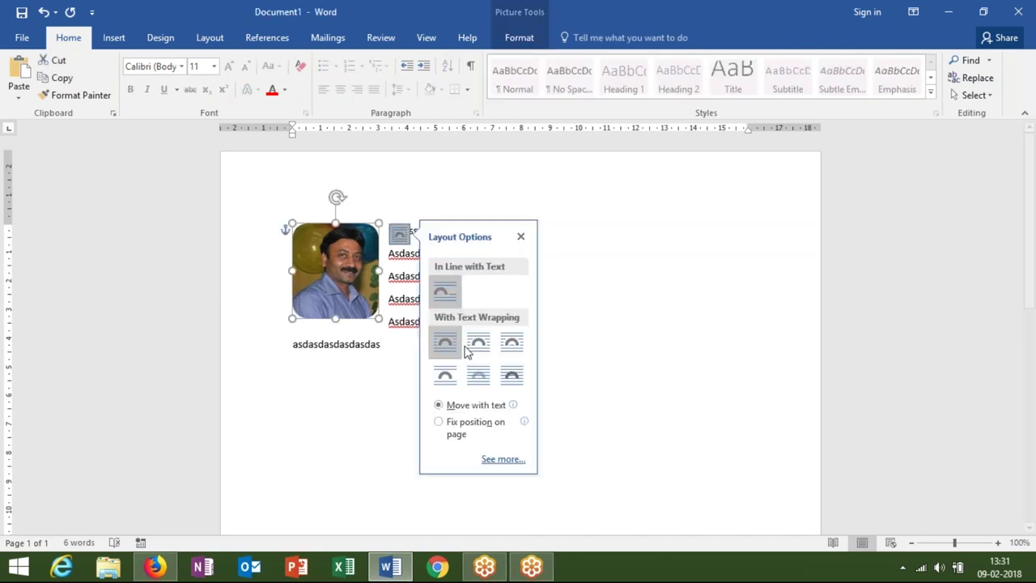
pyautogui.click(454, 348)
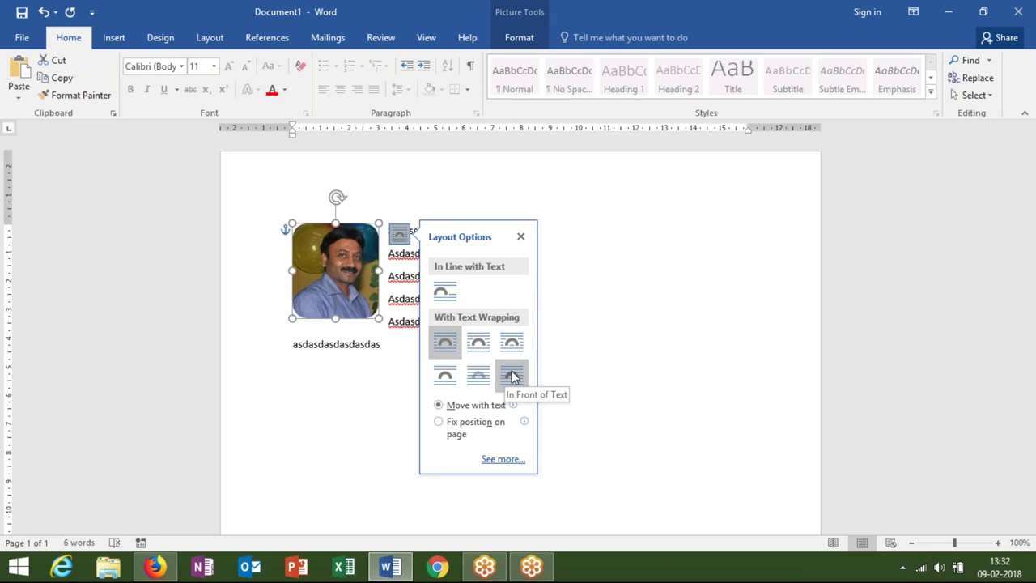
pyautogui.click(489, 382)
pyautogui.click(507, 370)
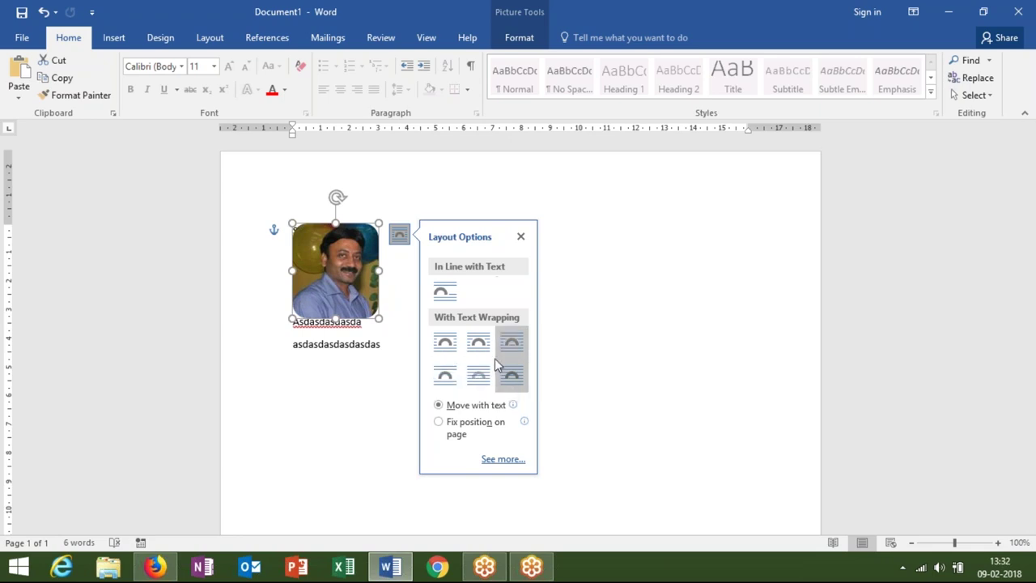
pyautogui.click(521, 238)
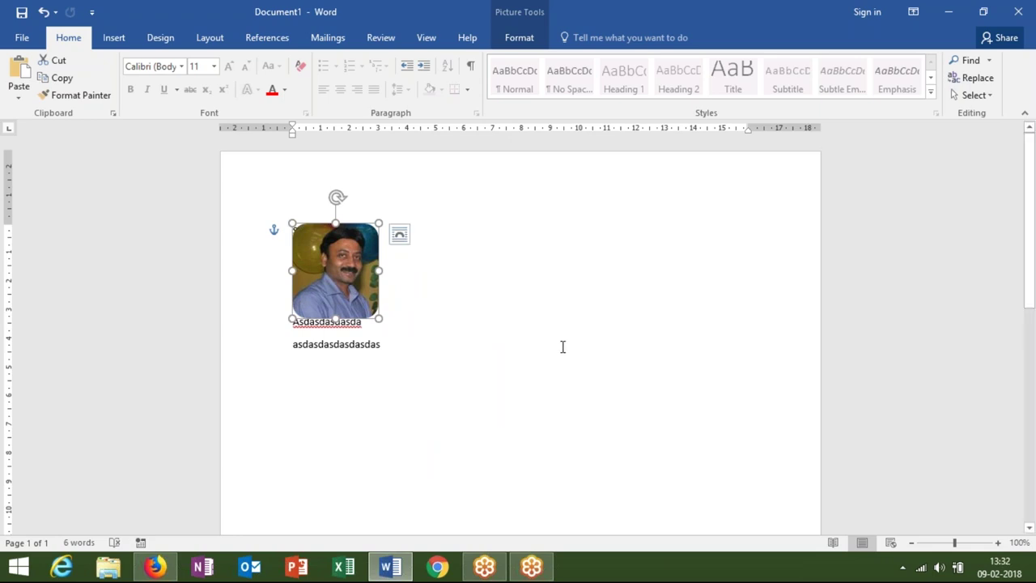
pyautogui.hotkey('ctrl', 'z')
pyautogui.hotkey('ctrl', 'z')
pyautogui.hotkey('ctrl', 'z')
pyautogui.hotkey('ctrl', 'z')
pyautogui.hotkey('ctrl', 'z')
pyautogui.hotkey('ctrl', 'z')
pyautogui.hotkey('ctrl', 'z')
pyautogui.hotkey('ctrl', 'z')
pyautogui.hotkey('ctrl', 'z')
pyautogui.hotkey('ctrl', 'z')
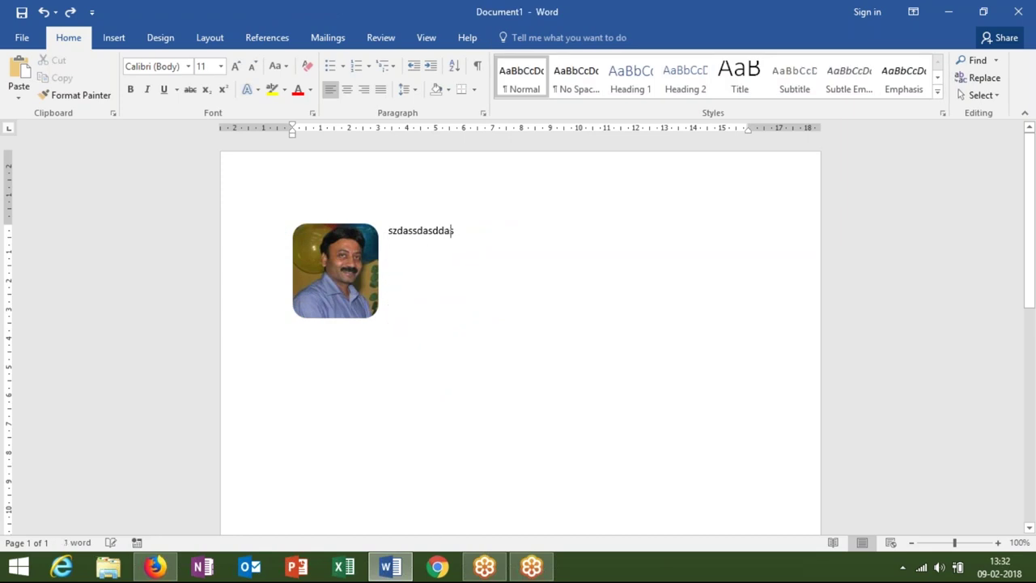
pyautogui.hotkey('ctrl', 'z')
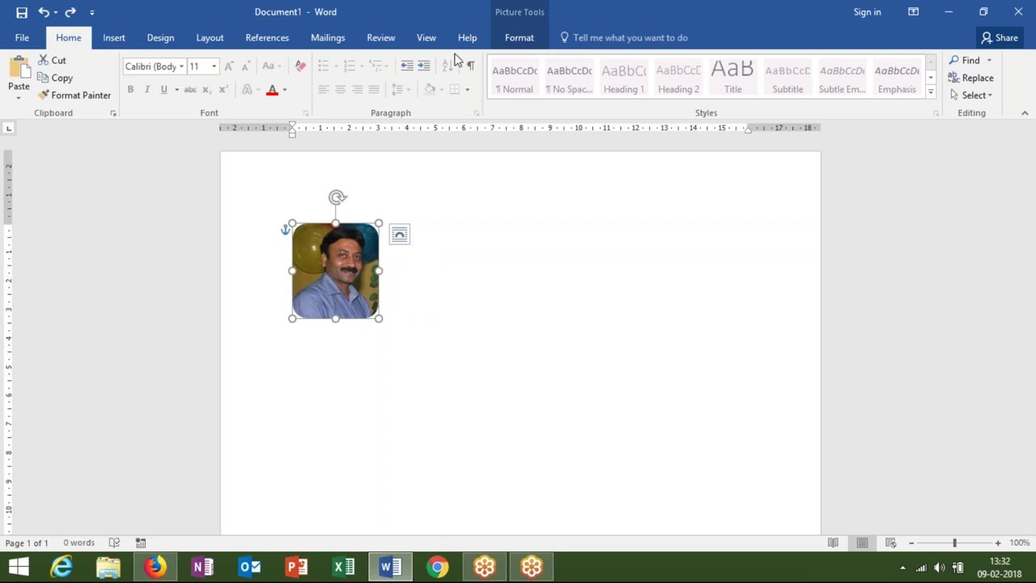
# Step: Enlarge the photo to about 4.79 × 4.34 cm and expand the Picture Styles gallery
pyautogui.click(529, 44)
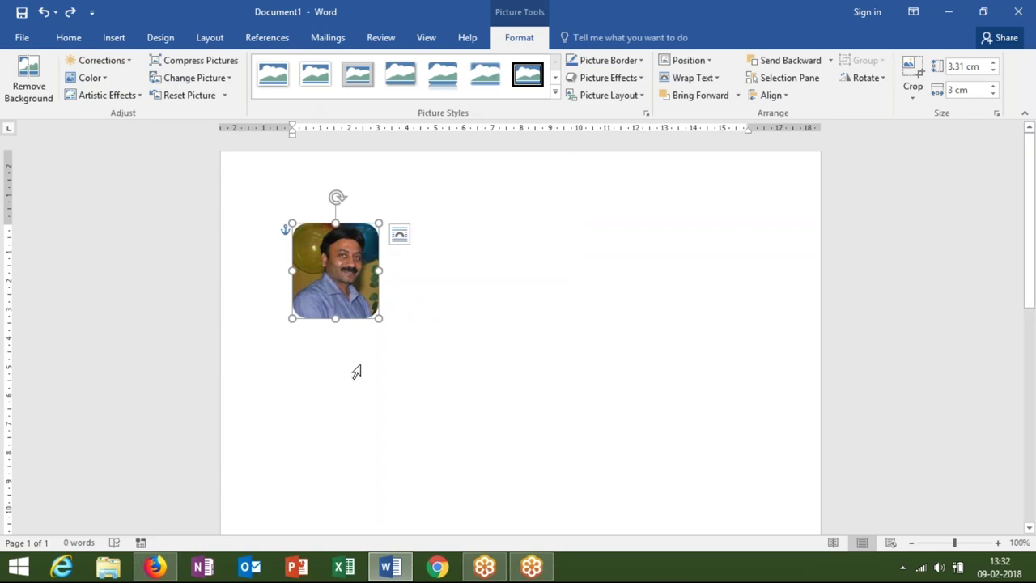
pyautogui.moveTo(379, 318); pyautogui.dragTo(416, 360)
pyautogui.click(429, 231)
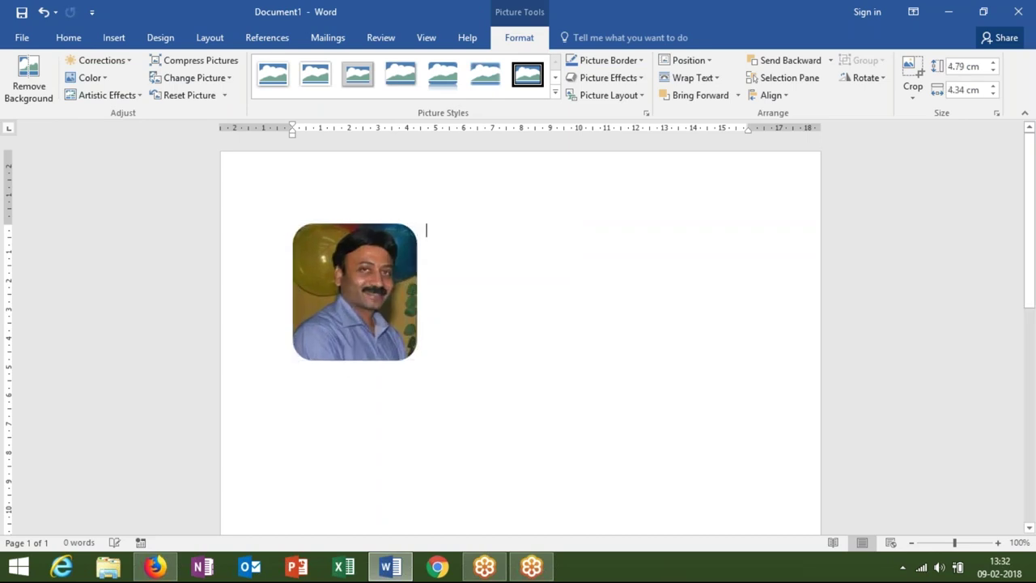
pyautogui.click(388, 322)
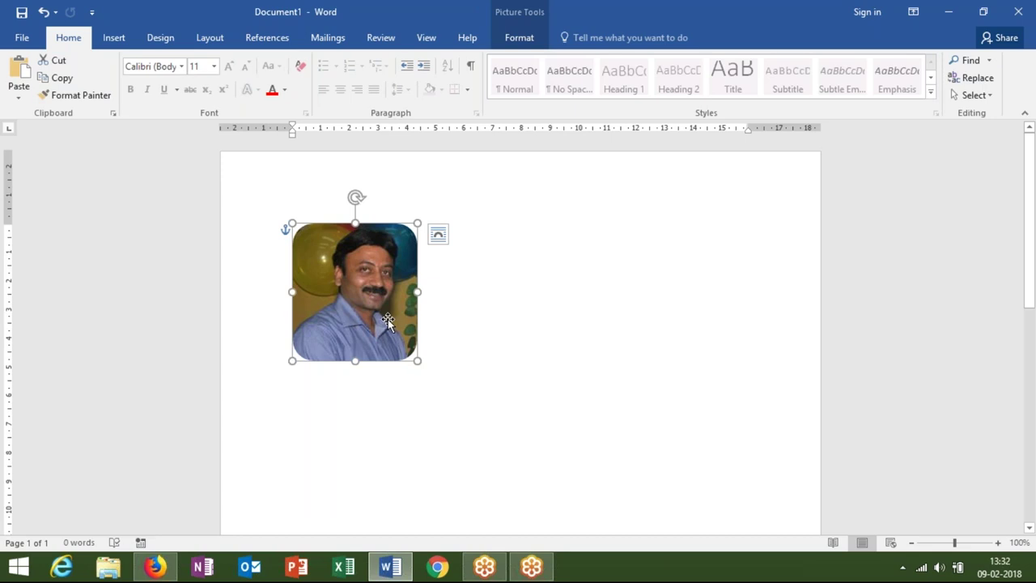
pyautogui.click(519, 38)
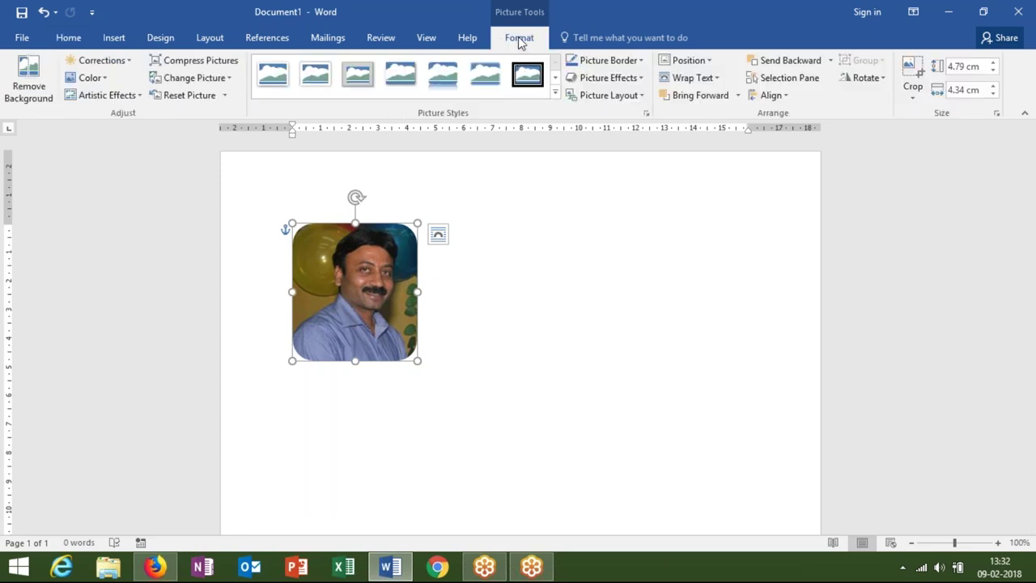
pyautogui.click(555, 95)
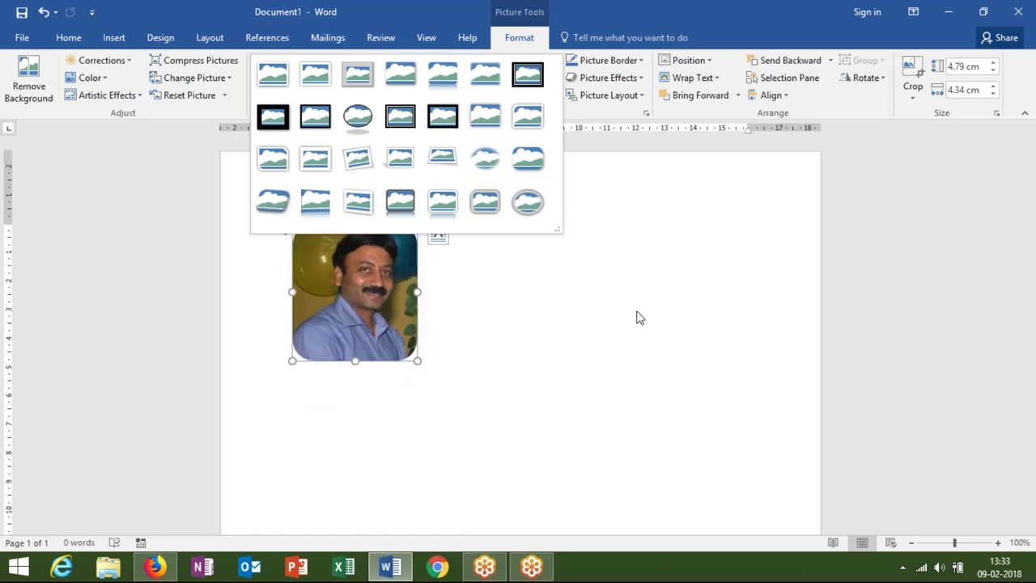
# Step: Close the styles gallery without applying one and give the photo a red border
pyautogui.press('Escape')
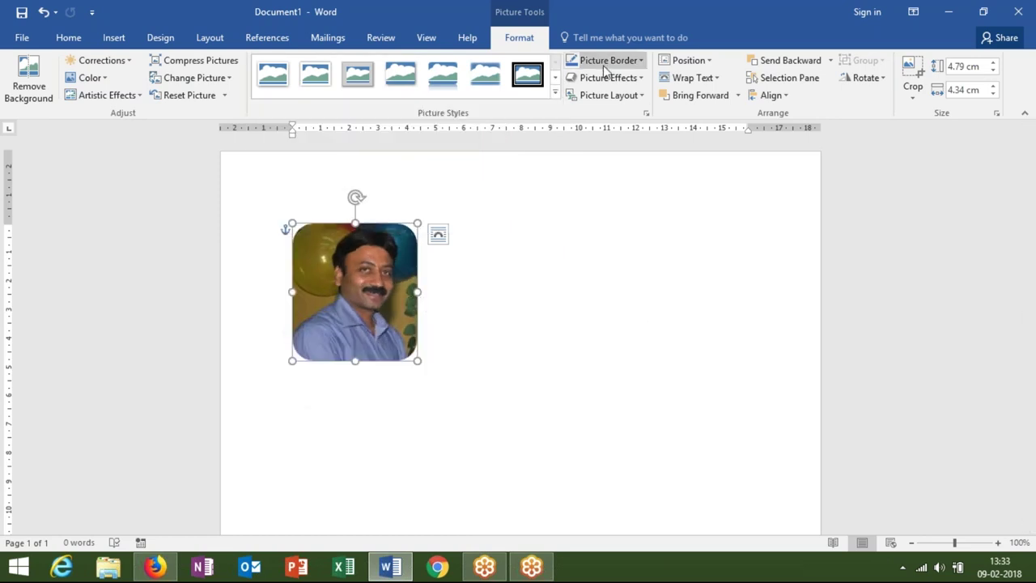
pyautogui.click(606, 63)
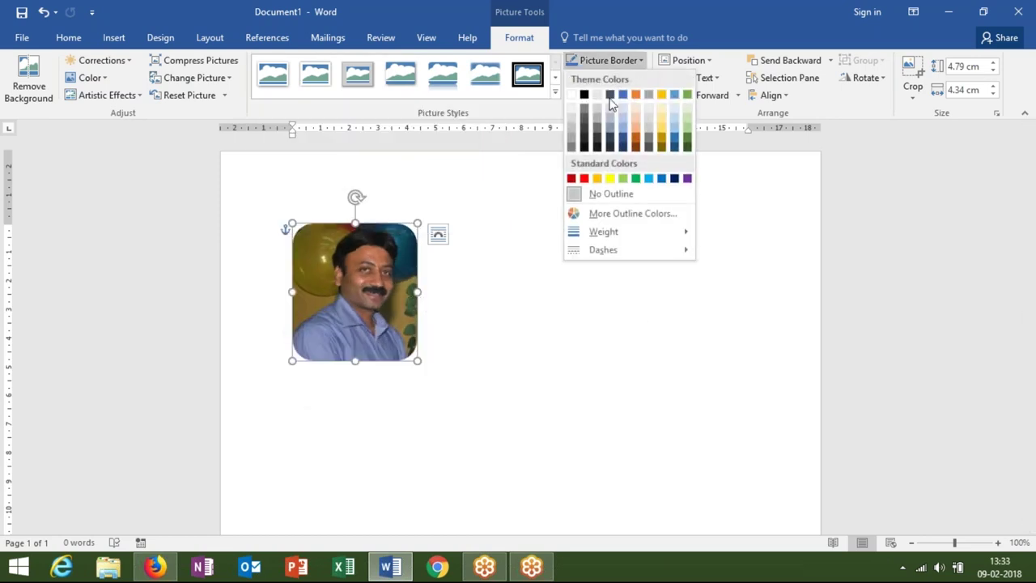
pyautogui.click(584, 178)
pyautogui.click(483, 296)
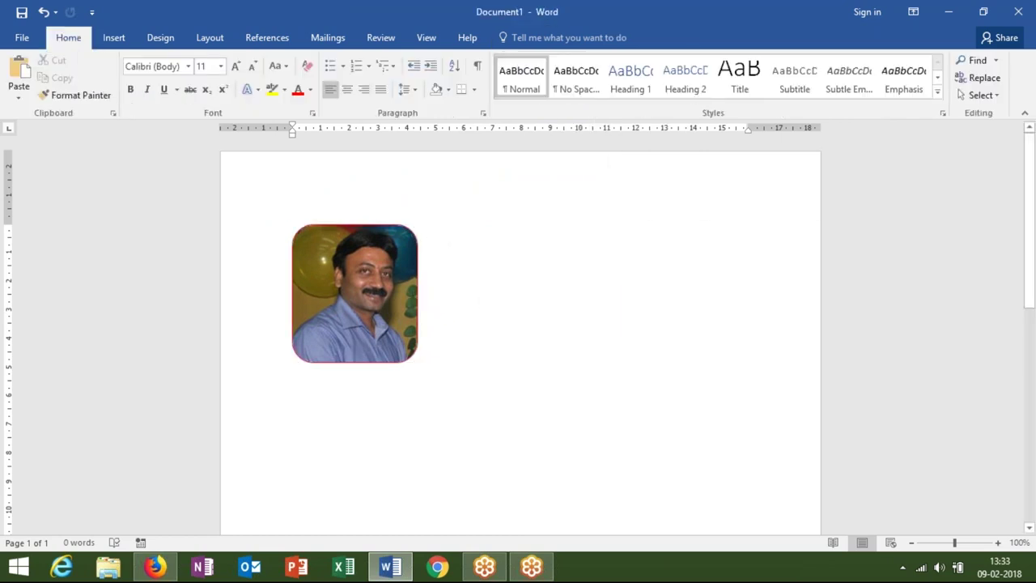
pyautogui.click(335, 314)
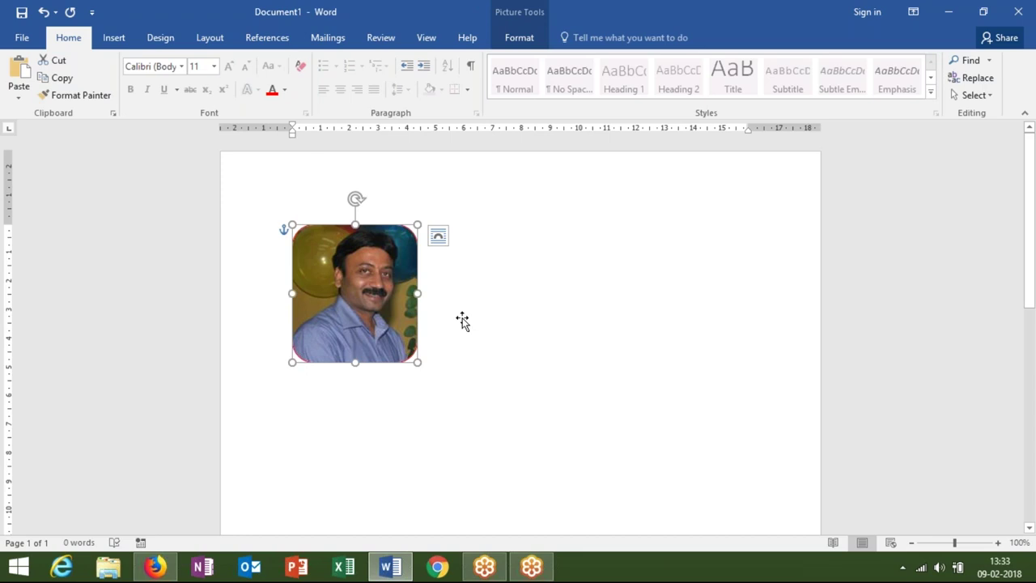
# Step: Change the red border's dash style to Square Dot
pyautogui.click(525, 41)
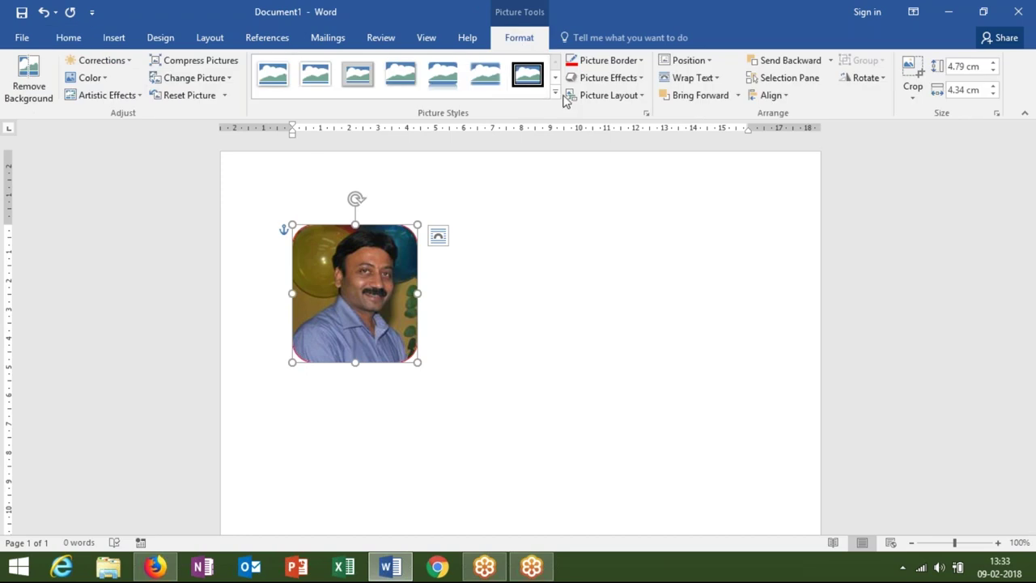
pyautogui.click(638, 61)
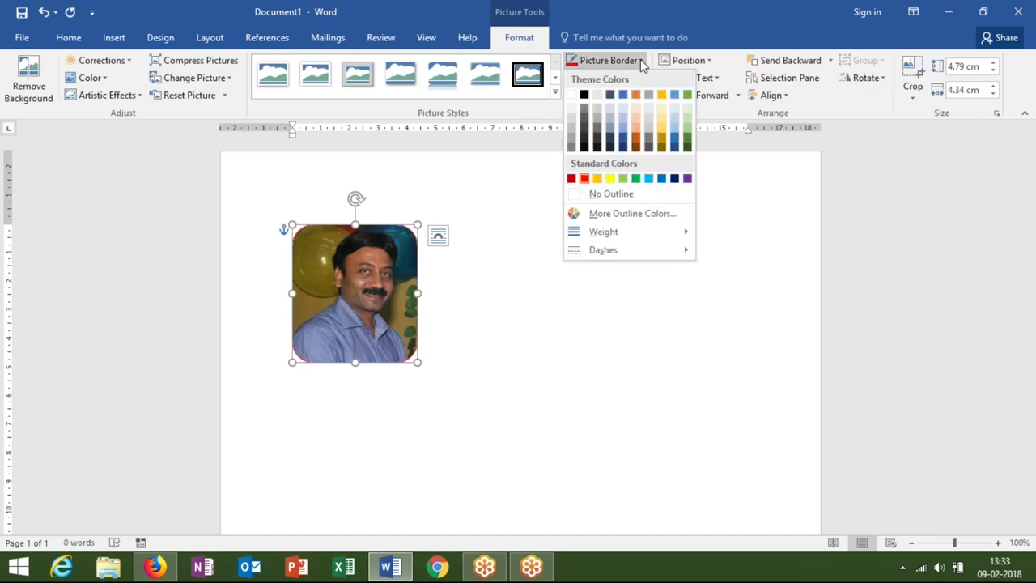
pyautogui.moveTo(662, 231)
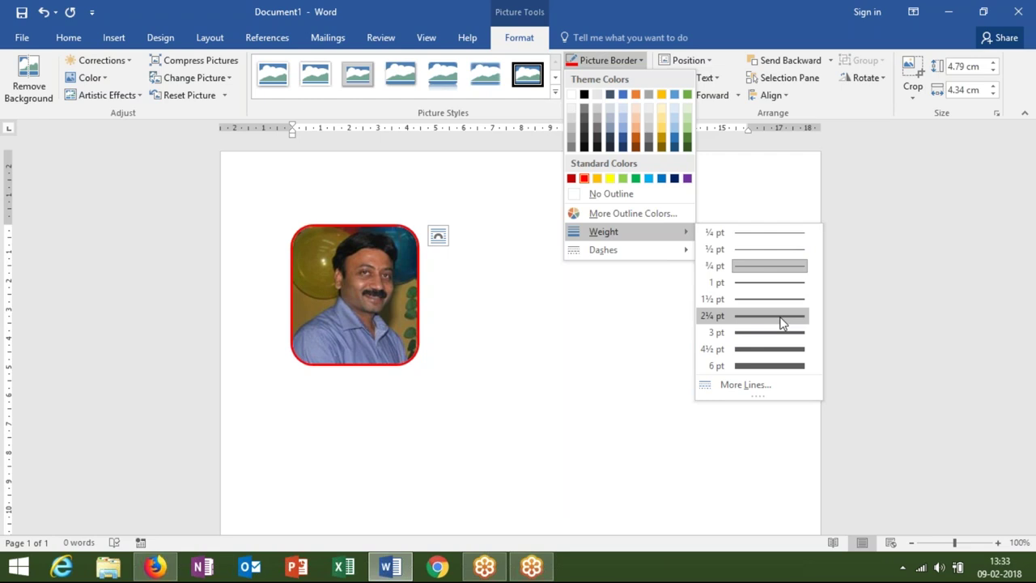
pyautogui.moveTo(686, 249)
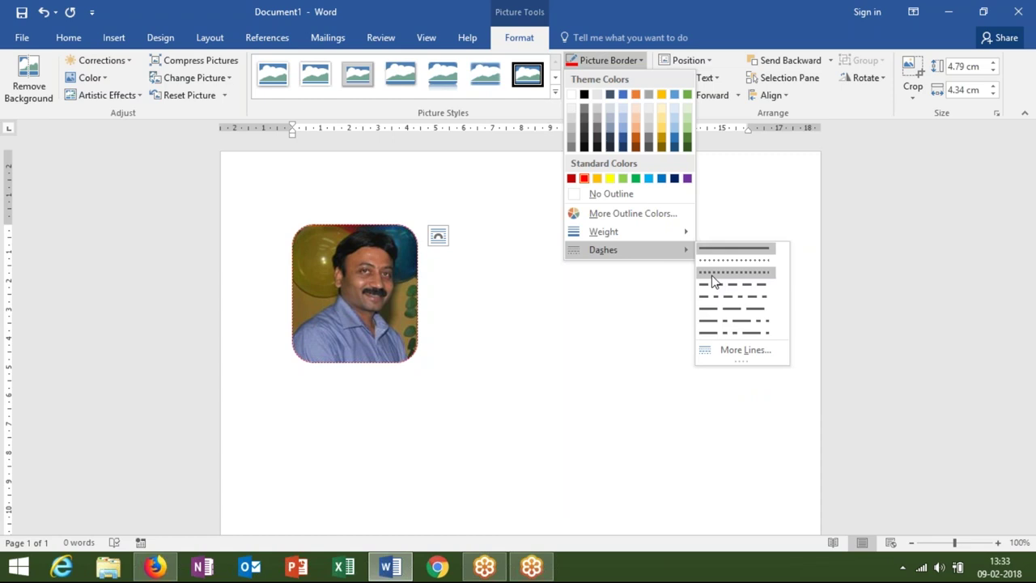
pyautogui.click(713, 272)
pyautogui.click(694, 259)
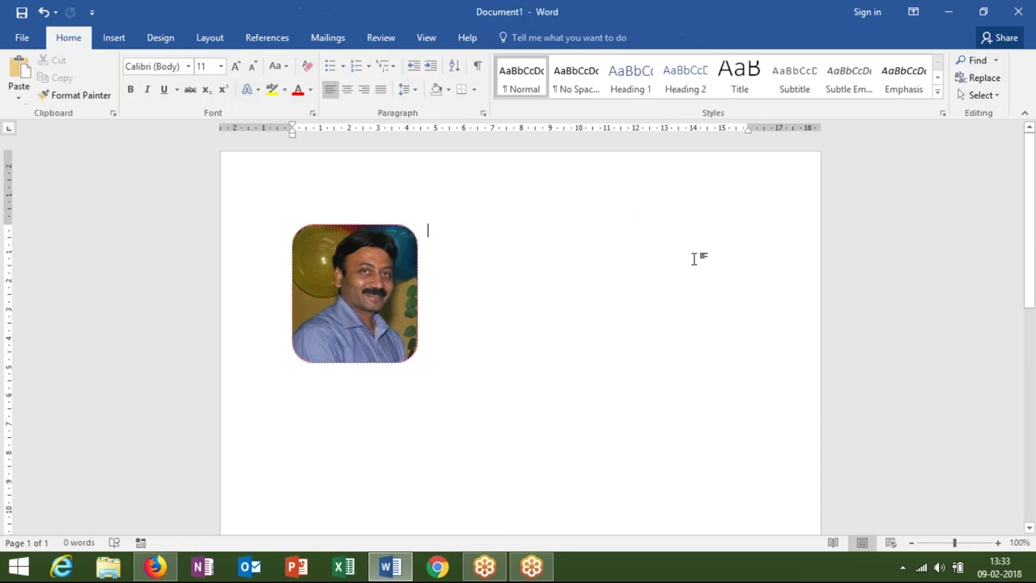
pyautogui.click(413, 252)
pyautogui.click(510, 39)
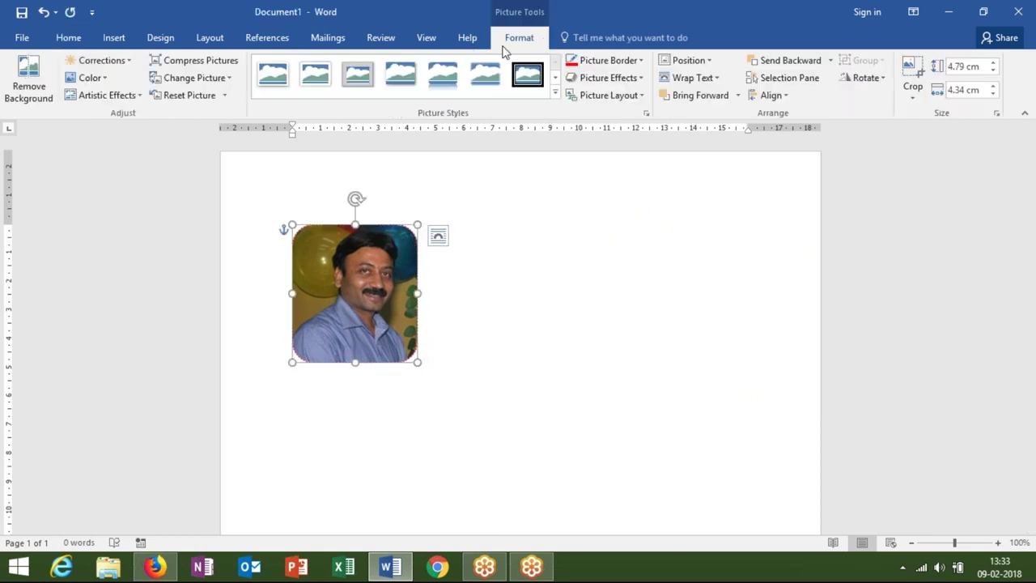
pyautogui.click(607, 79)
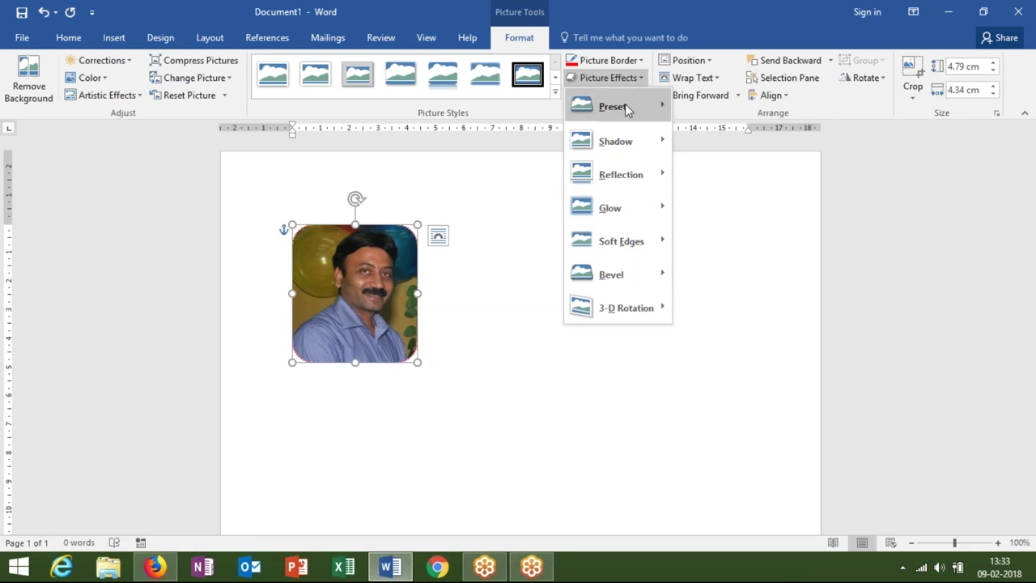
# Step: Preview the Preset, 3-D Rotation, Soft Edges, Glow and Reflection effects on the photo without applying any
pyautogui.click(636, 108)
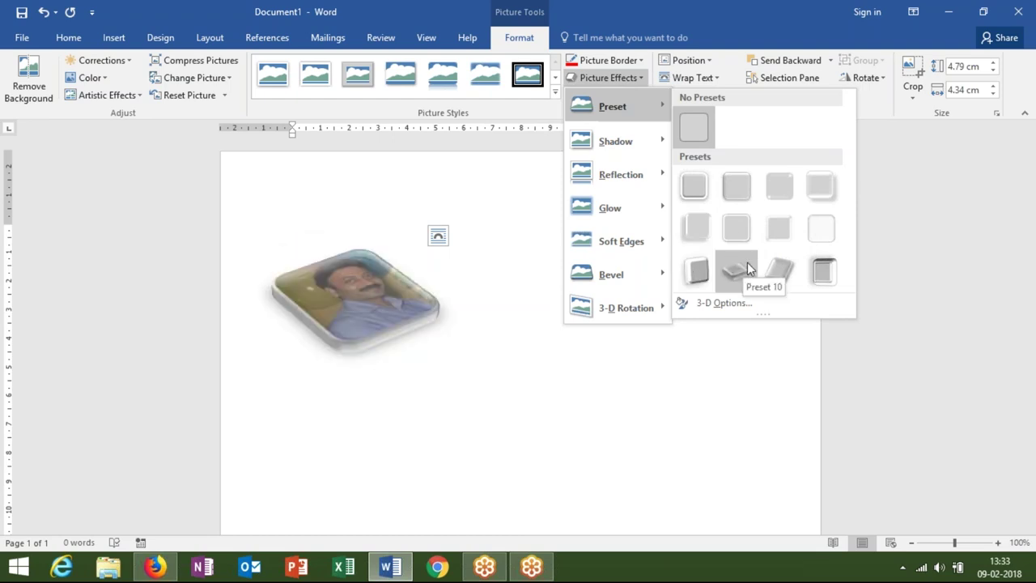
pyautogui.moveTo(661, 306)
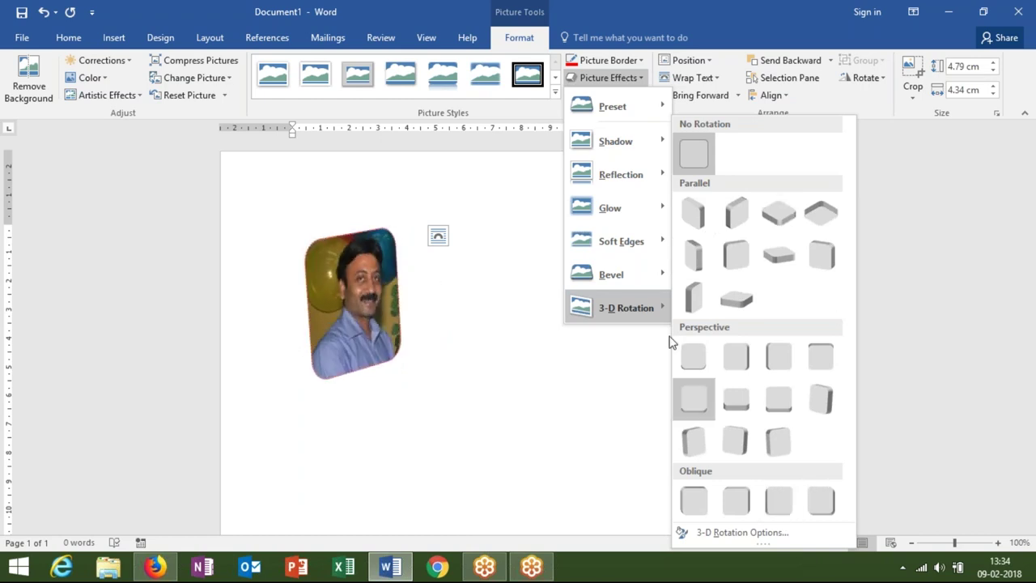
pyautogui.moveTo(639, 279)
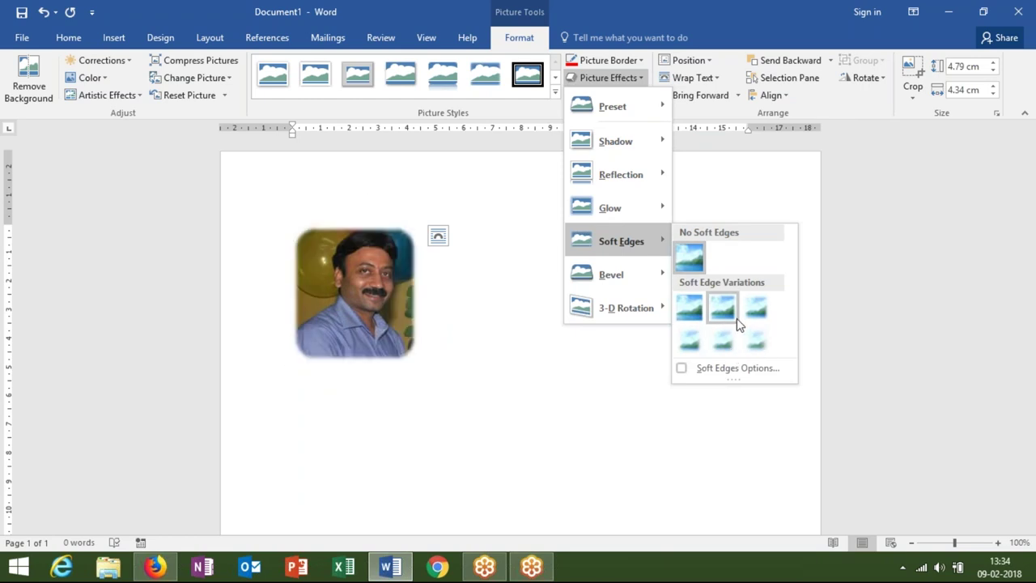
pyautogui.moveTo(657, 210)
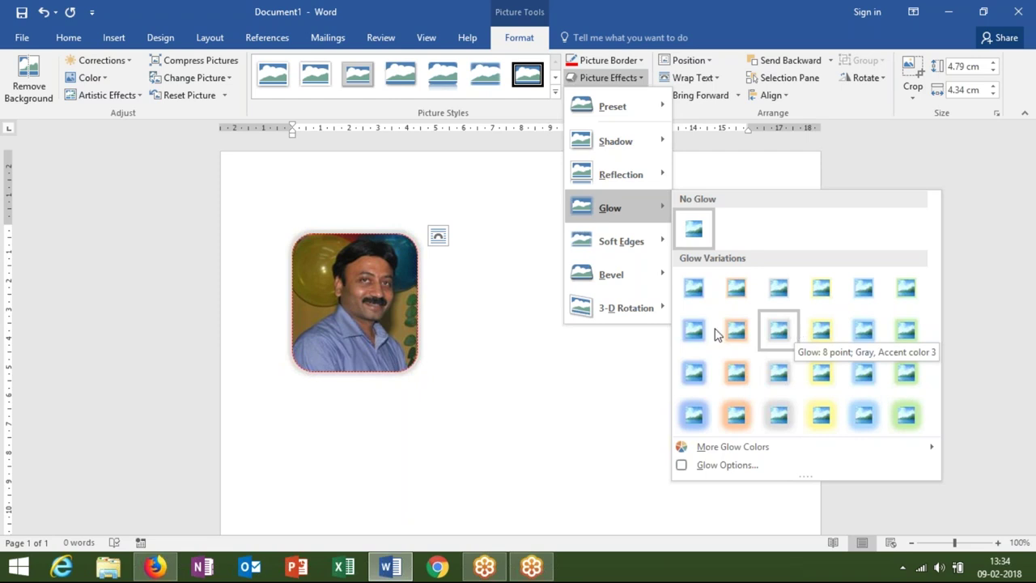
pyautogui.moveTo(639, 174)
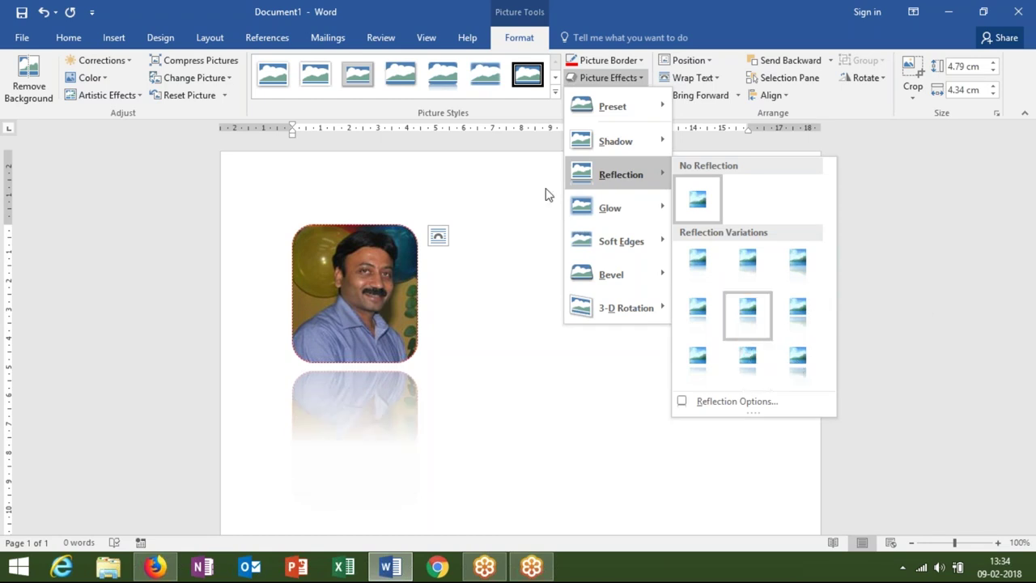
pyautogui.click(517, 103)
pyautogui.click(604, 96)
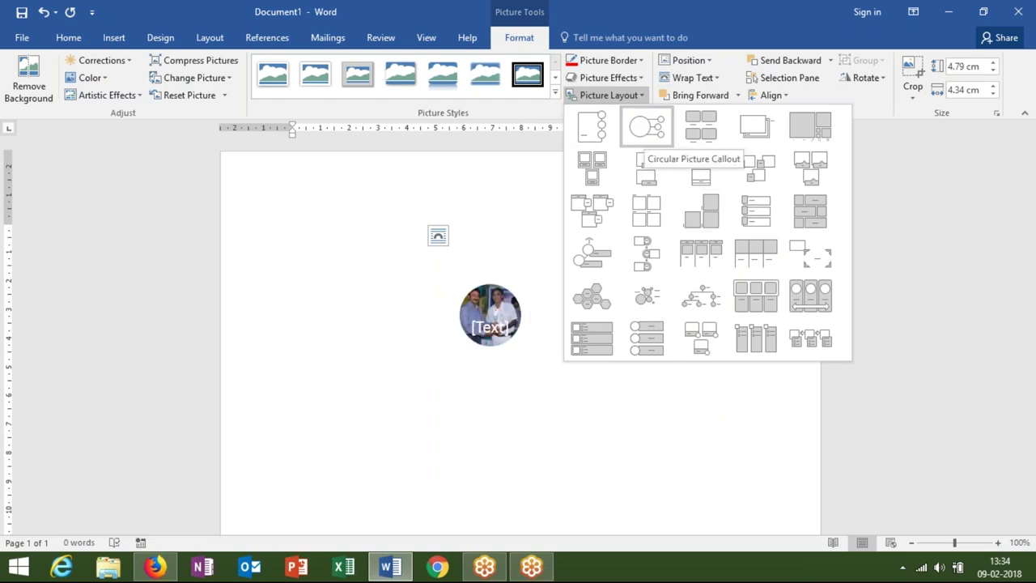
# Step: Make the photo a Circular Picture Callout with entries 'Excel', 'VBA' and a blank third branch
pyautogui.click(647, 130)
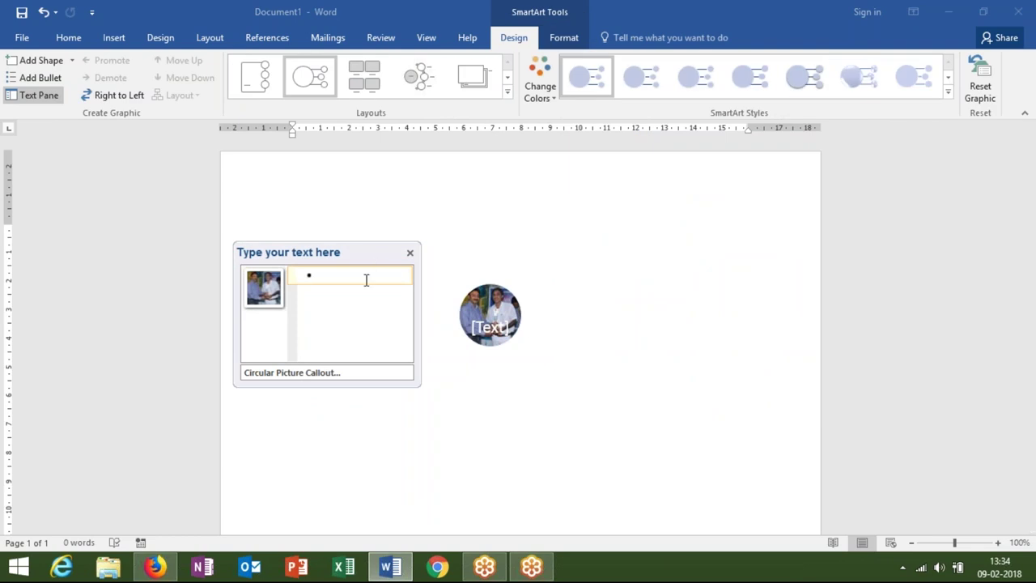
pyautogui.write('Excel')
pyautogui.press('Return')
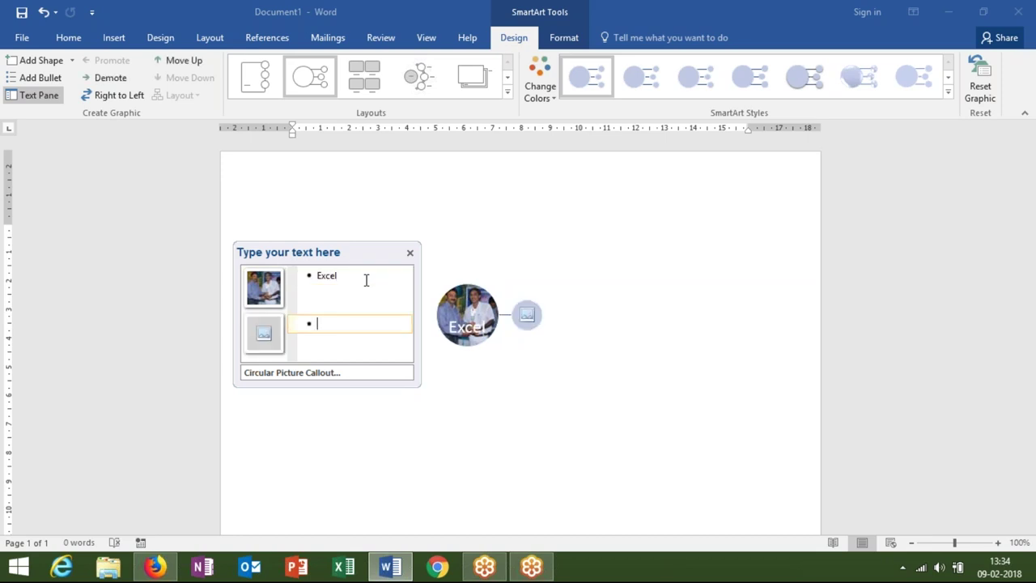
pyautogui.write('VBA')
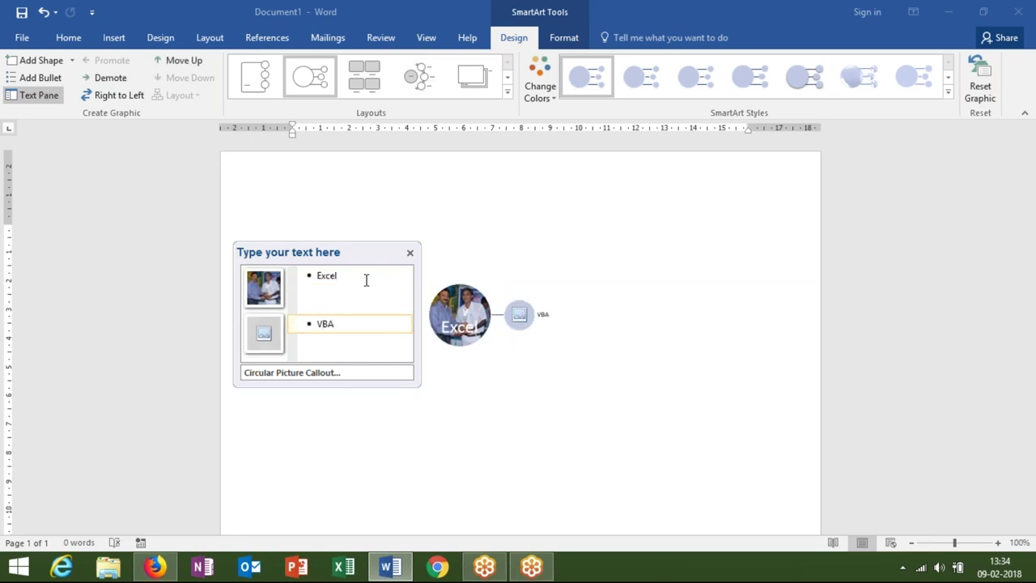
pyautogui.press('Return')
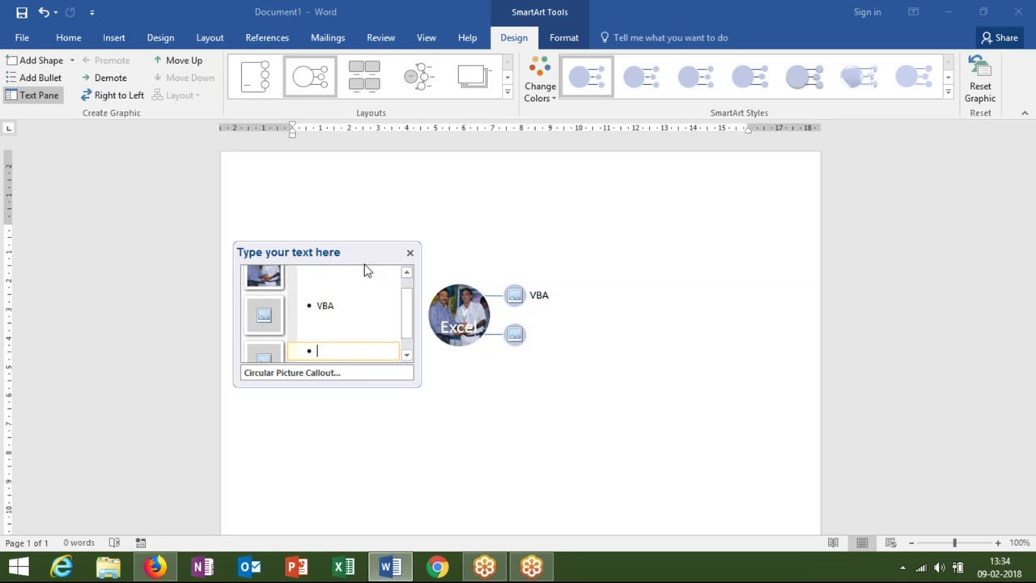
pyautogui.click(409, 252)
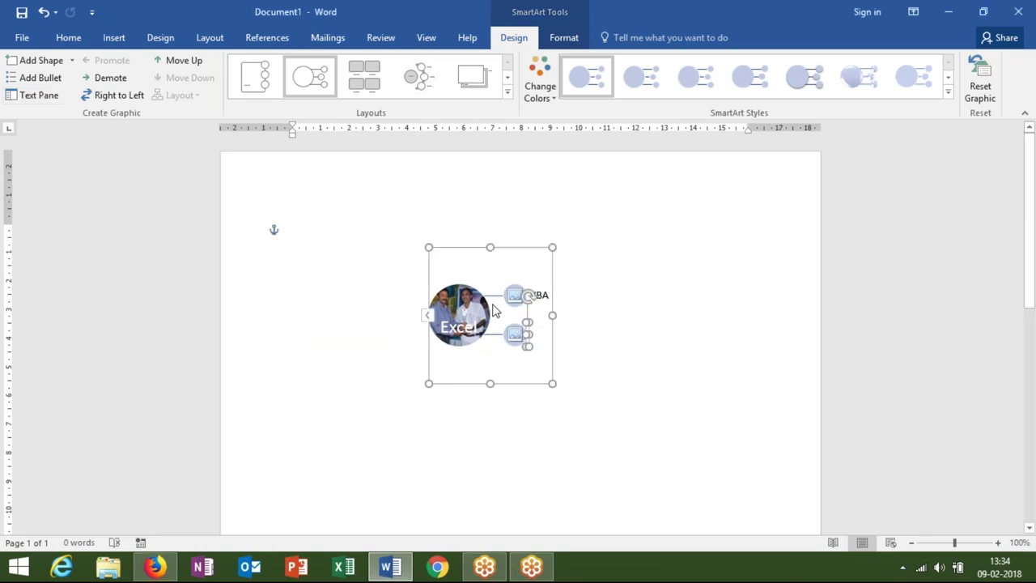
# Step: Undo the callout, closing the Insert Picture dialog without inserting anything
pyautogui.hotkey('ctrl', 'z')
pyautogui.hotkey('ctrl', 'z')
pyautogui.hotkey('ctrl', 'z')
pyautogui.hotkey('ctrl', 'z')
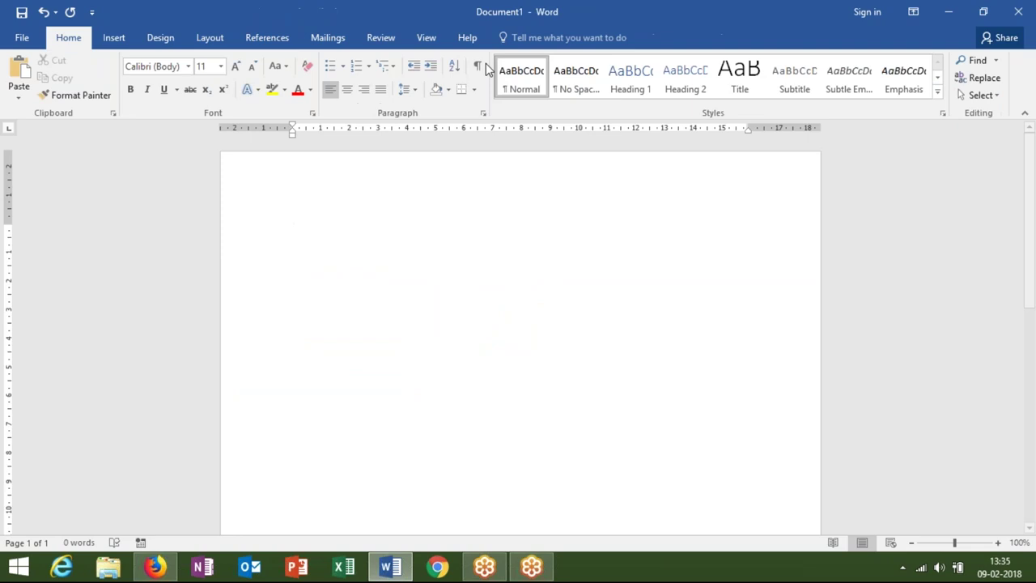
pyautogui.click(369, 40)
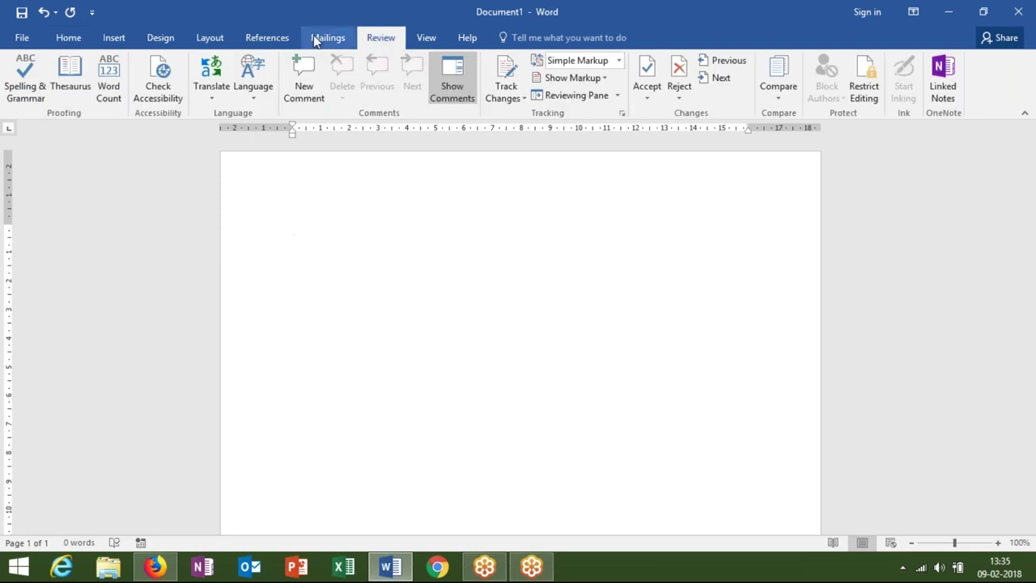
pyautogui.click(99, 37)
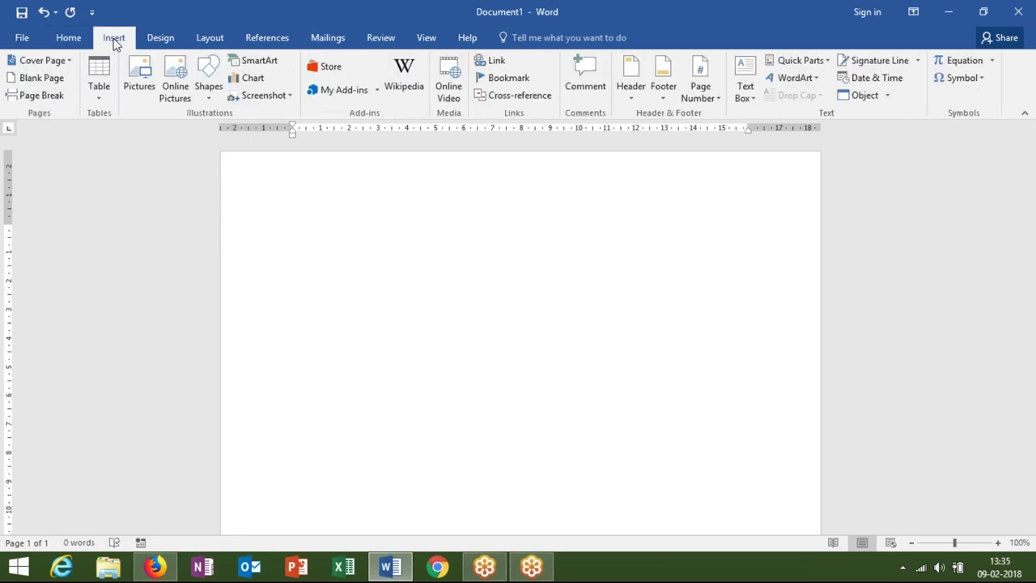
pyautogui.click(139, 75)
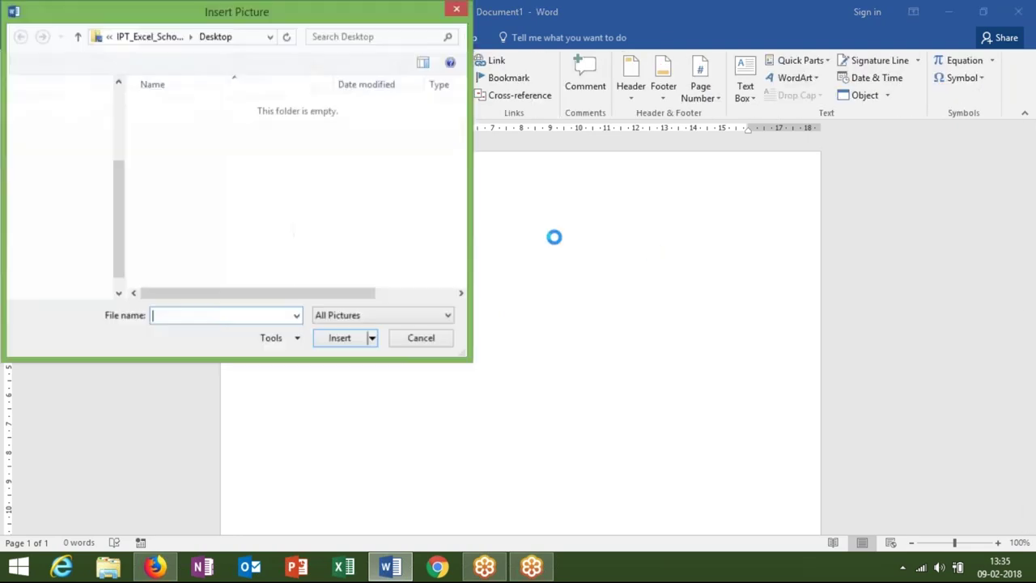
pyautogui.click(458, 12)
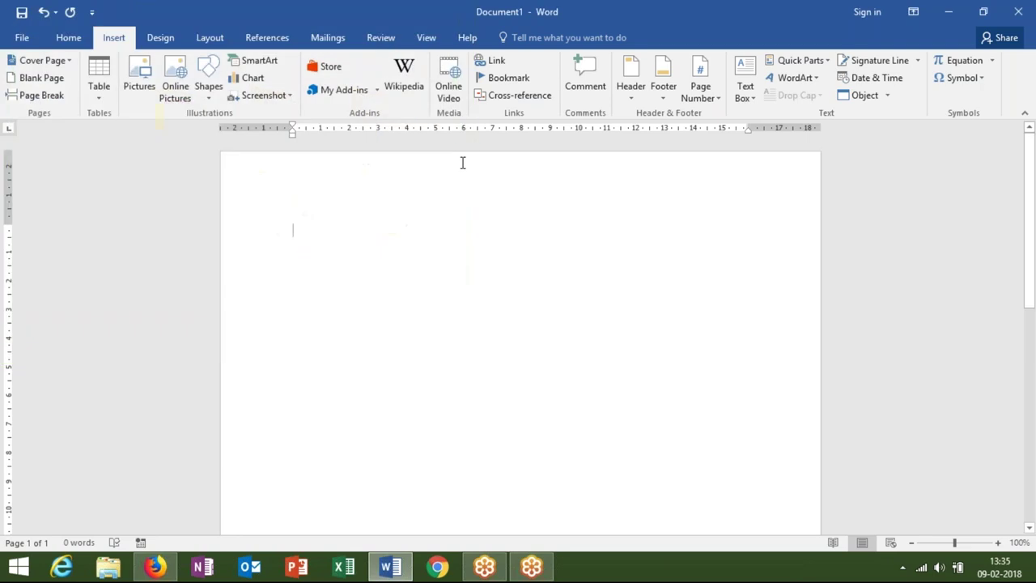
# Step: Paste the karate group photo and start Remove Background on it
pyautogui.hotkey('ctrl', 'v')
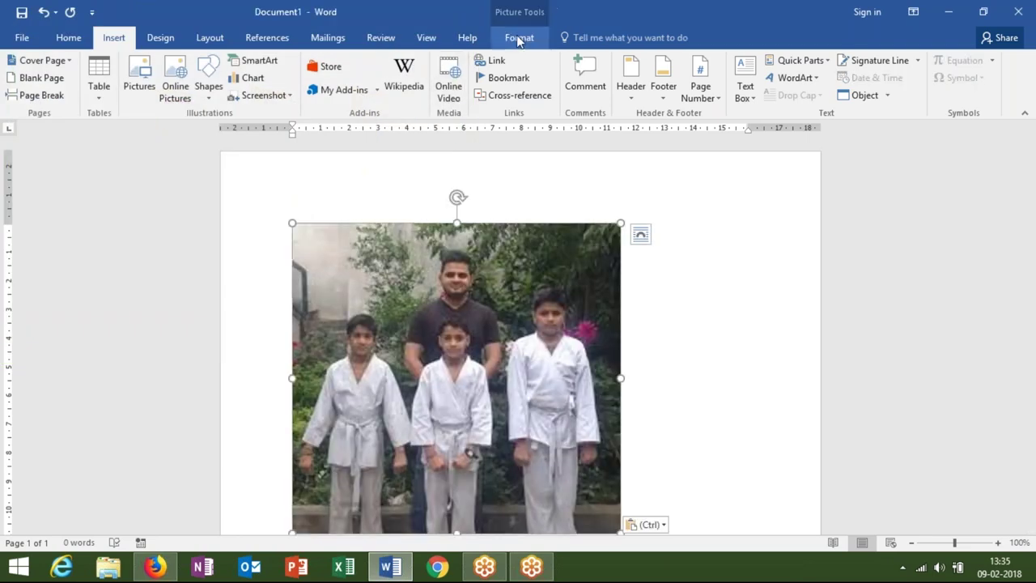
pyautogui.click(518, 38)
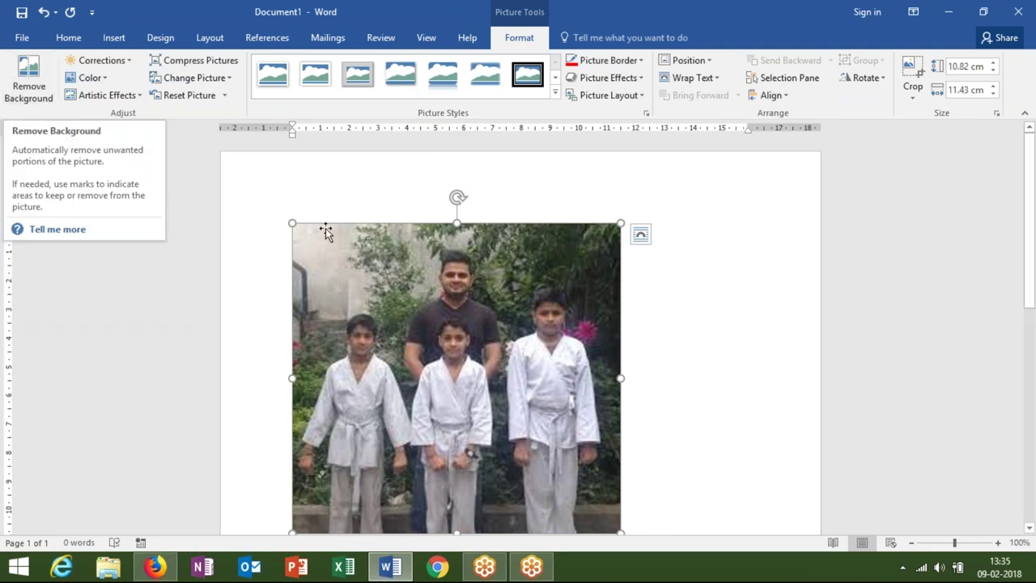
pyautogui.hotkey('ctrl', 'v')
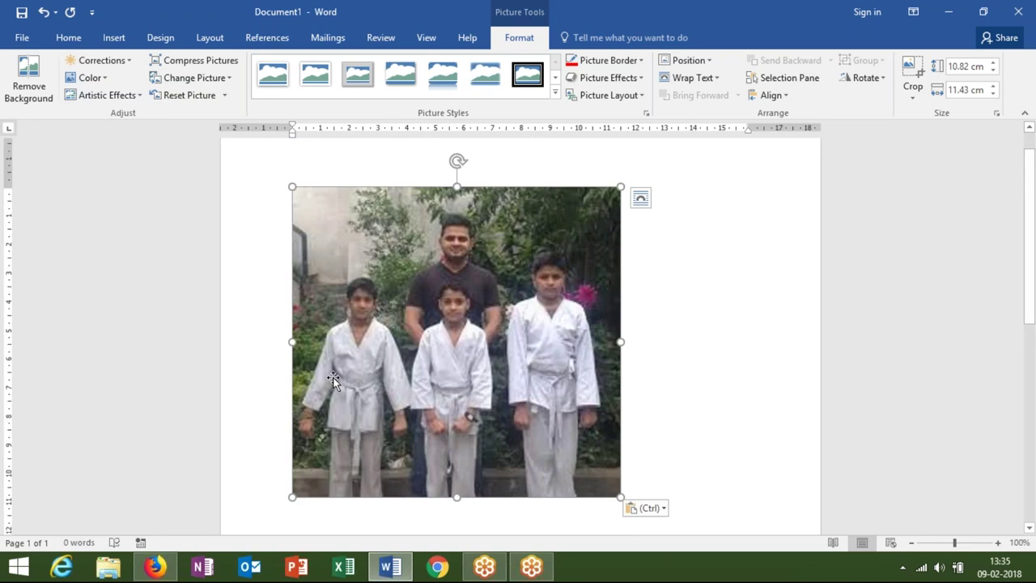
pyautogui.click(27, 95)
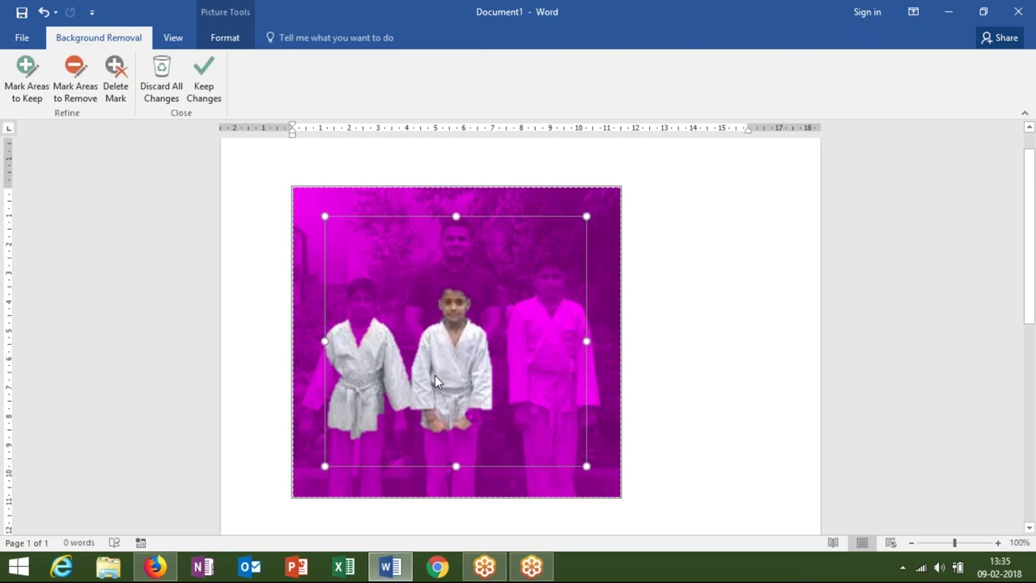
# Step: Stretch the keep-area marquee to the photo's edges so all four people stay, and keep changes
pyautogui.click(610, 340)
pyautogui.moveTo(607, 347); pyautogui.dragTo(607, 354)
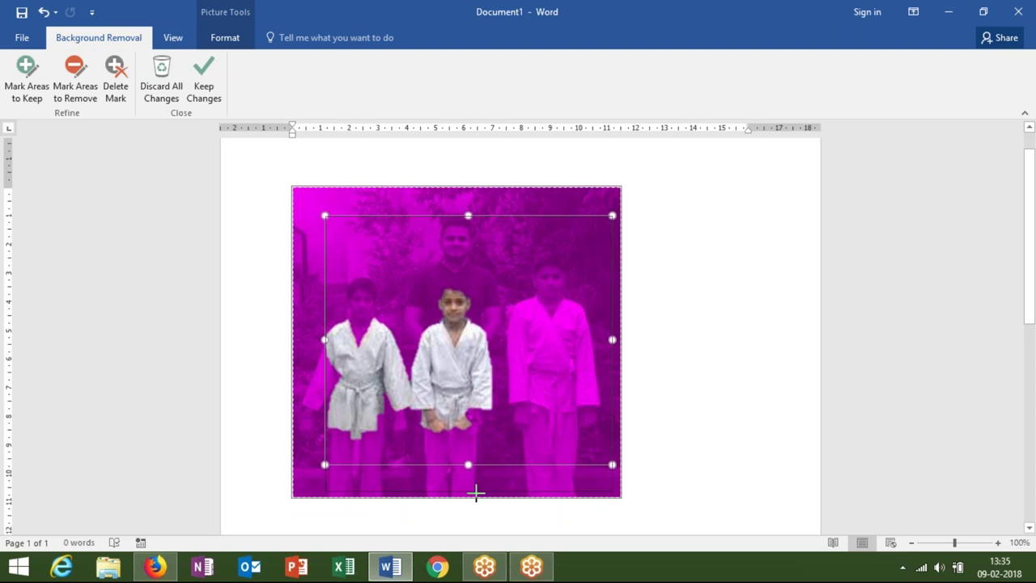
pyautogui.moveTo(477, 494); pyautogui.dragTo(477, 494)
pyautogui.moveTo(325, 354); pyautogui.dragTo(300, 351)
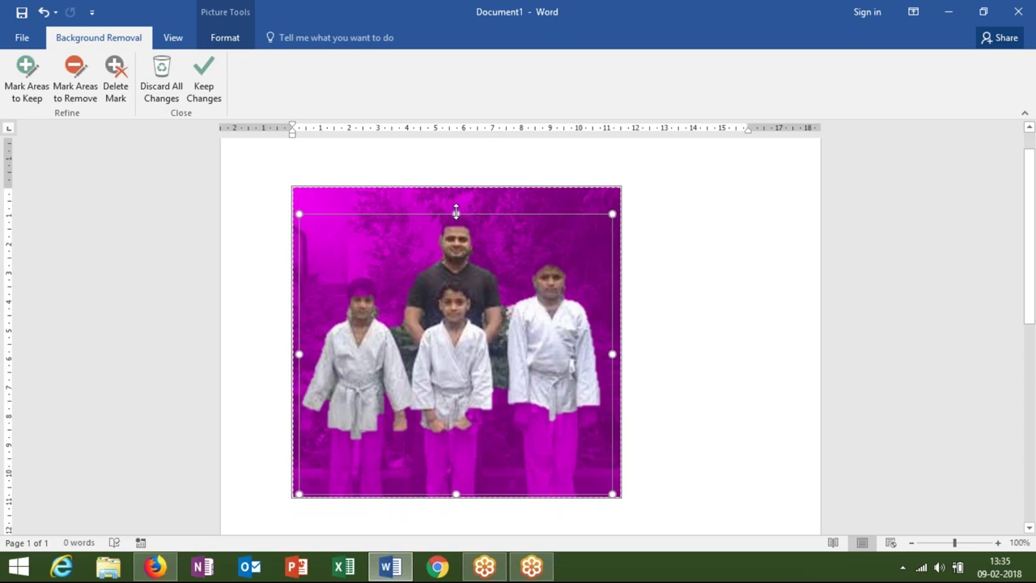
pyautogui.moveTo(456, 213); pyautogui.dragTo(452, 194)
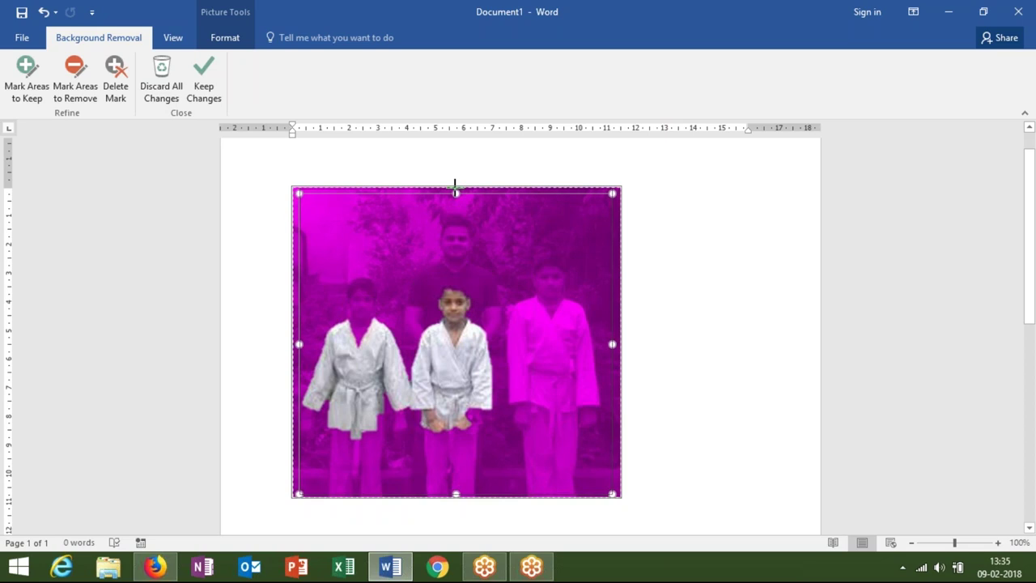
pyautogui.moveTo(454, 193); pyautogui.dragTo(458, 187)
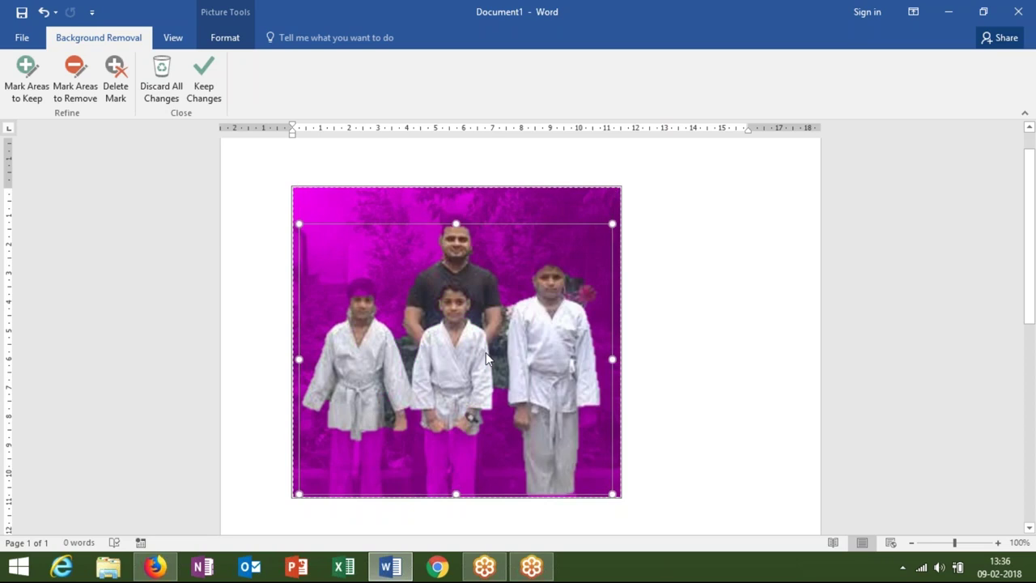
pyautogui.click(204, 96)
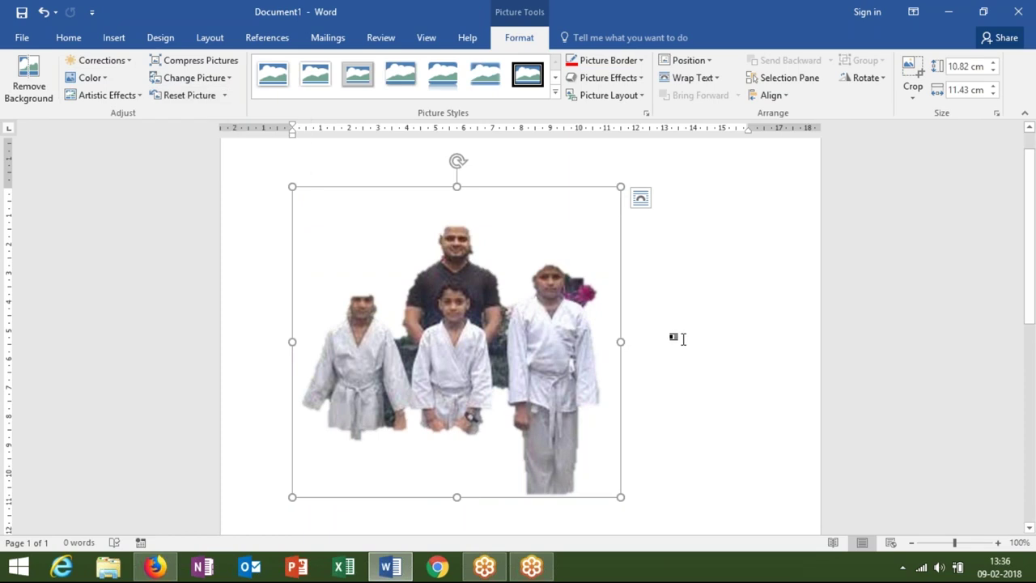
# Step: Discard all background-removal changes on the karate photo and restart Remove Background
pyautogui.doubleClick(590, 275)
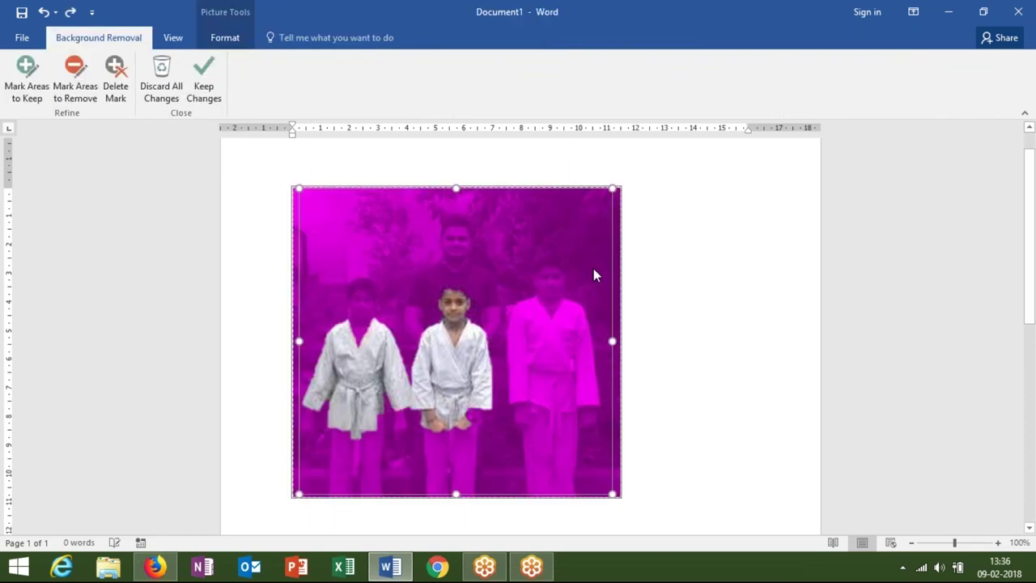
pyautogui.click(294, 211)
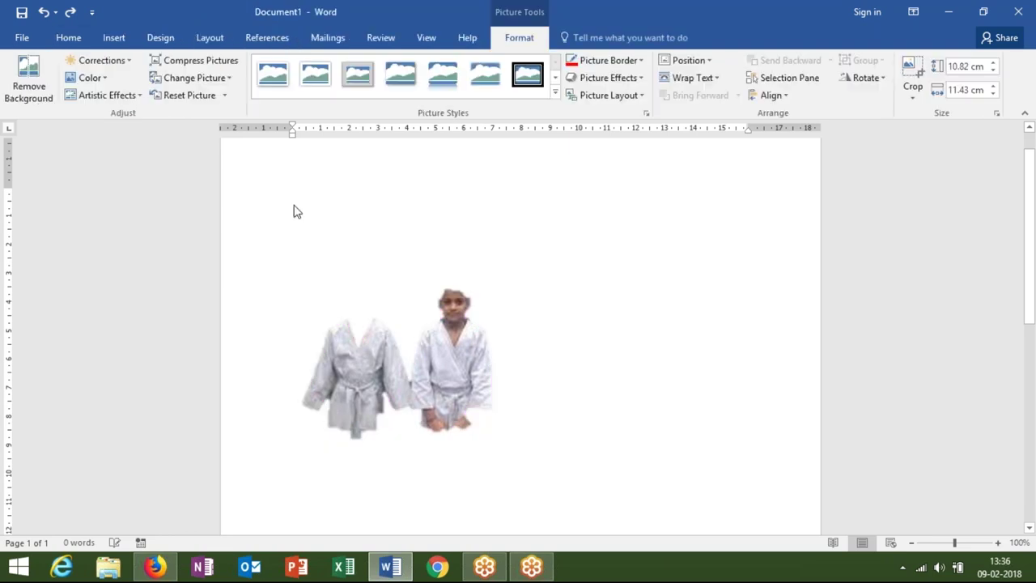
pyautogui.doubleClick(346, 261)
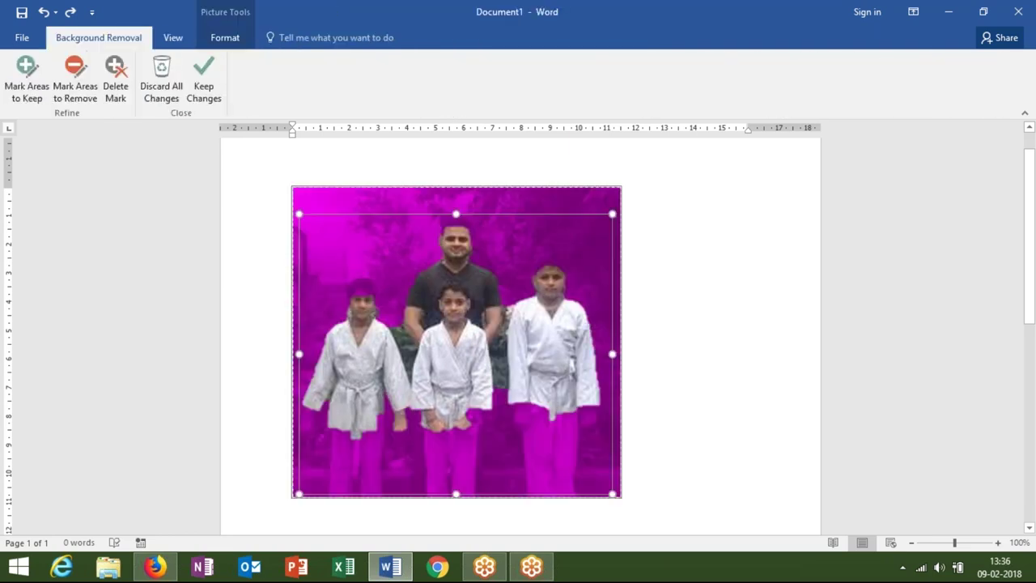
pyautogui.click(177, 101)
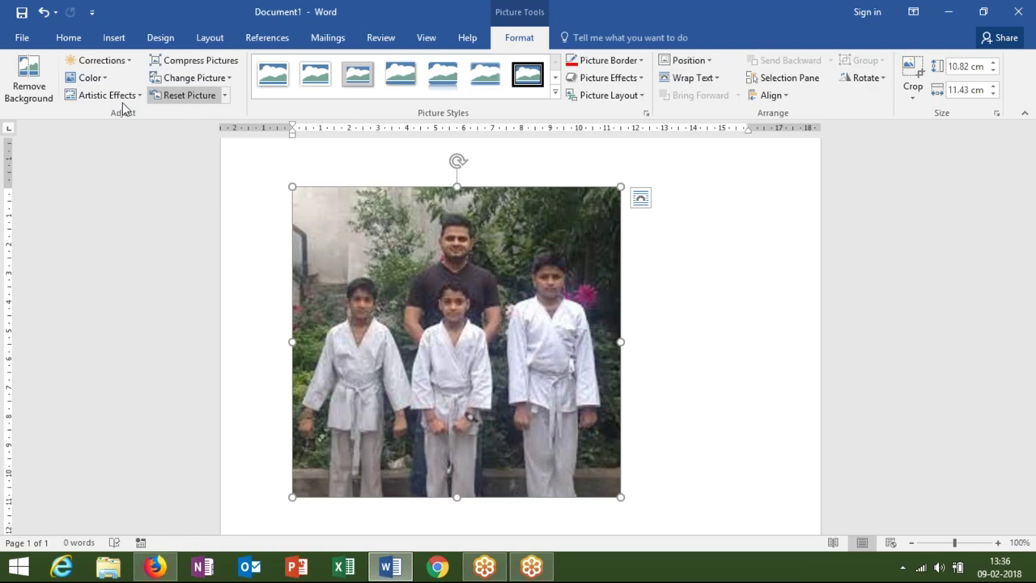
pyautogui.click(50, 98)
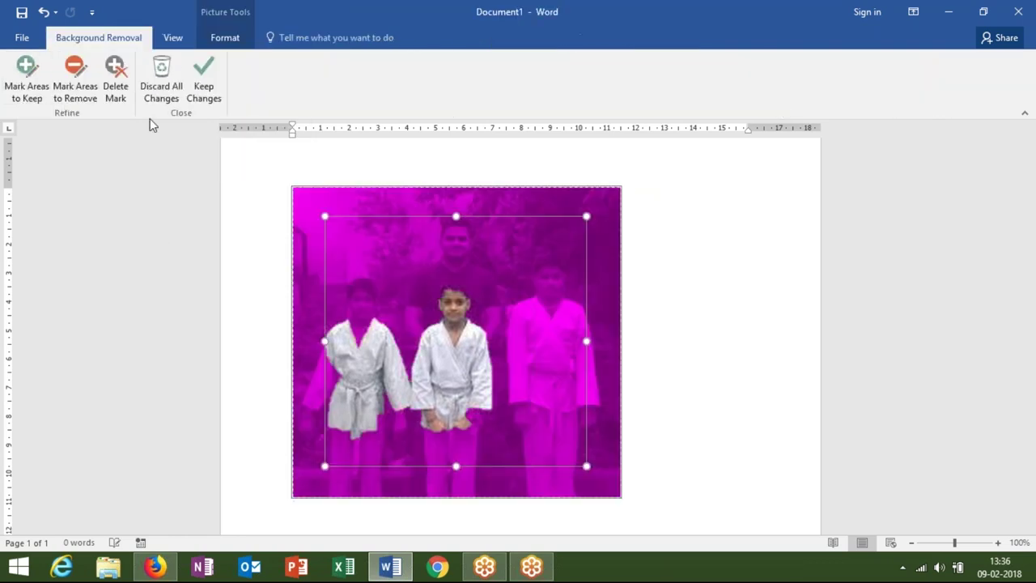
# Step: Mark removal areas along the photo's lower-left edge beside the left boy
pyautogui.click(93, 99)
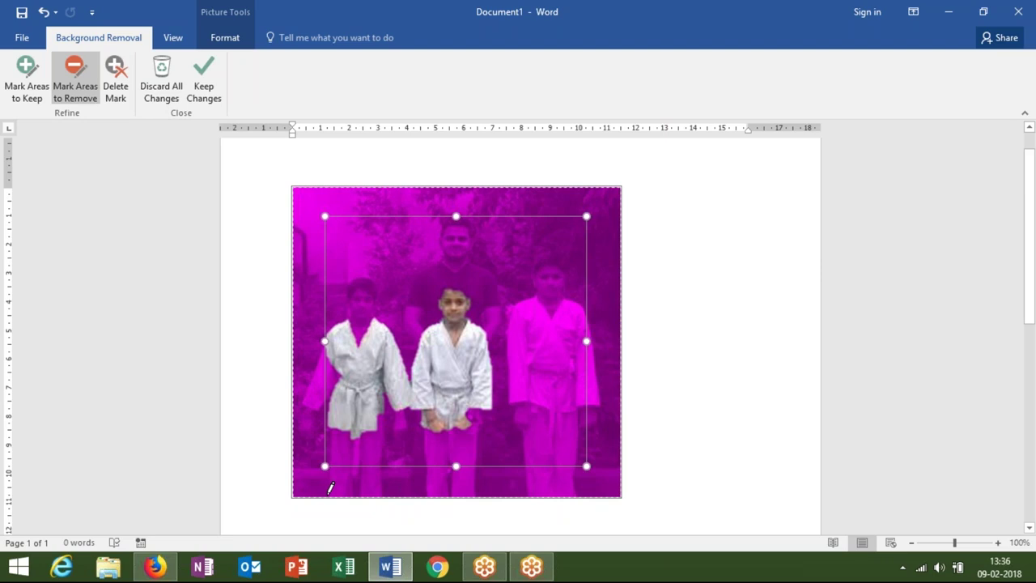
pyautogui.click(327, 492)
pyautogui.click(328, 458)
pyautogui.click(329, 440)
pyautogui.click(327, 427)
pyautogui.click(327, 417)
pyautogui.click(328, 408)
pyautogui.click(333, 394)
pyautogui.click(339, 377)
pyautogui.click(329, 388)
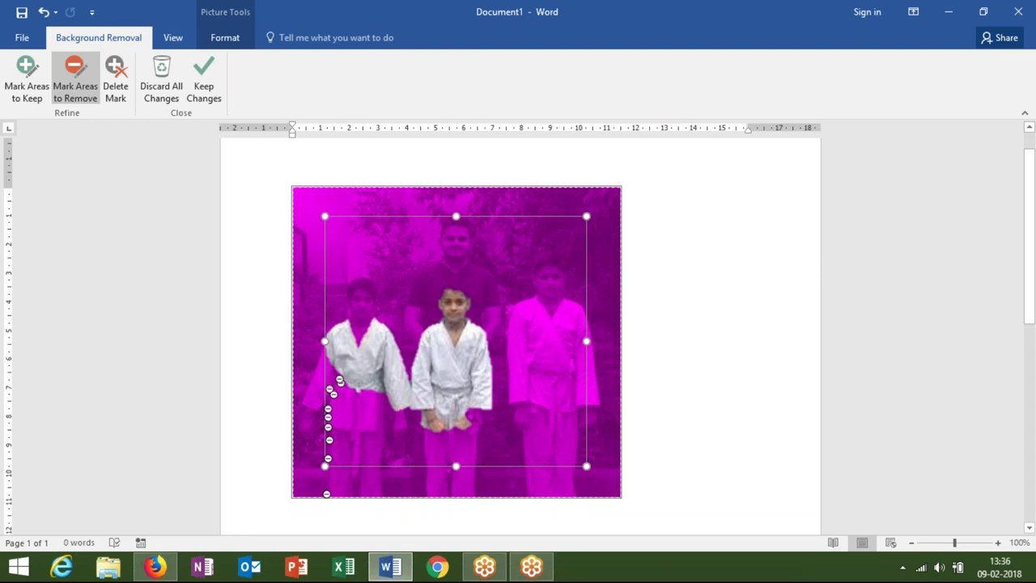
pyautogui.click(319, 409)
pyautogui.click(315, 427)
pyautogui.click(314, 437)
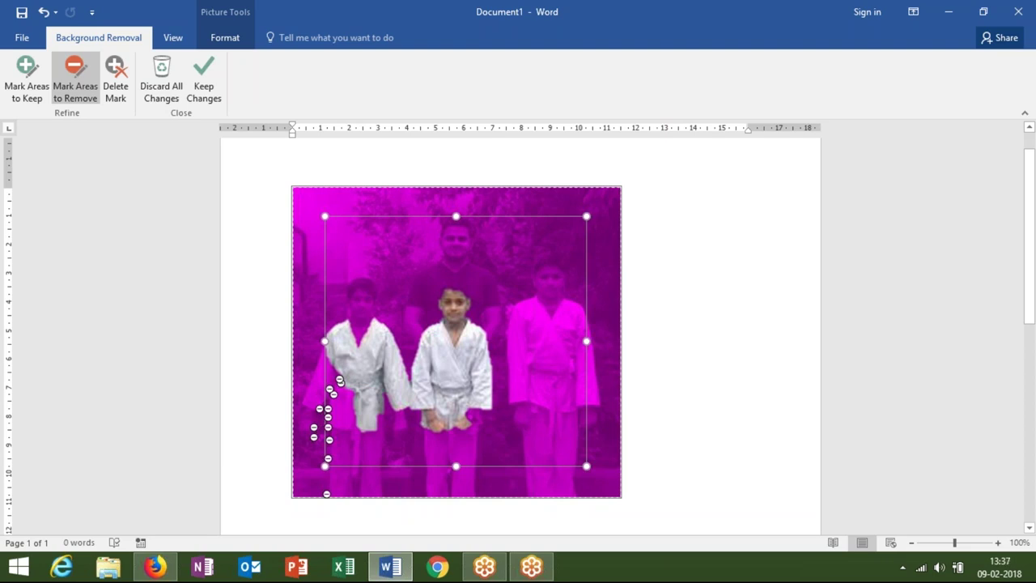
pyautogui.click(308, 444)
# Step: Trace removal marks up the left boy's side, over his head and down his right
pyautogui.click(298, 439)
pyautogui.click(298, 427)
pyautogui.click(298, 417)
pyautogui.click(302, 402)
pyautogui.click(308, 388)
pyautogui.click(310, 377)
pyautogui.click(315, 368)
pyautogui.click(315, 359)
pyautogui.click(316, 349)
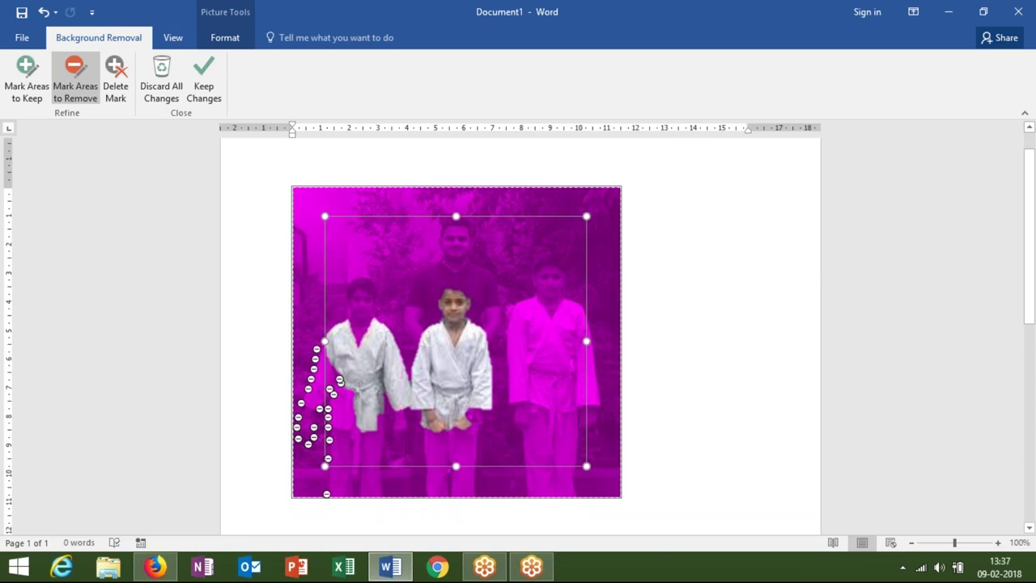
pyautogui.click(328, 332)
pyautogui.click(332, 323)
pyautogui.click(338, 318)
pyautogui.click(344, 315)
pyautogui.click(344, 308)
pyautogui.click(346, 294)
pyautogui.click(351, 283)
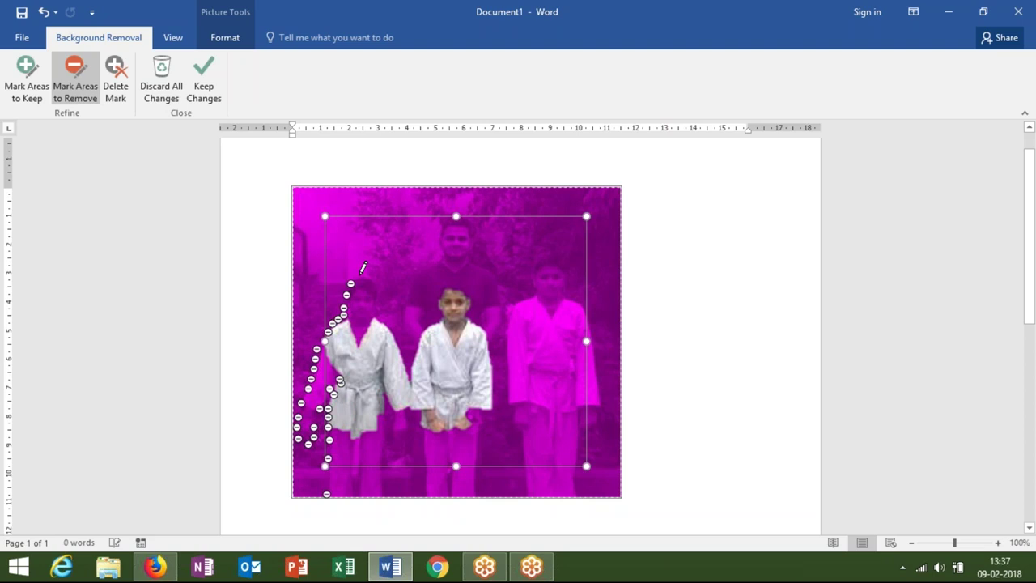
pyautogui.click(360, 272)
pyautogui.click(370, 274)
pyautogui.click(376, 285)
pyautogui.click(382, 299)
pyautogui.click(381, 309)
pyautogui.click(385, 319)
pyautogui.click(394, 329)
pyautogui.click(399, 342)
pyautogui.click(403, 357)
# Step: Mark the area around the middle boy for removal and keep the changes
pyautogui.click(412, 361)
pyautogui.moveTo(419, 333)
pyautogui.mouseDown()
pyautogui.moveTo(454, 281)
pyautogui.moveTo(466, 281)
pyautogui.moveTo(494, 329)
pyautogui.moveTo(497, 447)
pyautogui.moveTo(480, 467)
pyautogui.moveTo(483, 488)
pyautogui.mouseUp()
pyautogui.click(484, 500)
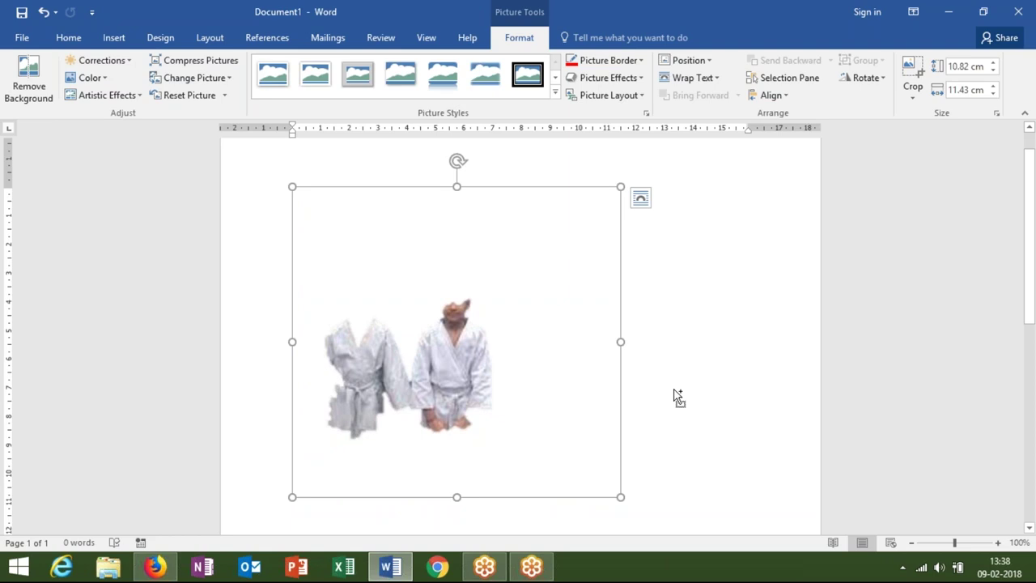
# Step: Undo, mark extra removal areas along the photo's bottom and lower-left corner, and keep changes
pyautogui.hotkey('ctrl', 'z')
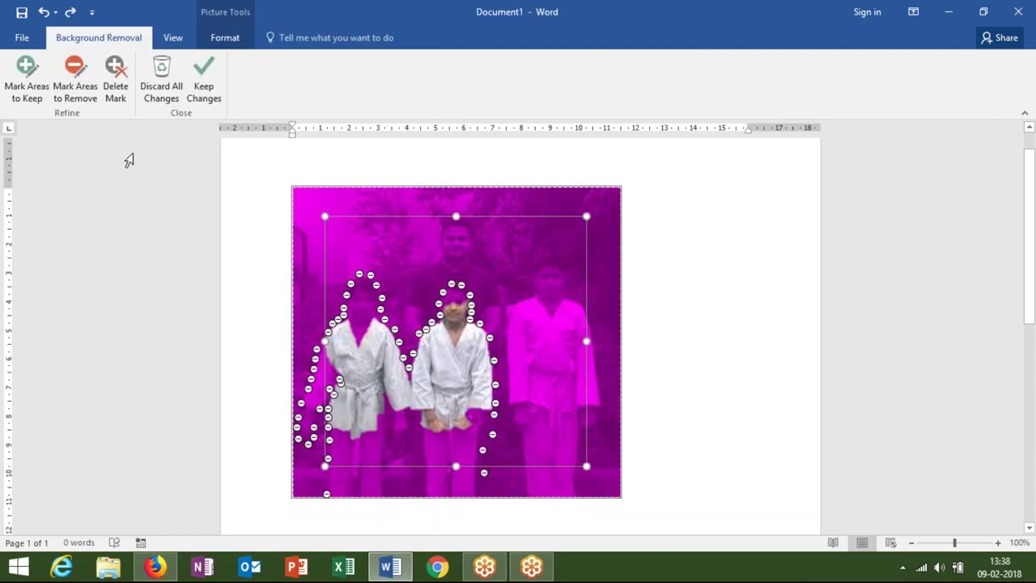
pyautogui.click(75, 81)
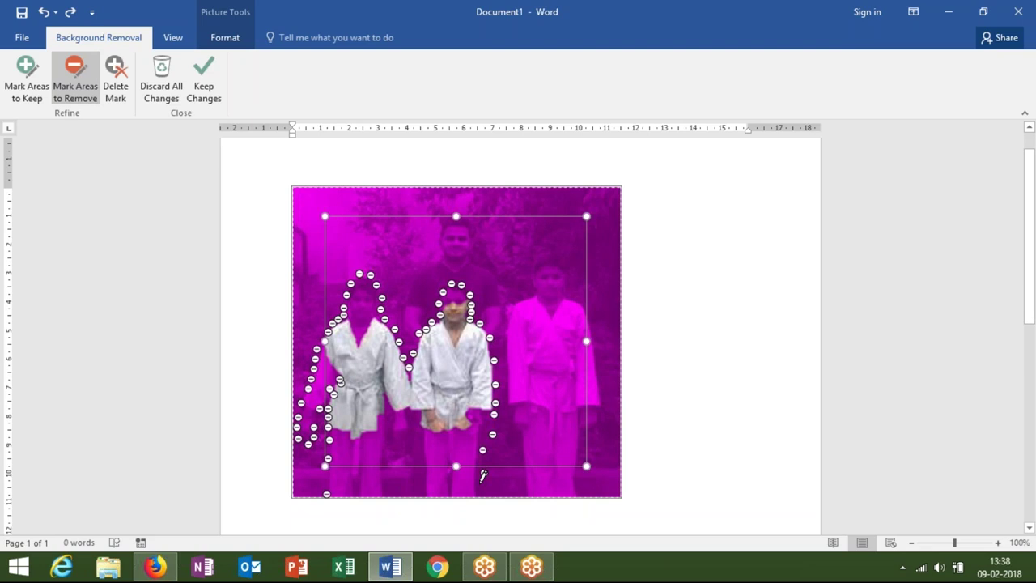
pyautogui.click(483, 474)
pyautogui.moveTo(479, 487); pyautogui.dragTo(476, 493)
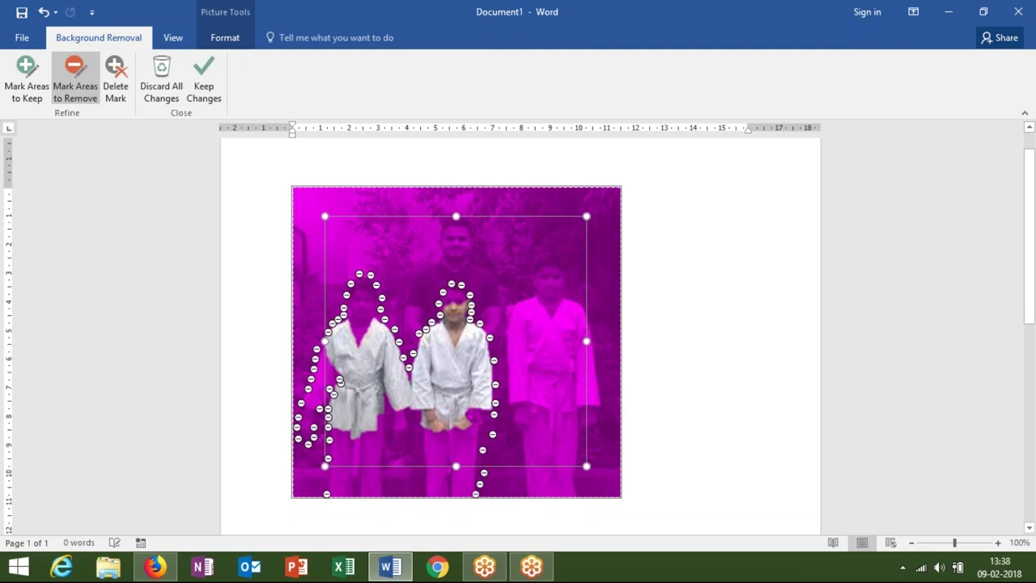
pyautogui.click(328, 492)
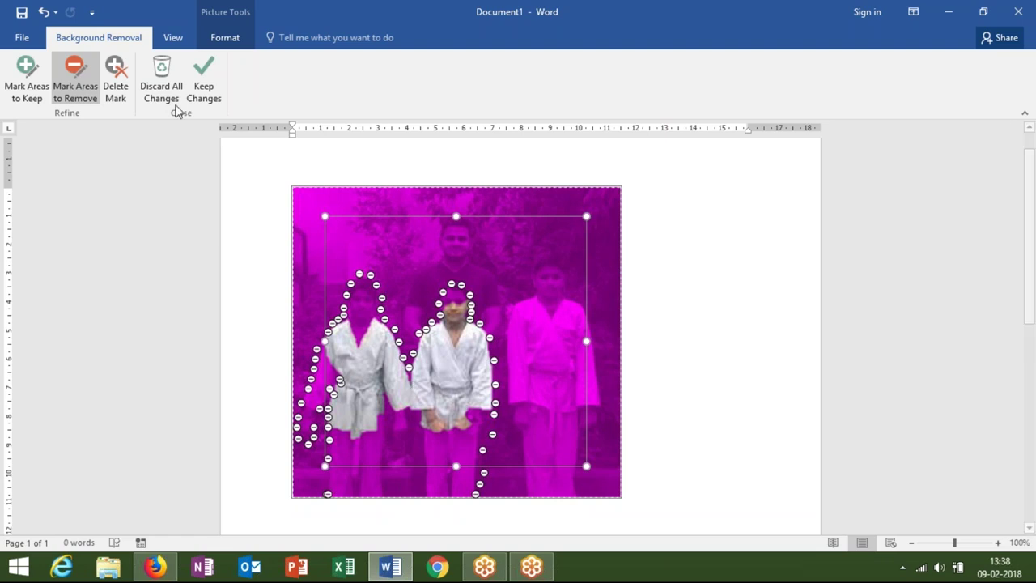
pyautogui.click(213, 89)
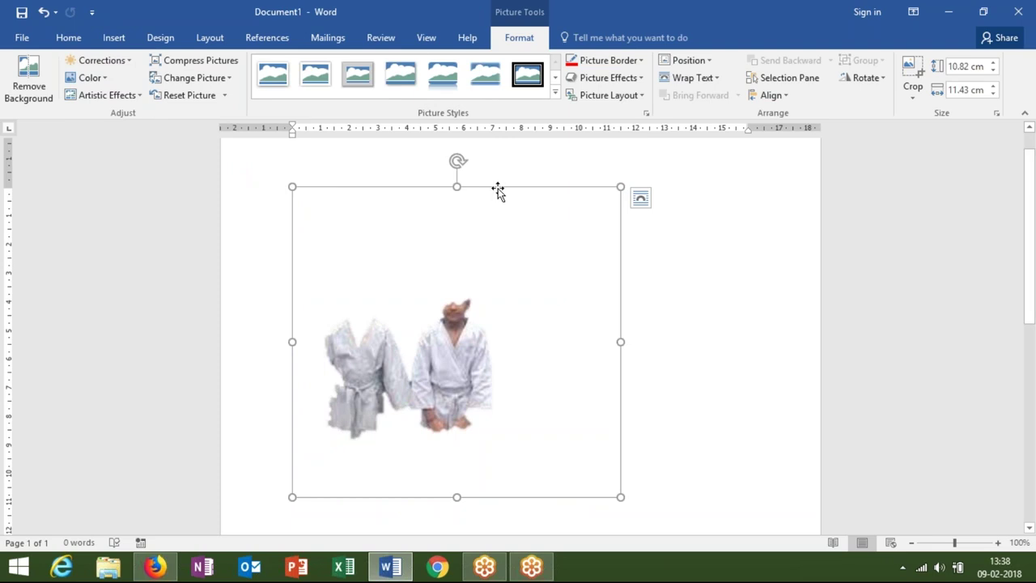
# Step: Exit background removal and delete the cut-out picture from the page
pyautogui.hotkey('alt', 'j')
pyautogui.press('p')
pyautogui.press('e')
pyautogui.click(620, 491)
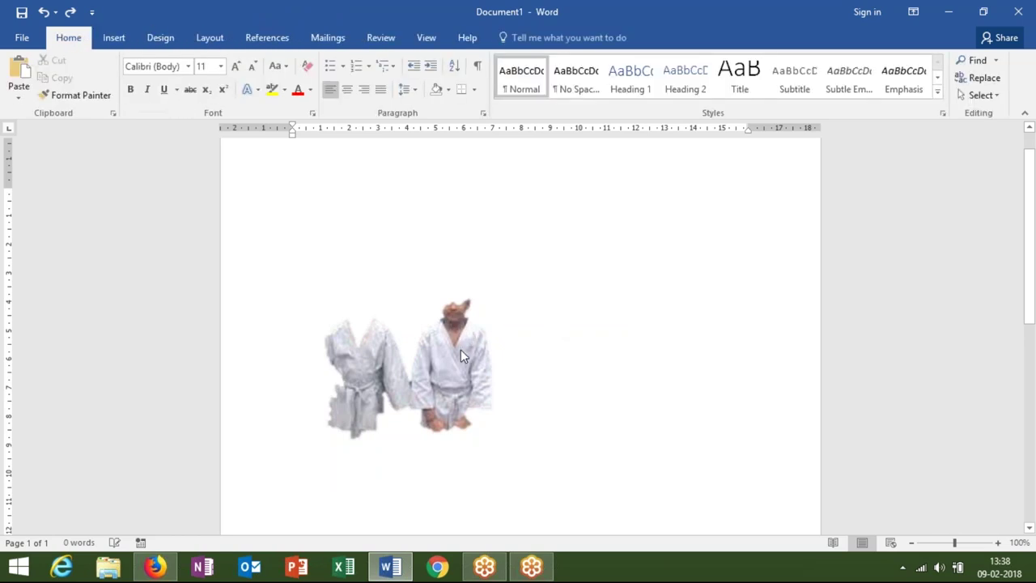
pyautogui.press('Delete')
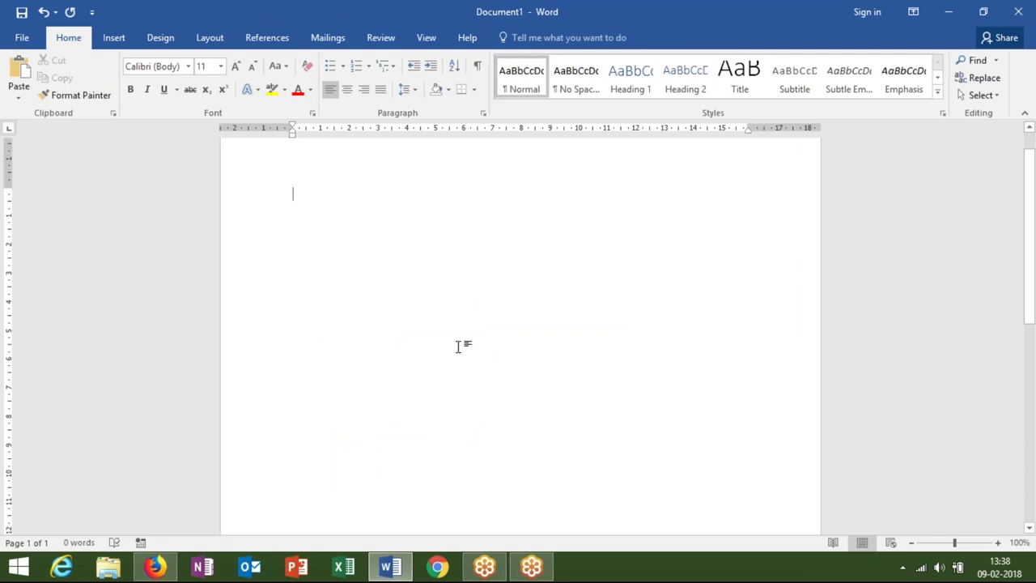
# Step: Paste the original karate photo back and recolor it to Saturation 0% grayscale
pyautogui.hotkey('ctrl', 'v')
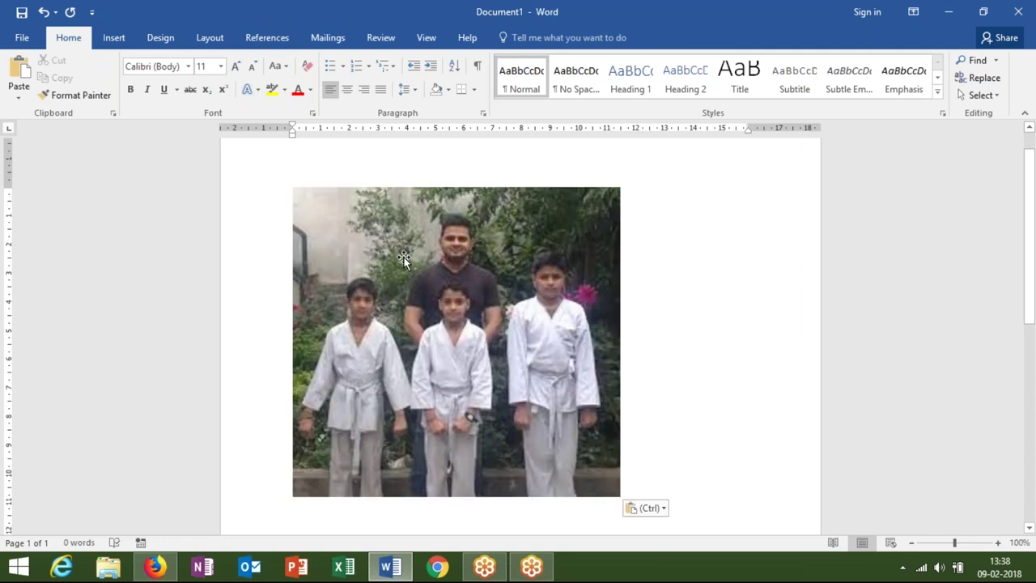
pyautogui.click(453, 187)
pyautogui.click(513, 43)
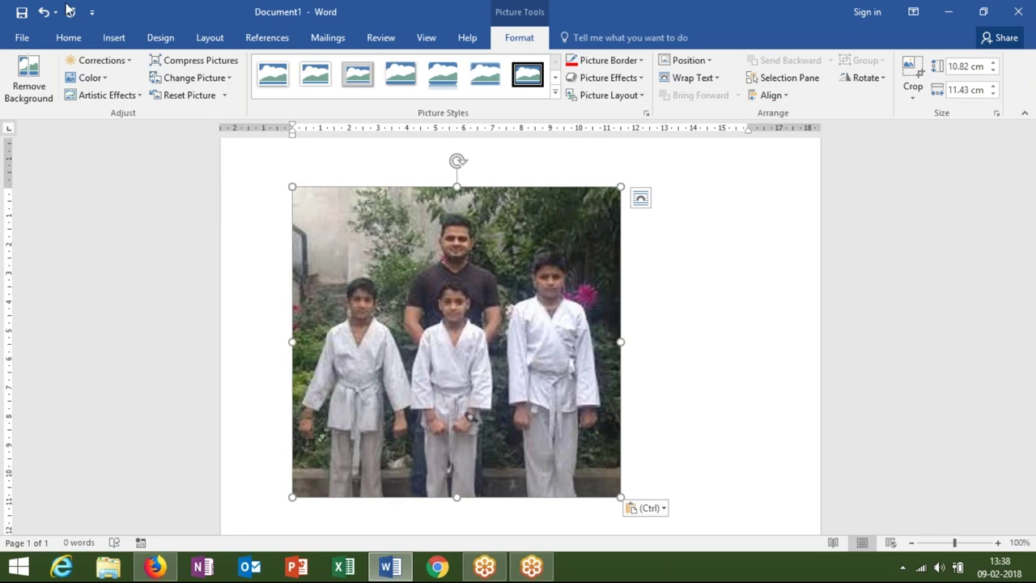
pyautogui.click(106, 80)
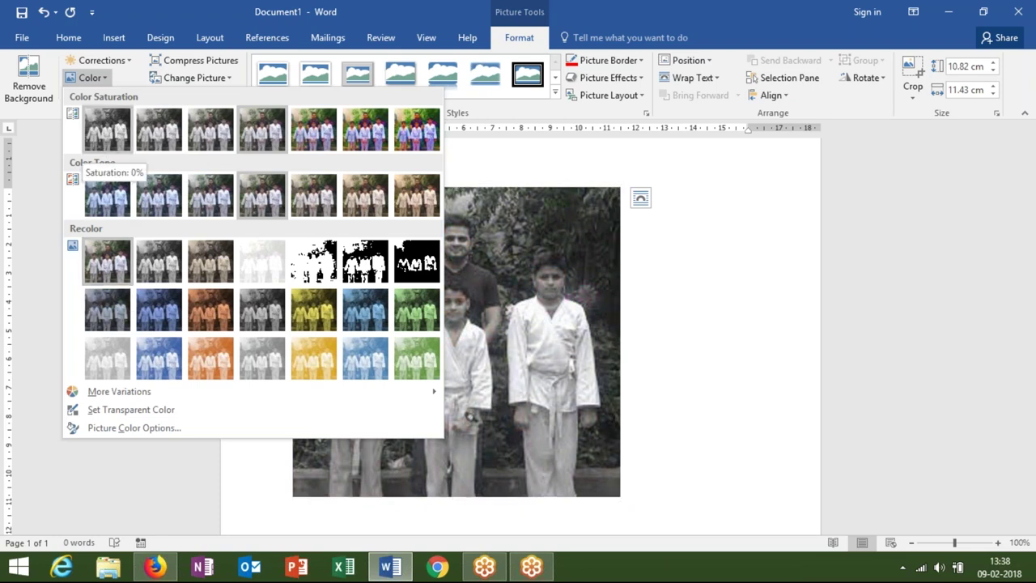
pyautogui.click(105, 133)
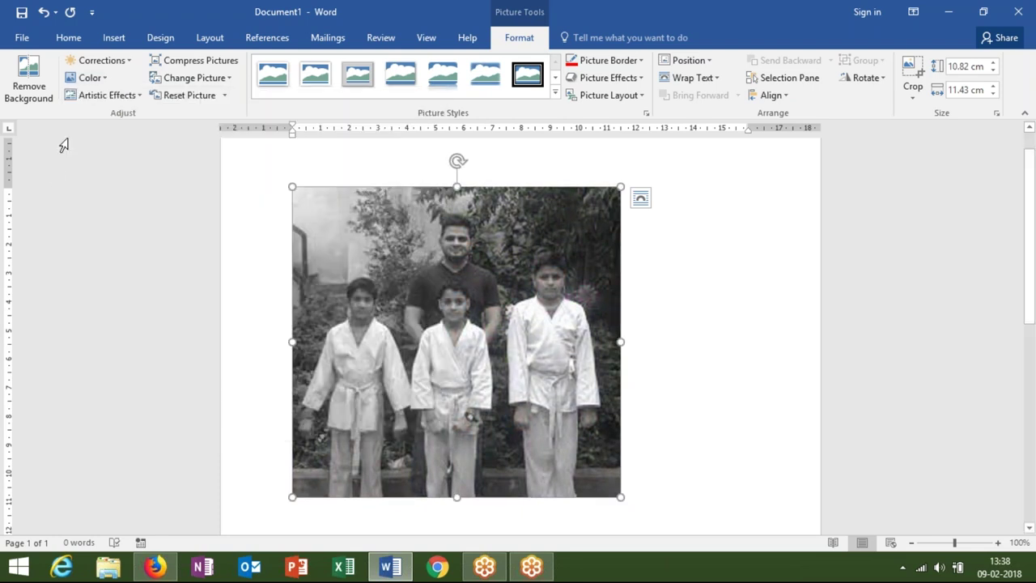
# Step: Look through the brightness and sharpness Corrections, dismissing them without changes
pyautogui.click(86, 78)
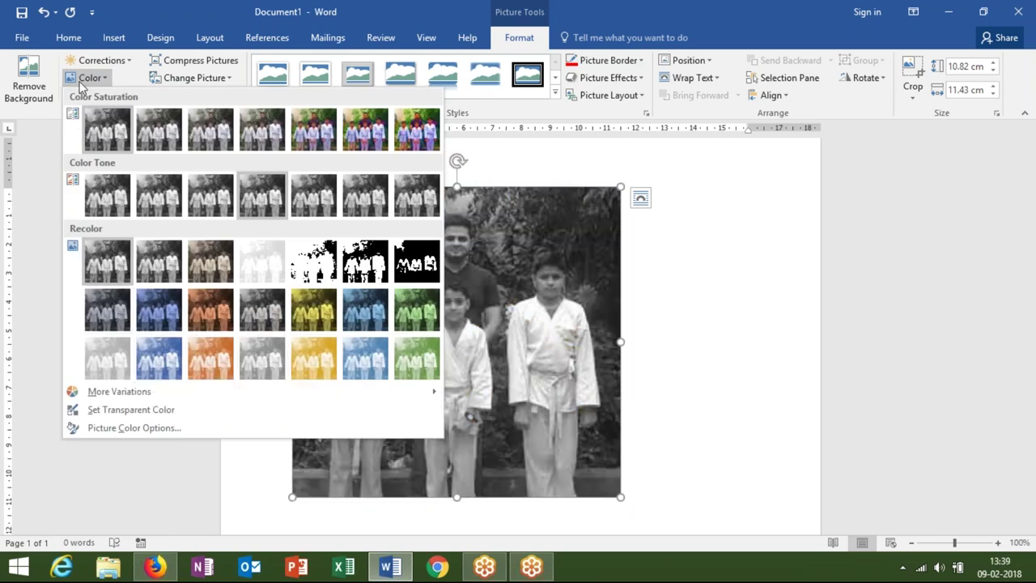
pyautogui.click(128, 62)
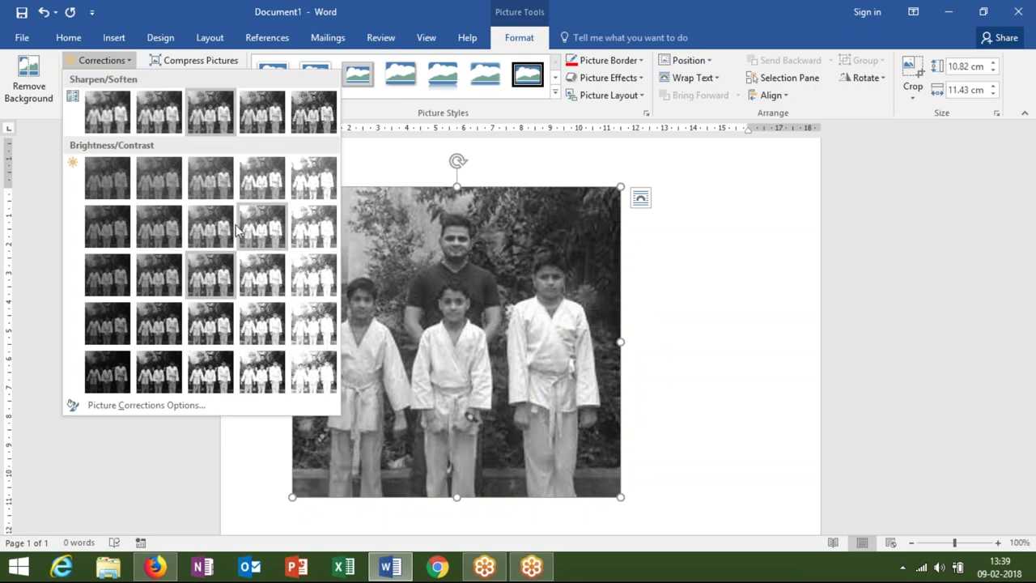
pyautogui.press('Escape')
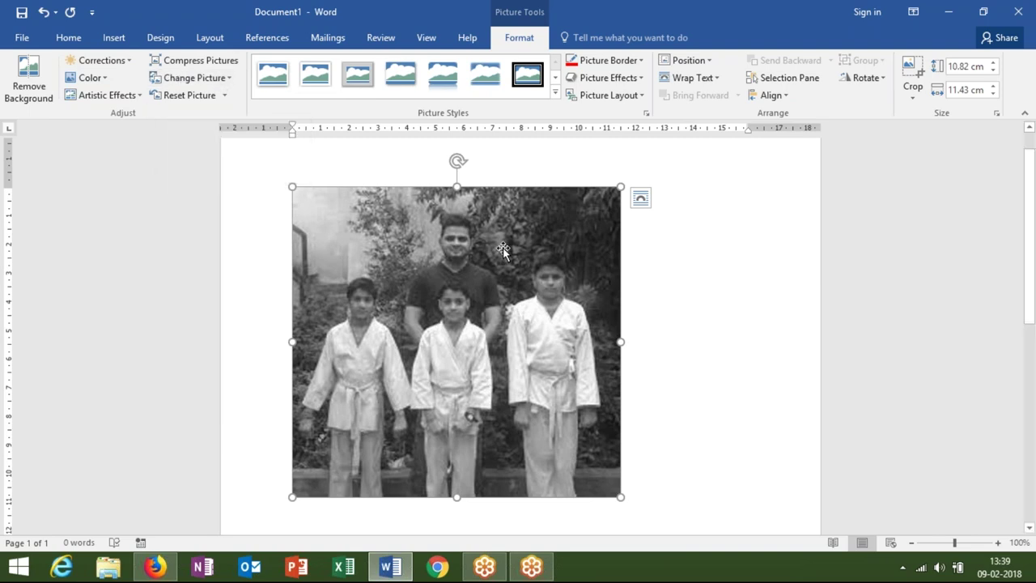
# Step: Delete the photo and close Document1 without saving
pyautogui.press('Delete')
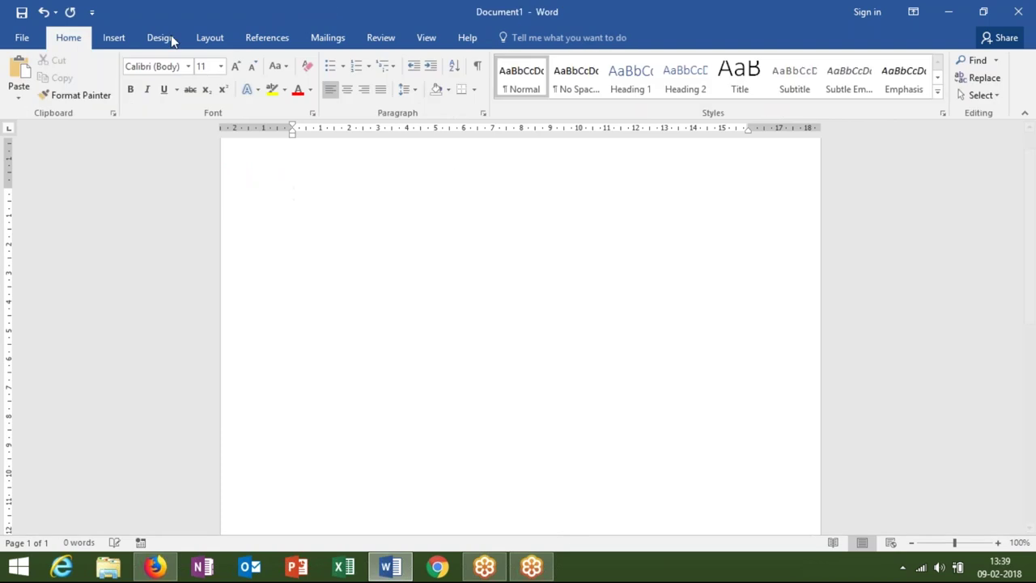
pyautogui.doubleClick(412, 20)
pyautogui.click(759, 73)
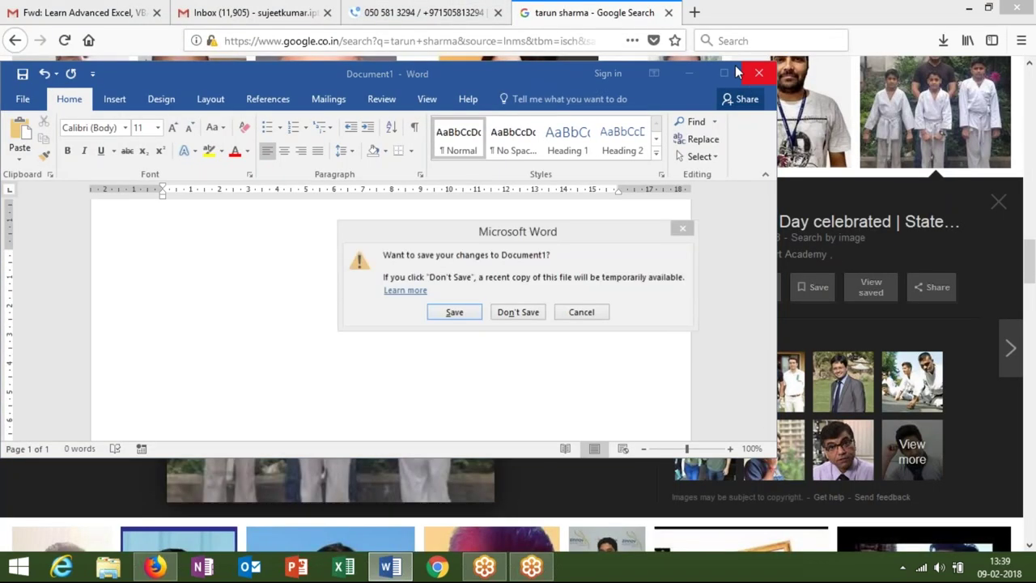
pyautogui.click(502, 313)
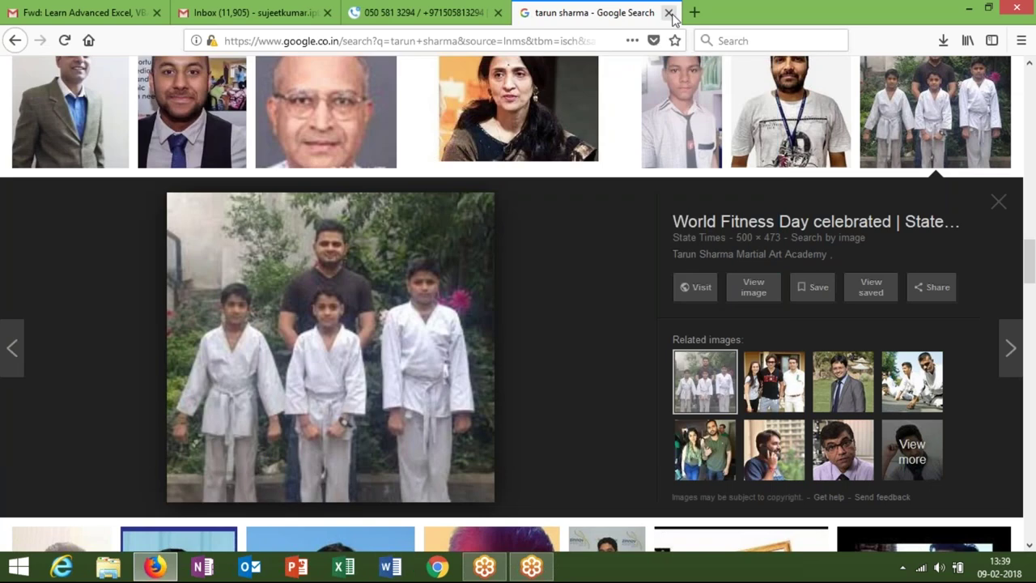
# Step: Close the Firefox image search tab and reveal the desktop
pyautogui.click(668, 12)
pyautogui.press('super+d')
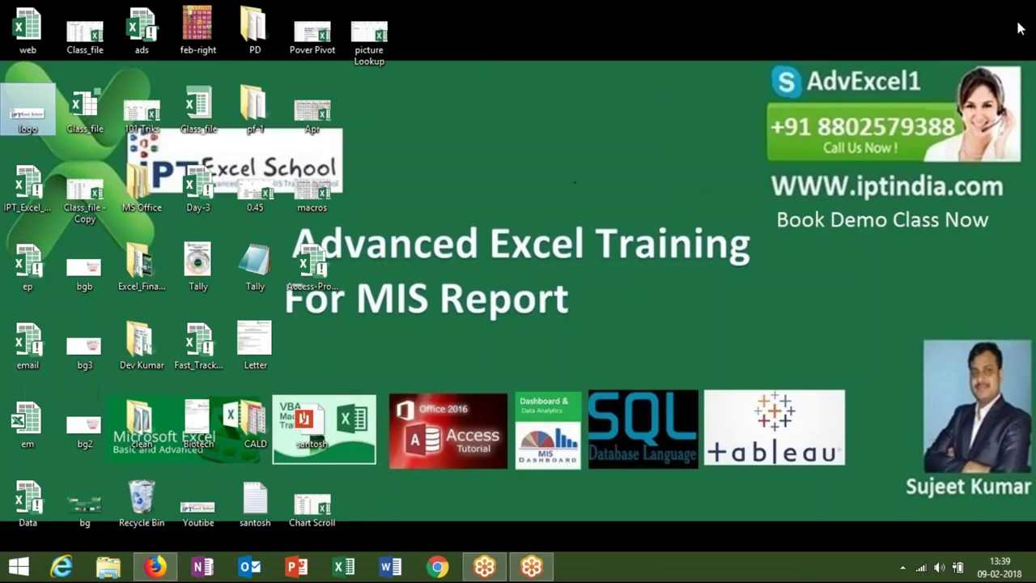
pyautogui.click(1013, 22)
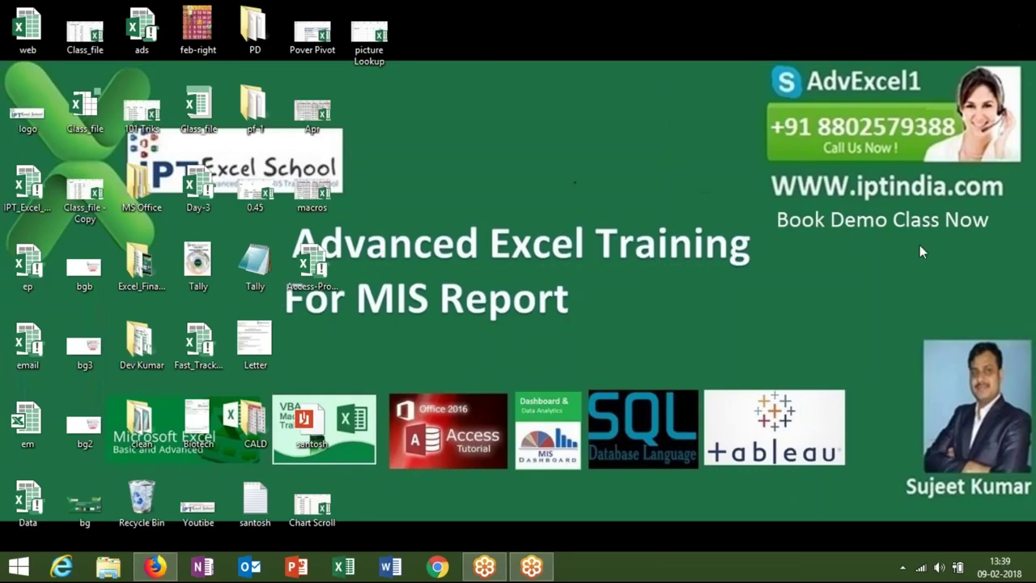